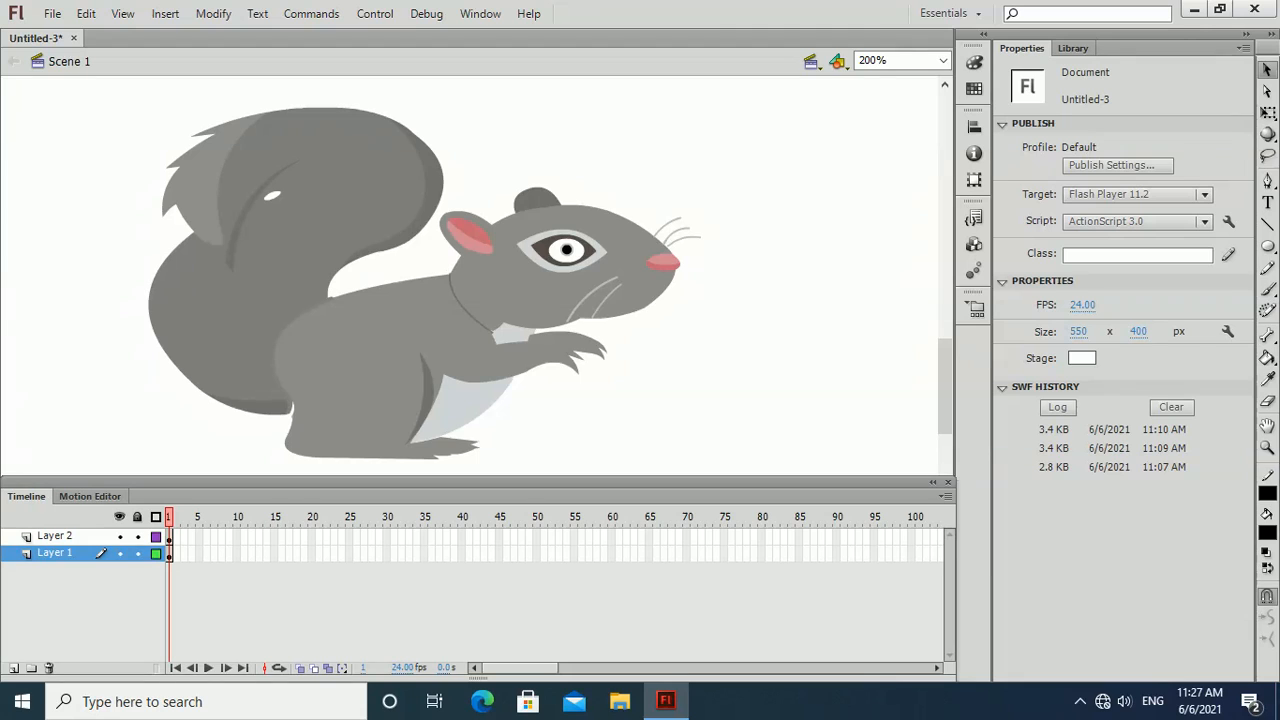
Toggle Layer 2's visibility off and on to examine which part of the squirrel it holds
{"action": "left_click", "coordinate": [620, 286]}
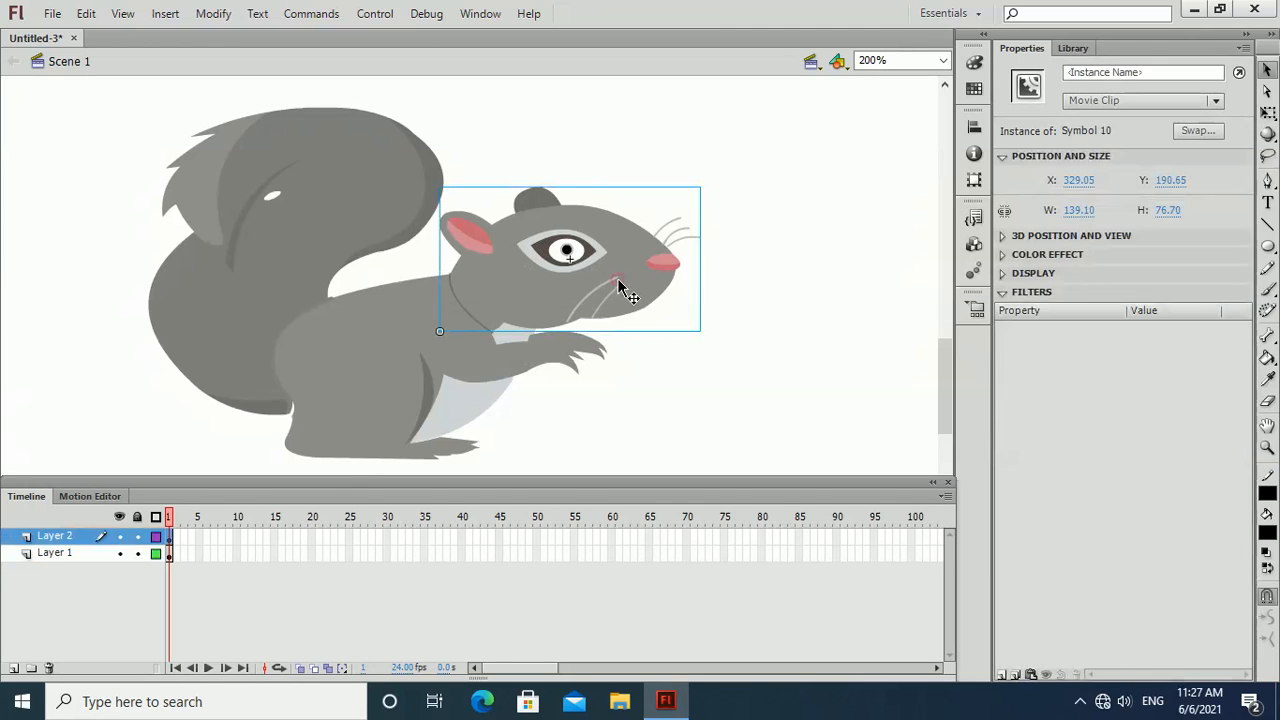
{"action": "left_click", "coordinate": [120, 537]}
{"action": "left_click", "coordinate": [120, 537]}
{"action": "left_click", "coordinate": [120, 537]}
{"action": "left_click", "coordinate": [120, 537]}
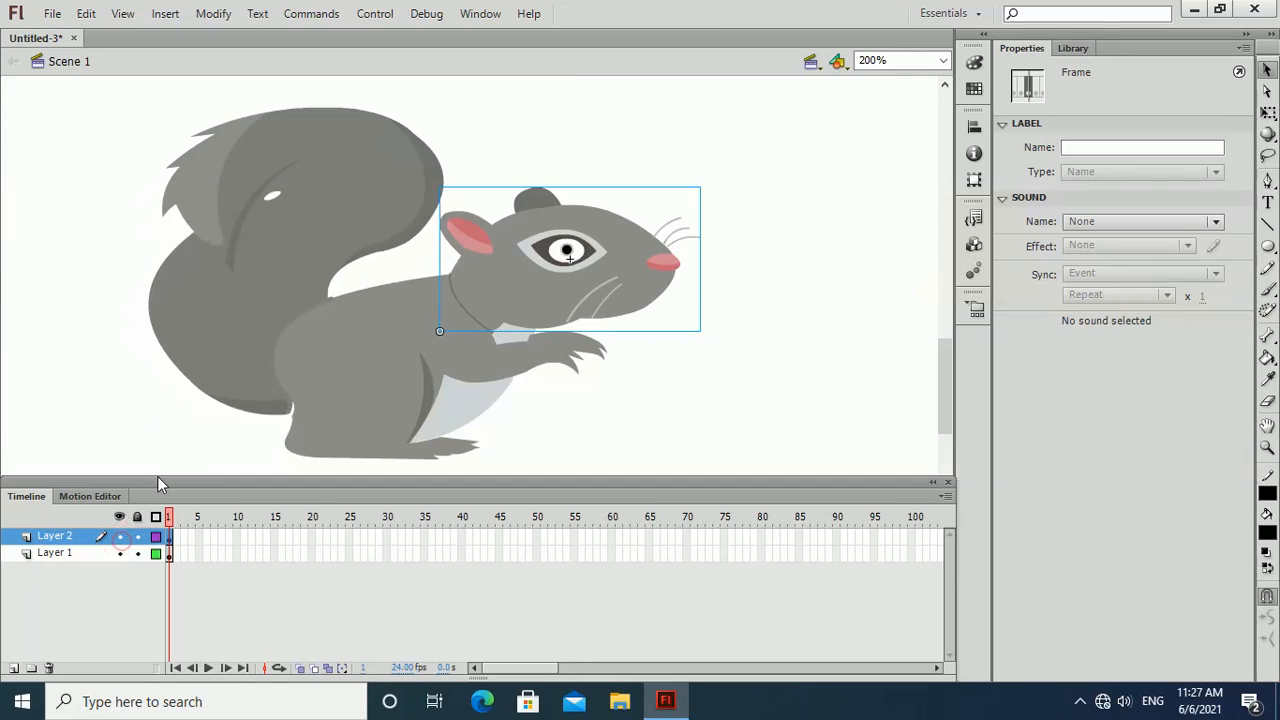
Open the tail symbol, toggle its layer's visibility to examine its contents, and return to the main scene
{"action": "left_click", "coordinate": [211, 366]}
{"action": "double_click", "coordinate": [211, 366]}
{"action": "left_click", "coordinate": [213, 366]}
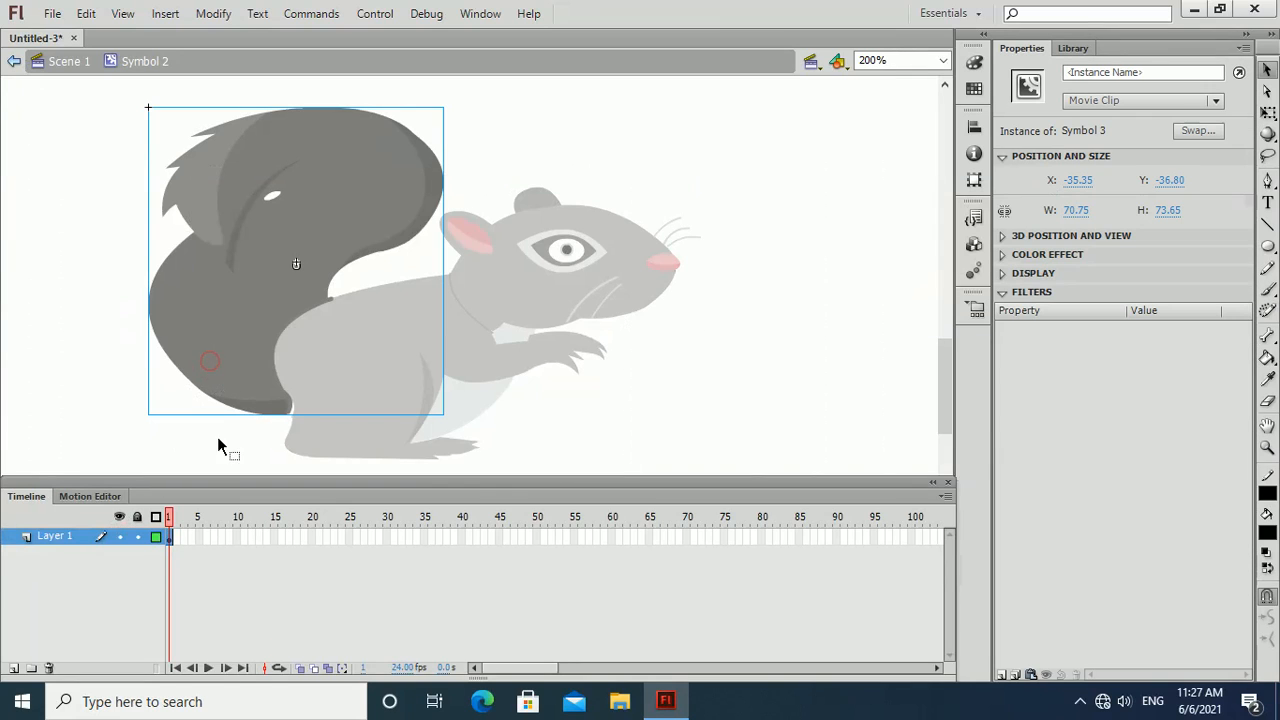
{"action": "left_click", "coordinate": [119, 537]}
{"action": "left_click", "coordinate": [119, 537]}
{"action": "left_click", "coordinate": [119, 537]}
{"action": "left_click", "coordinate": [119, 537]}
{"action": "double_click", "coordinate": [699, 302]}
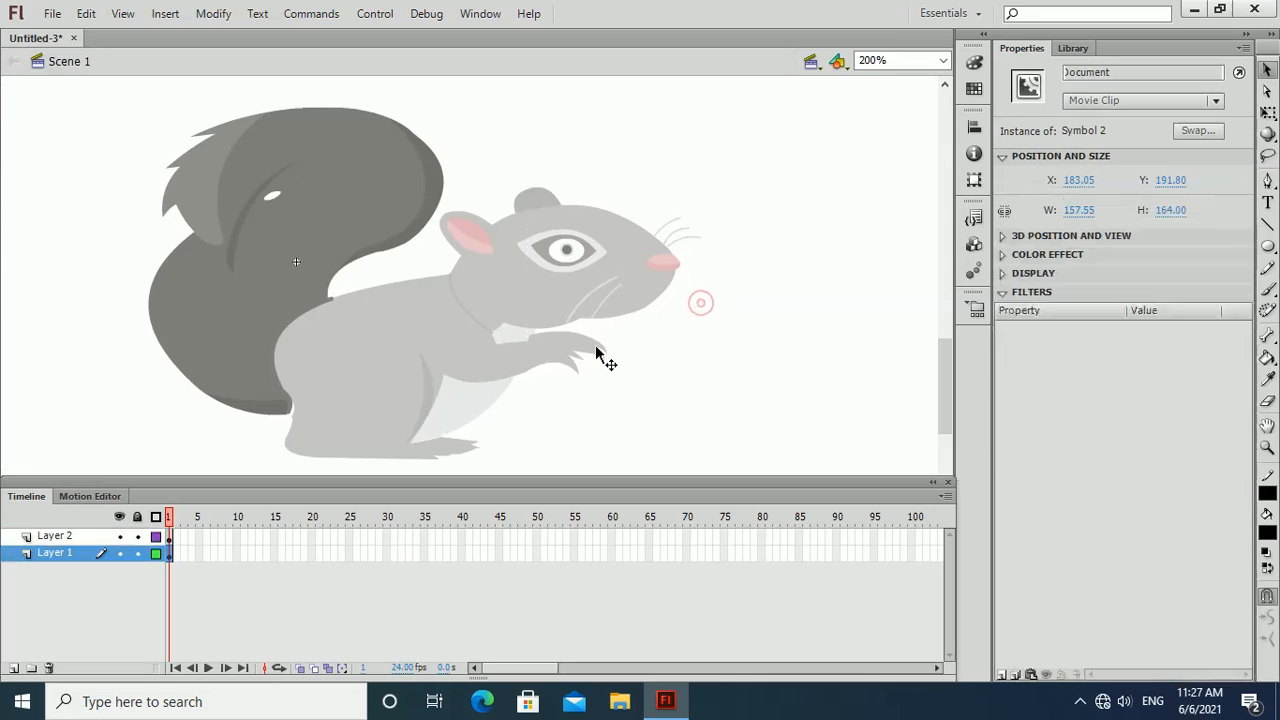
Select the squirrel's arm and toggle Layer 1's visibility to examine which parts the layer holds
{"action": "left_click", "coordinate": [561, 353]}
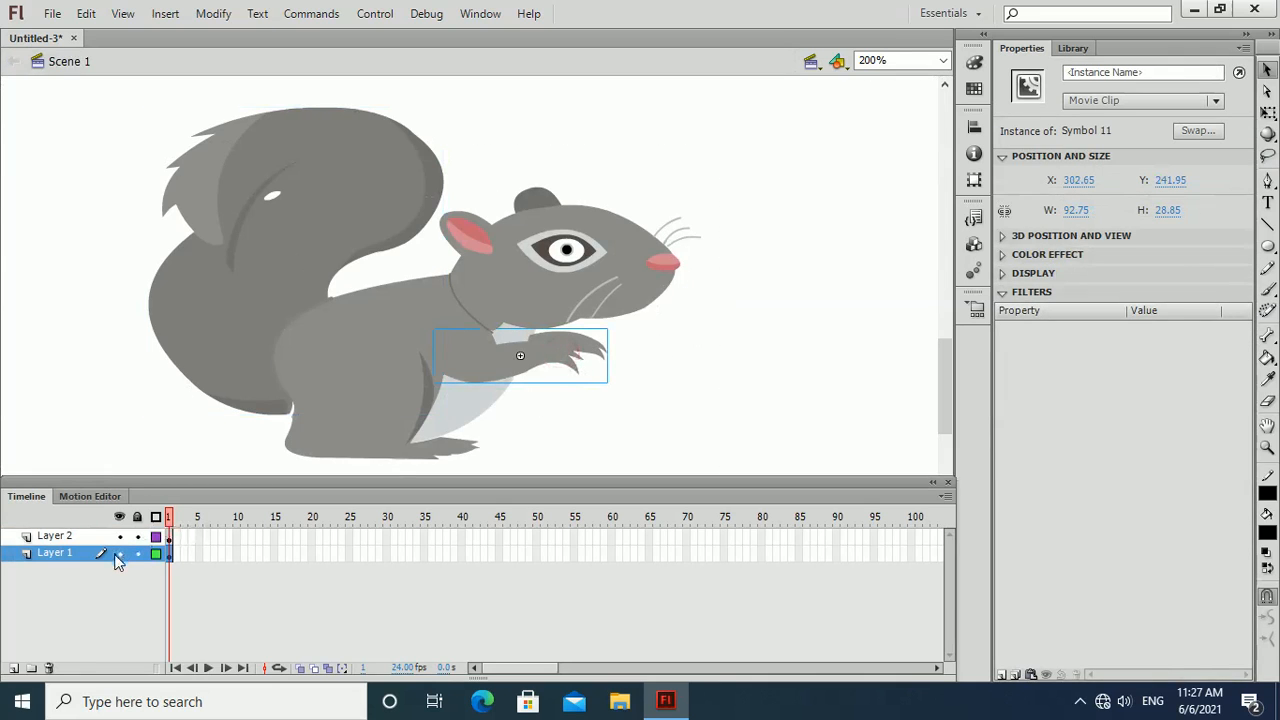
{"action": "left_click", "coordinate": [117, 555]}
{"action": "left_click", "coordinate": [117, 555]}
{"action": "left_click", "coordinate": [117, 555]}
{"action": "left_click", "coordinate": [117, 555]}
Open the arm symbol, toggle its layer's visibility to examine its contents, and go back to the main scene
{"action": "left_click", "coordinate": [503, 368]}
{"action": "double_click", "coordinate": [503, 368]}
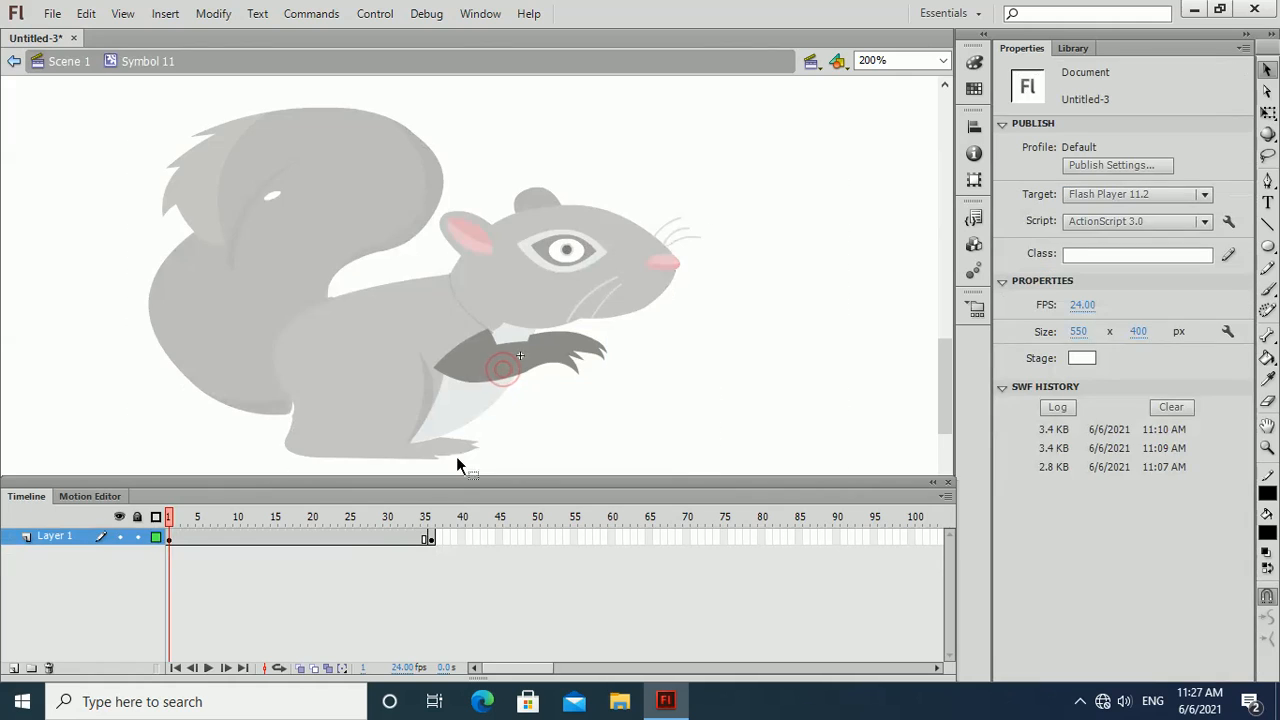
{"action": "left_click", "coordinate": [119, 537]}
{"action": "left_click", "coordinate": [120, 538]}
{"action": "double_click", "coordinate": [735, 375]}
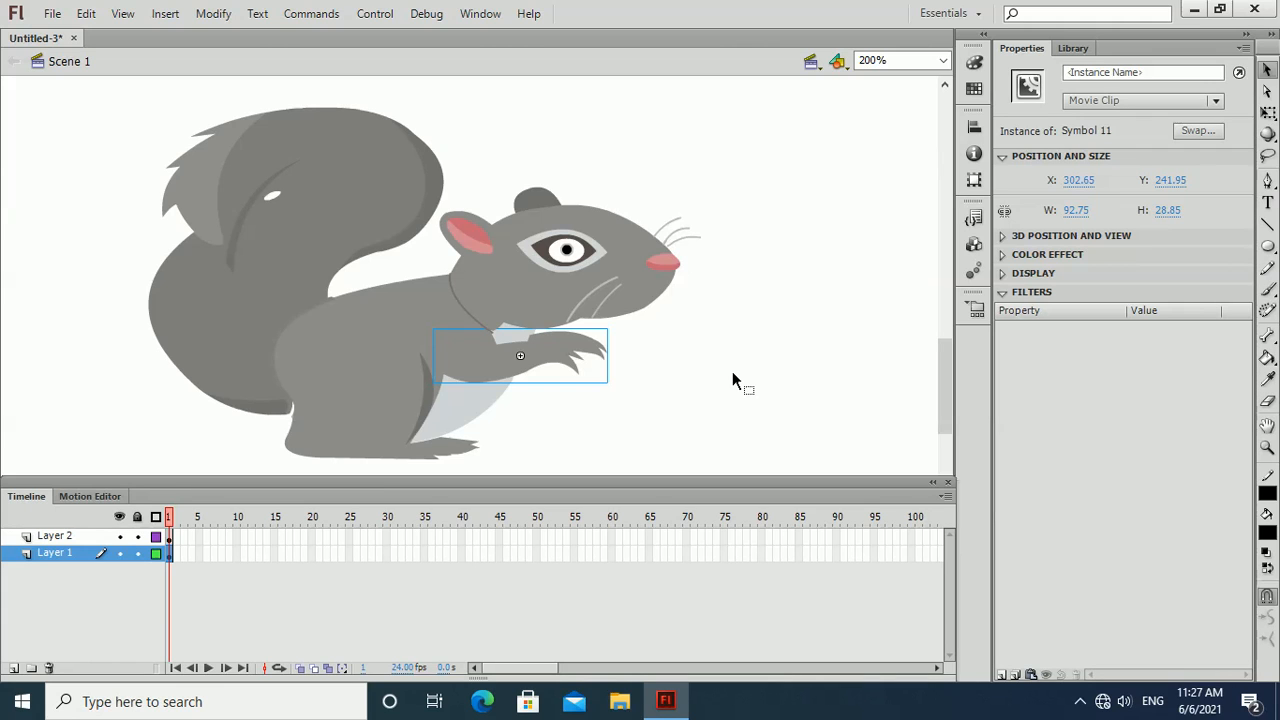
Insert keyframes at frame 30 on both Layer 1 and Layer 2 of the main scene
{"action": "left_click", "coordinate": [386, 553]}
{"action": "right_click", "coordinate": [386, 553]}
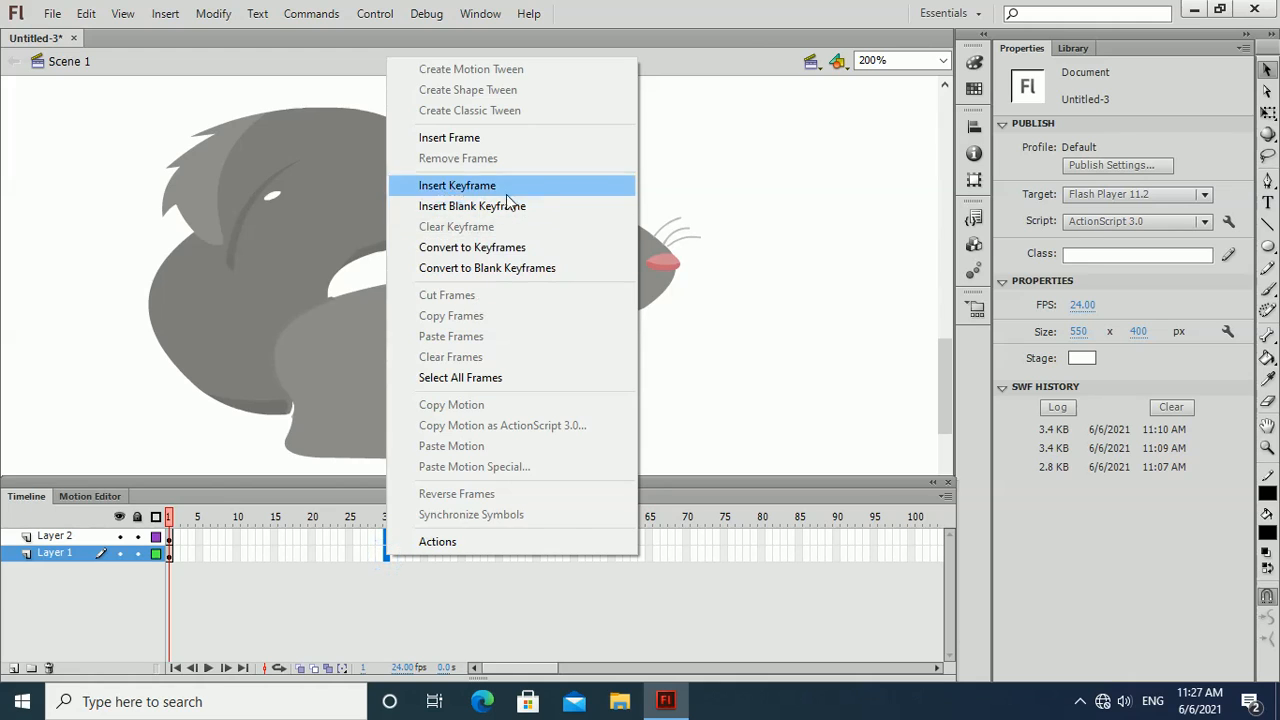
{"action": "left_click", "coordinate": [504, 187]}
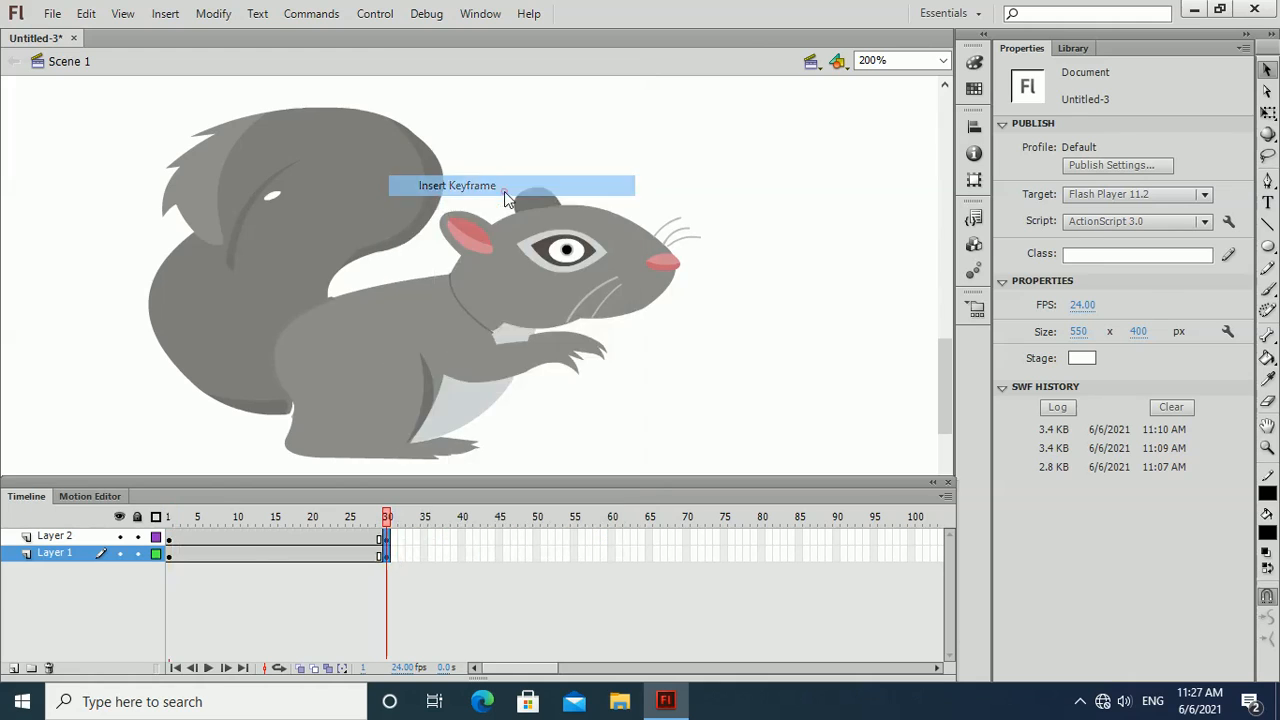
{"action": "left_click", "coordinate": [706, 366]}
Create motion tweens for the squirrel's head on the Layer 2 keyframes at frames 1 and 30
{"action": "left_click", "coordinate": [606, 288]}
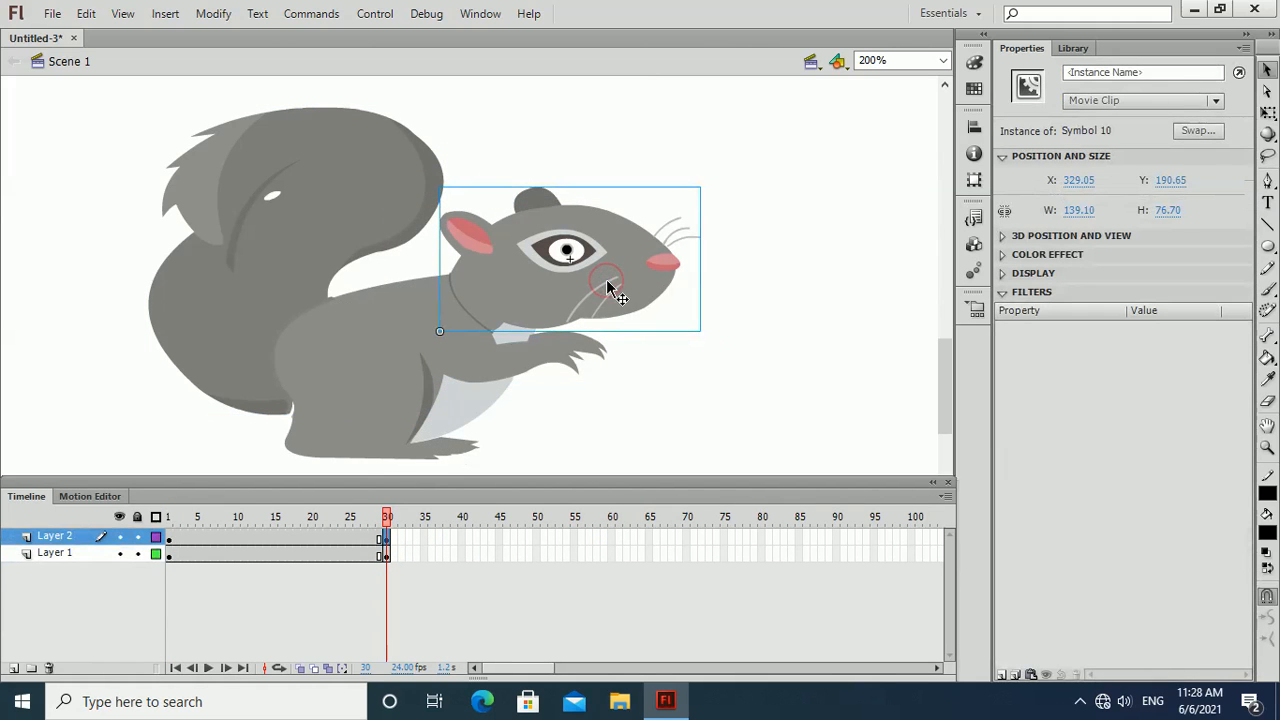
{"action": "right_click", "coordinate": [167, 539]}
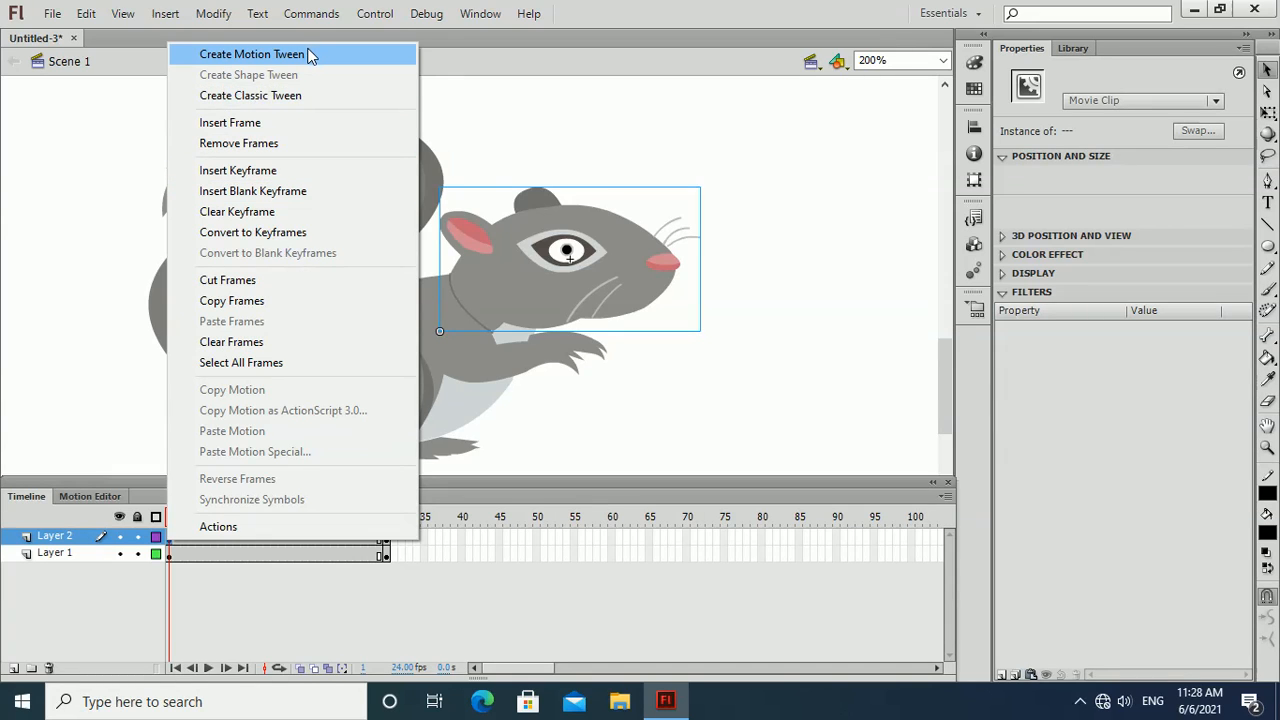
{"action": "left_click", "coordinate": [306, 56]}
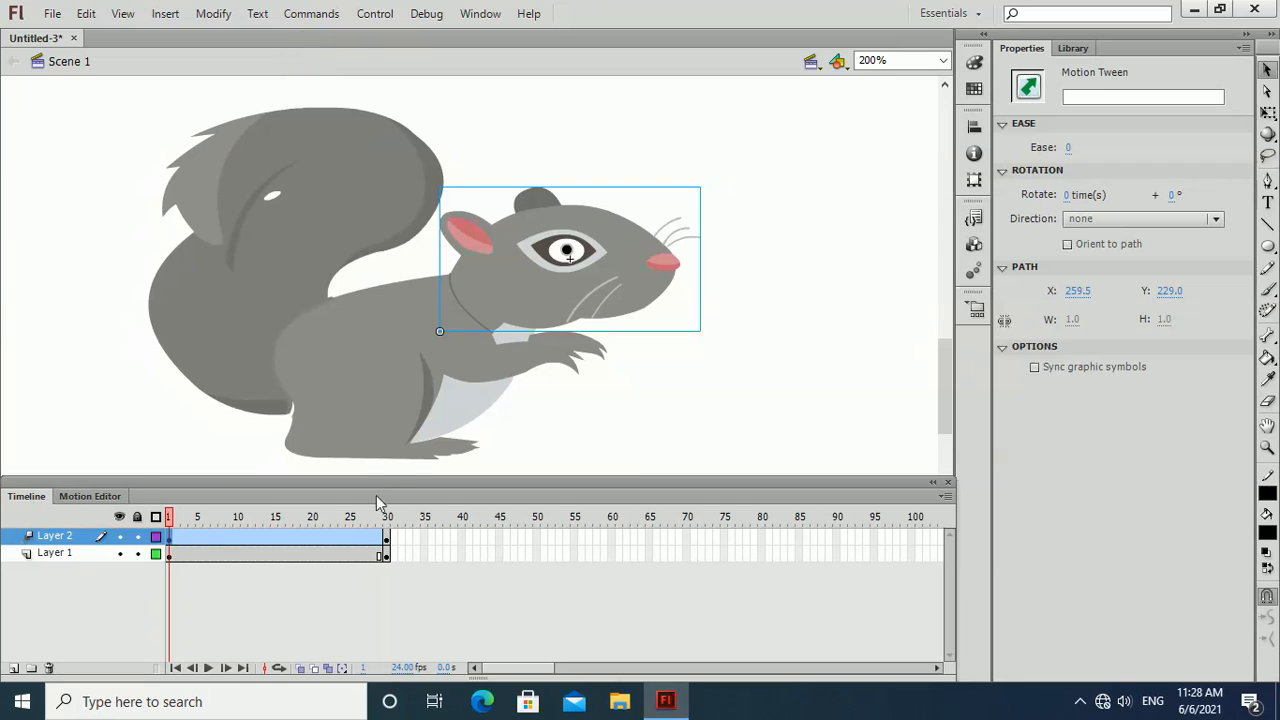
{"action": "right_click", "coordinate": [388, 543]}
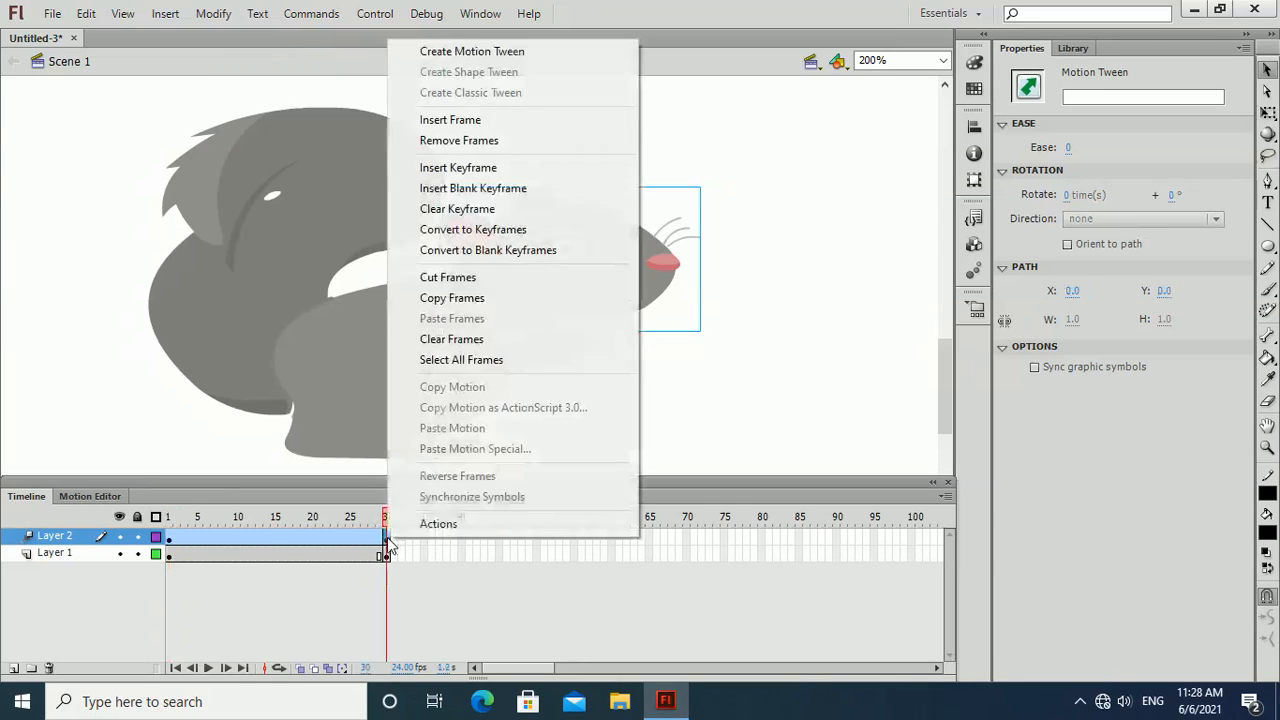
{"action": "left_click", "coordinate": [472, 50]}
{"action": "left_click", "coordinate": [170, 519]}
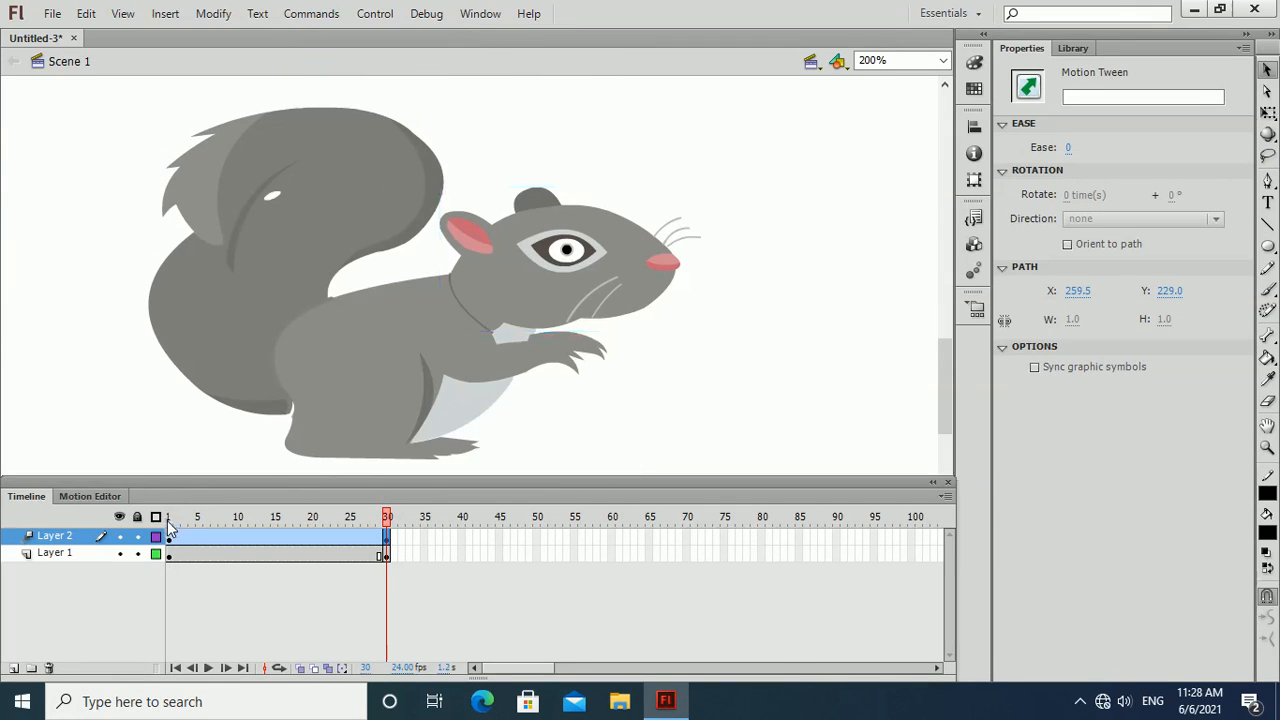
Insert a Position keyframe at frame 15 of Layer 2, rotate the head slightly upward about its lower-left corner, and preview the motion
{"action": "right_click", "coordinate": [274, 540]}
{"action": "mouse_move", "coordinate": [462, 272]}
{"action": "left_click", "coordinate": [566, 271]}
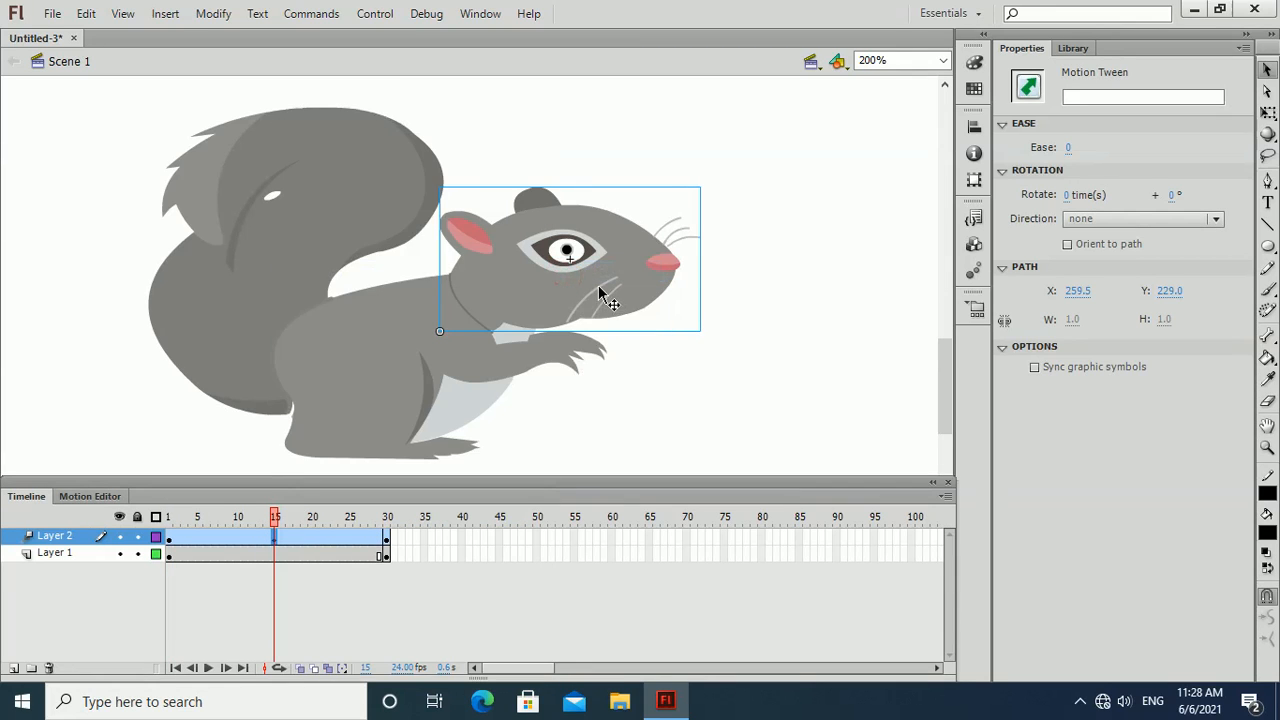
{"action": "left_click", "coordinate": [578, 298]}
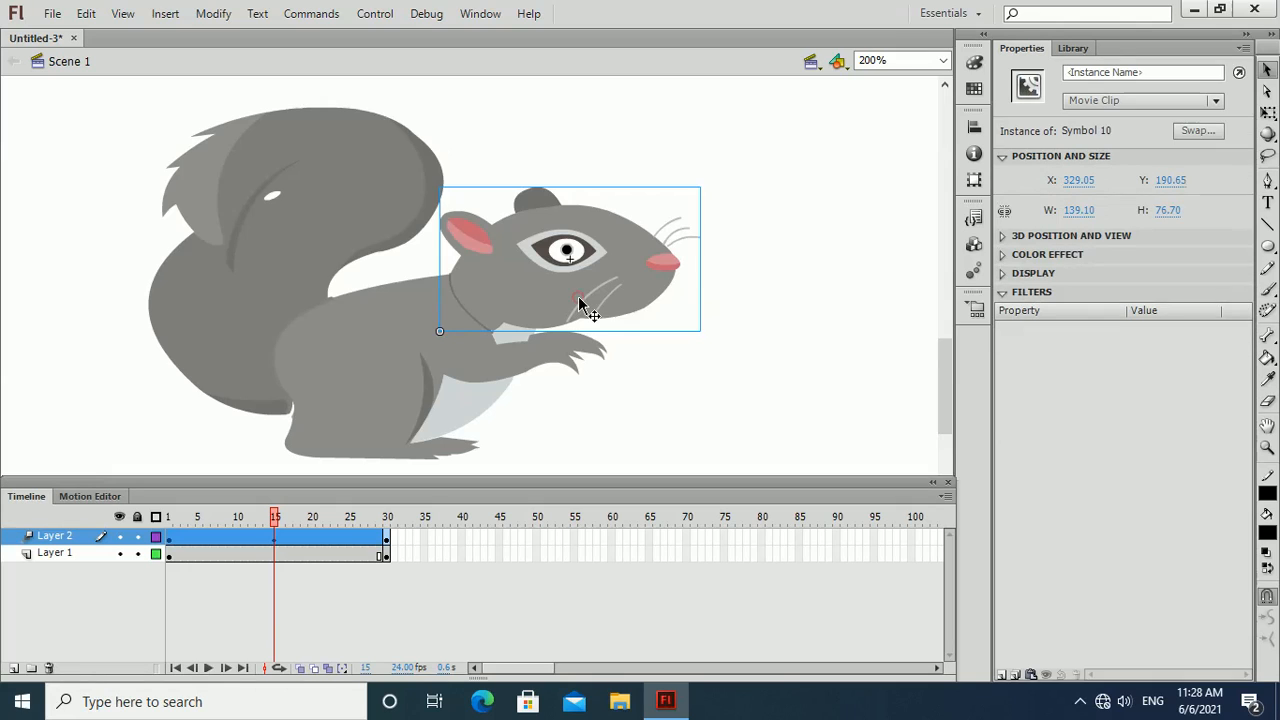
{"action": "left_click", "coordinate": [1266, 115]}
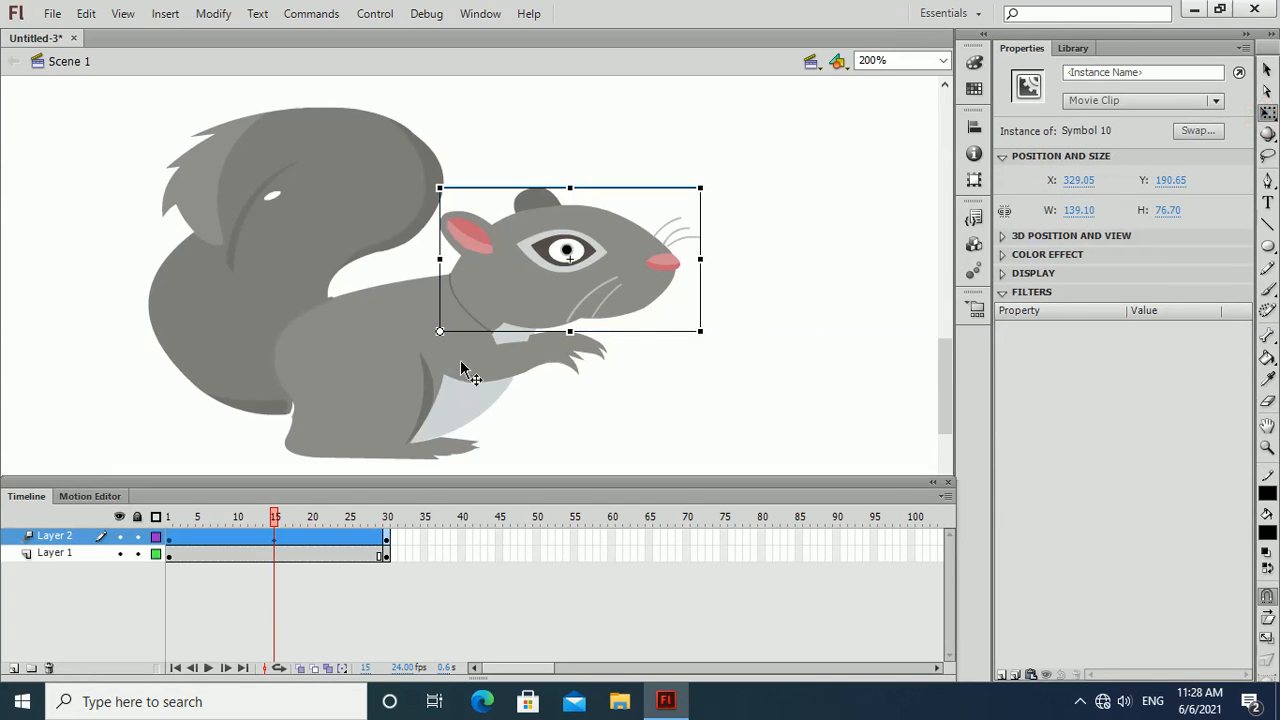
{"action": "left_click_drag", "start_coordinate": [569, 259], "coordinate": [440, 331]}
{"action": "left_click_drag", "start_coordinate": [486, 304], "coordinate": [444, 343]}
{"action": "left_click_drag", "start_coordinate": [712, 181], "coordinate": [697, 144]}
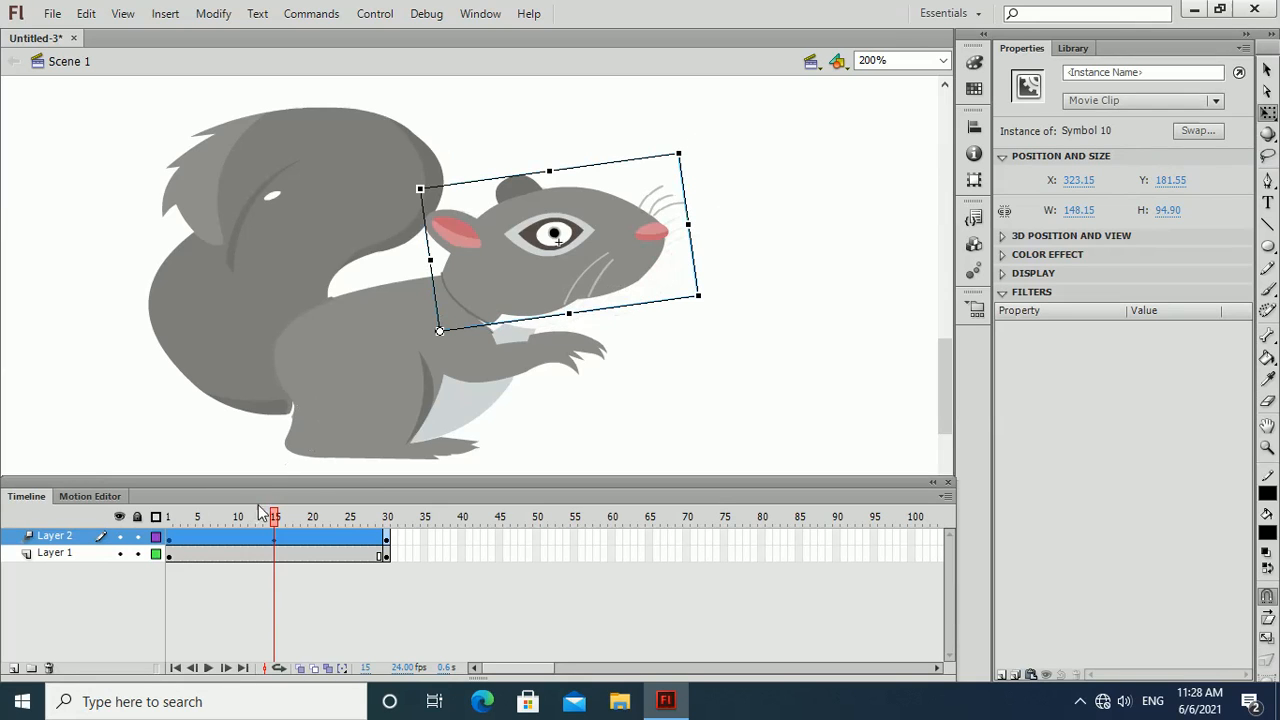
{"action": "left_click_drag", "start_coordinate": [270, 514], "coordinate": [467, 518]}
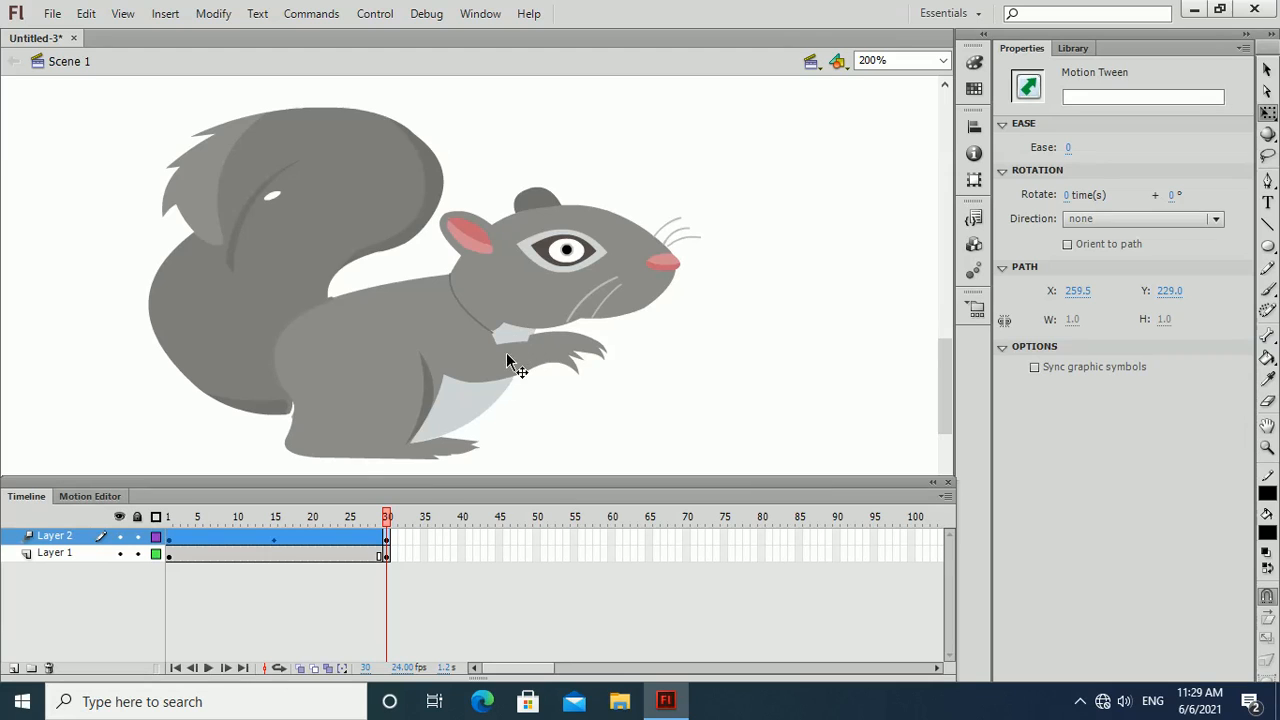
Check Layer 1's contents by toggling its visibility, and open the squirrel's arm symbol for editing with the arm selected
{"action": "left_click", "coordinate": [120, 555]}
{"action": "left_click", "coordinate": [120, 555]}
{"action": "left_click", "coordinate": [656, 381]}
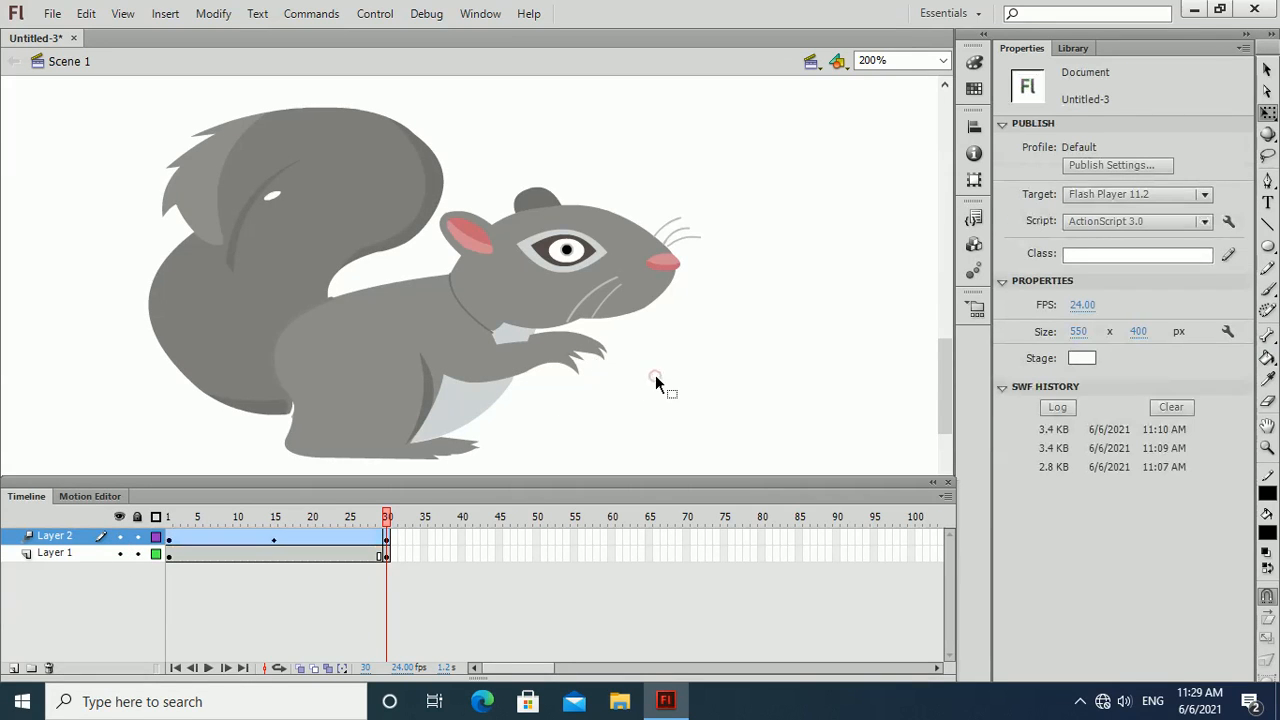
{"action": "left_click", "coordinate": [577, 355]}
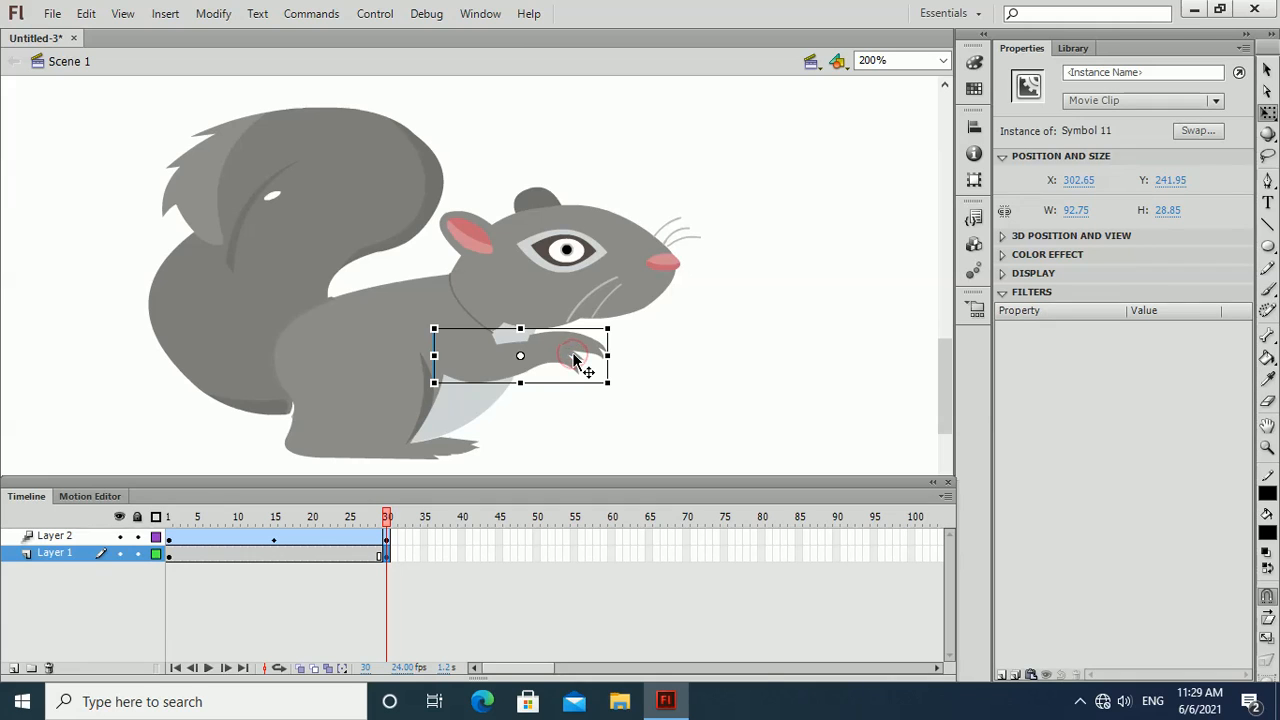
{"action": "double_click", "coordinate": [576, 360]}
{"action": "left_click", "coordinate": [582, 362]}
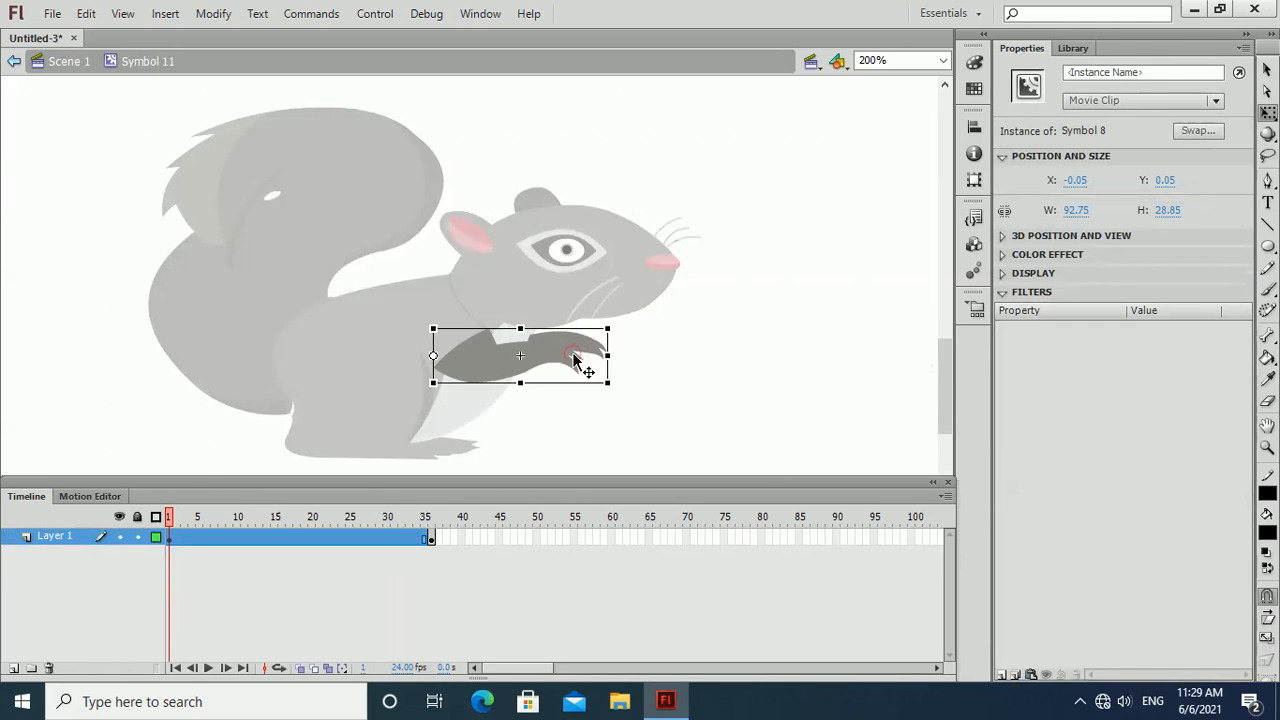
Create motion tweens for the arm on the symbol's keyframes at frames 1 and 36
{"action": "left_click", "coordinate": [171, 540]}
{"action": "right_click", "coordinate": [171, 541]}
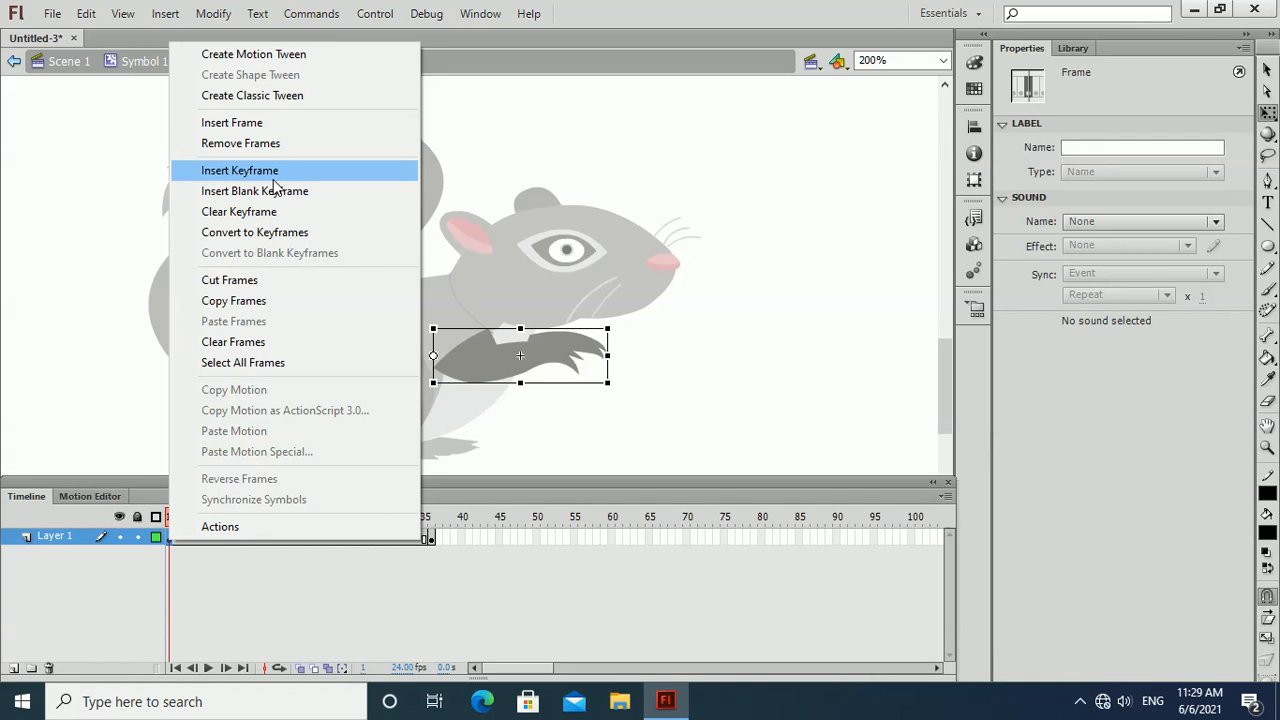
{"action": "left_click", "coordinate": [265, 54]}
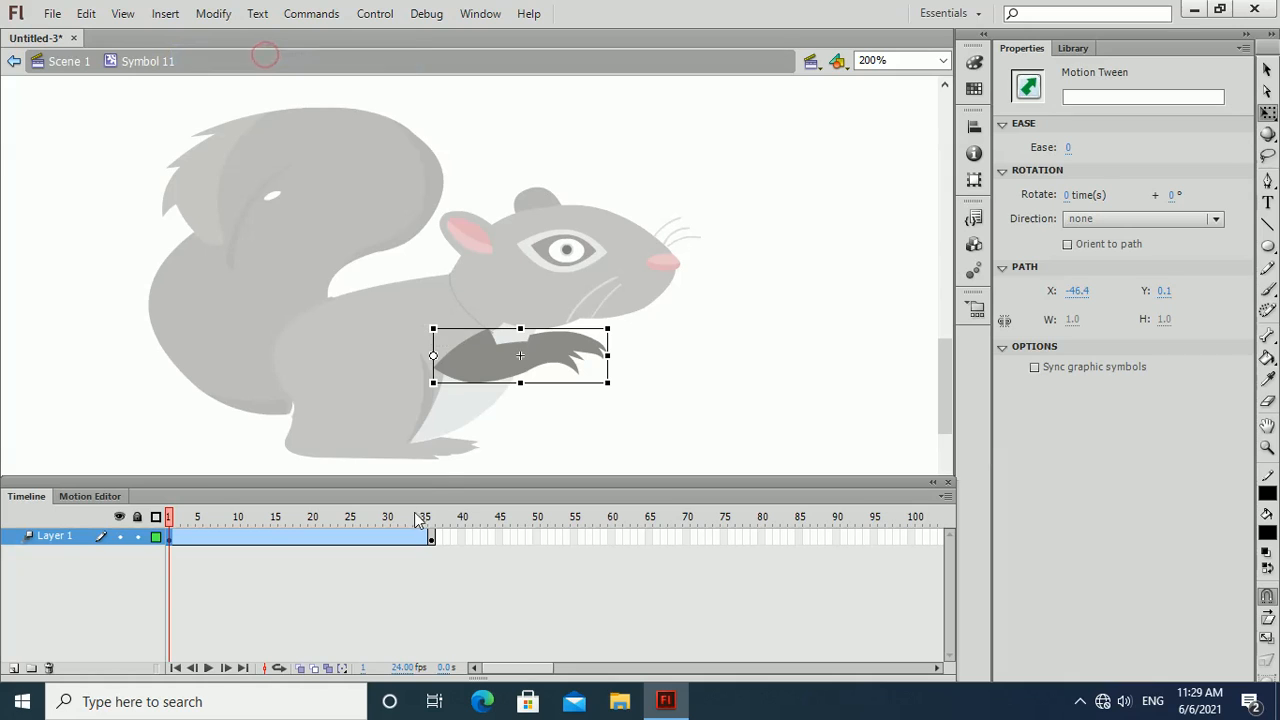
{"action": "left_click", "coordinate": [432, 539]}
{"action": "right_click", "coordinate": [432, 539]}
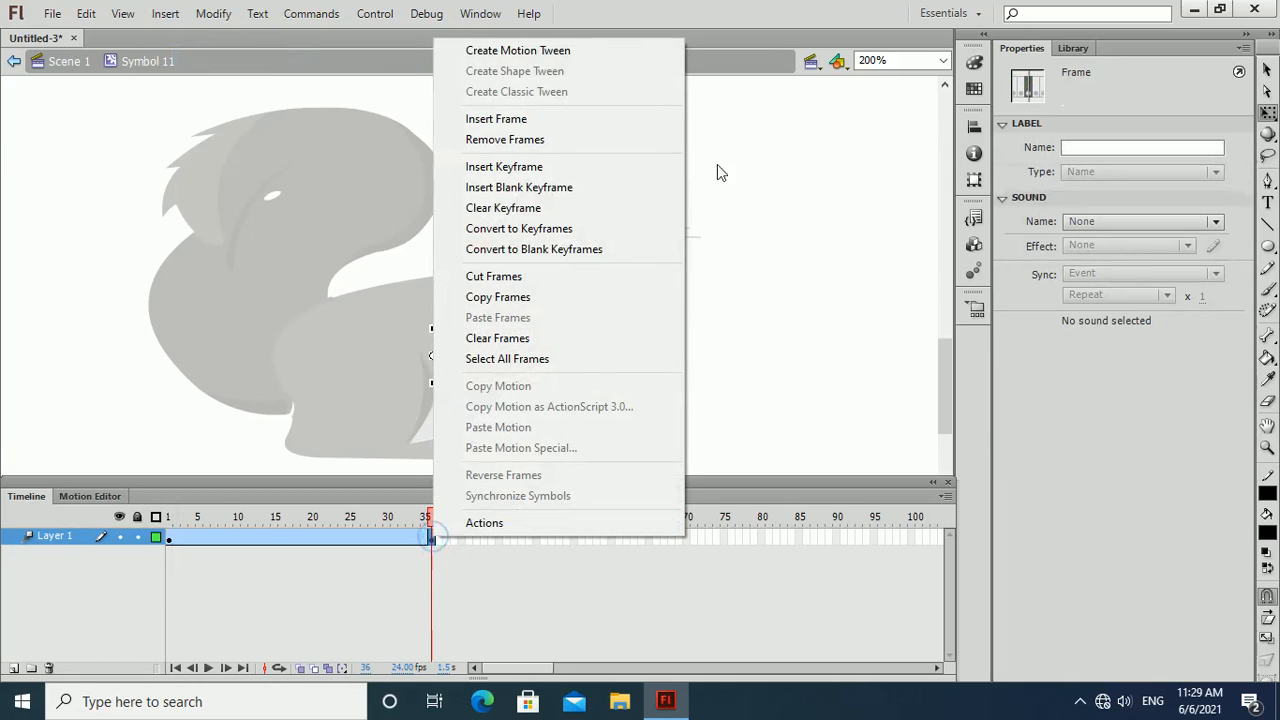
{"action": "left_click", "coordinate": [590, 55]}
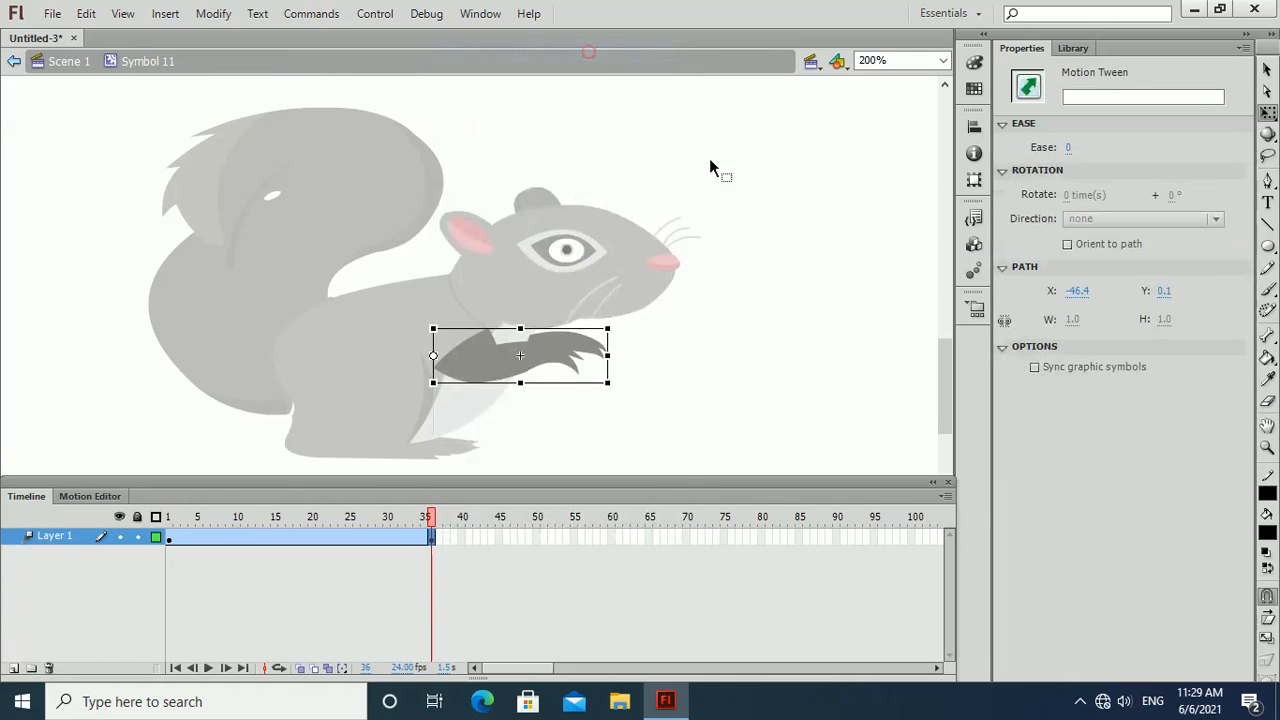
Add a Position keyframe at frame 15 of the arm tween, rotate the arm slightly upward about its shoulder end, and return to the main scene
{"action": "left_click", "coordinate": [272, 538]}
{"action": "right_click", "coordinate": [272, 538]}
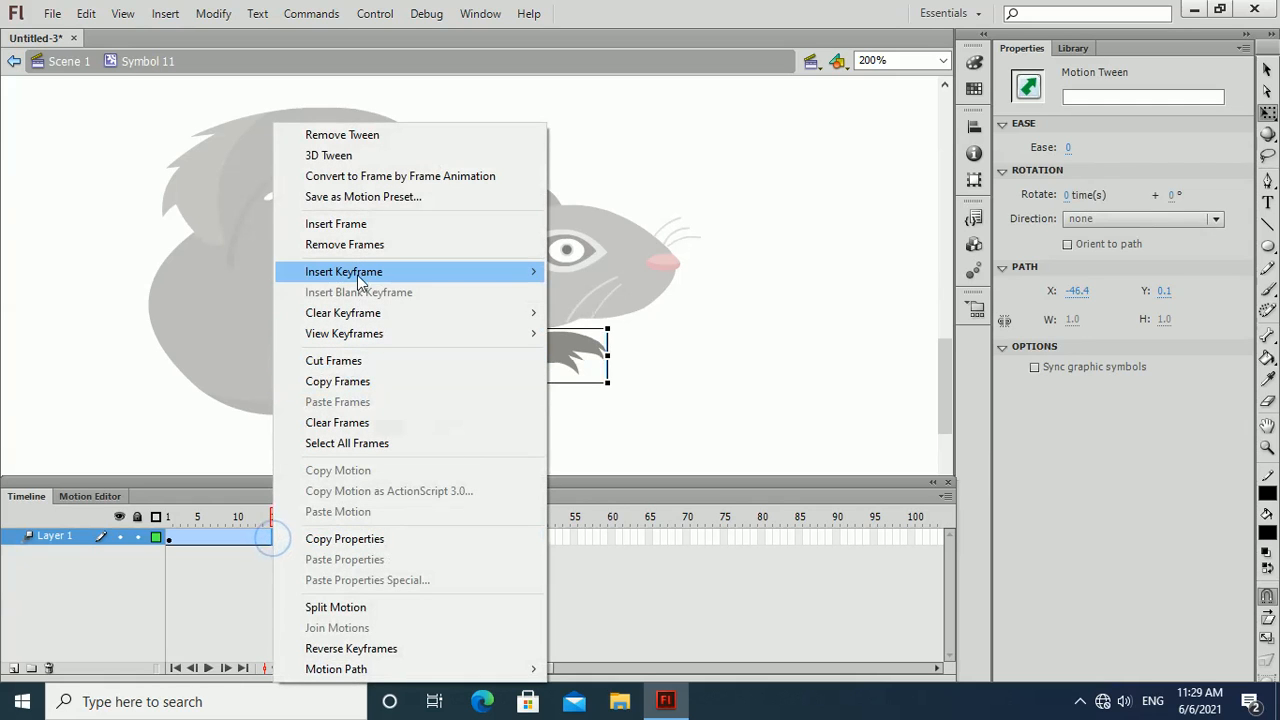
{"action": "mouse_move", "coordinate": [388, 279]}
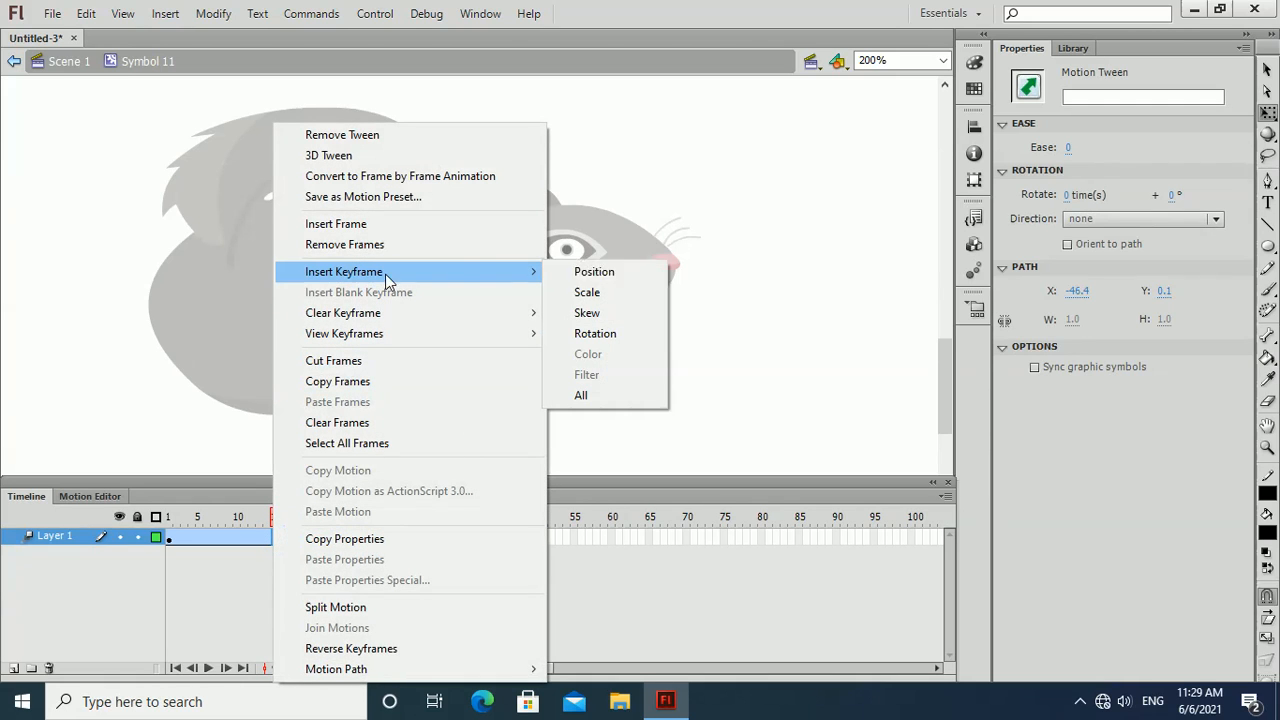
{"action": "left_click", "coordinate": [580, 271]}
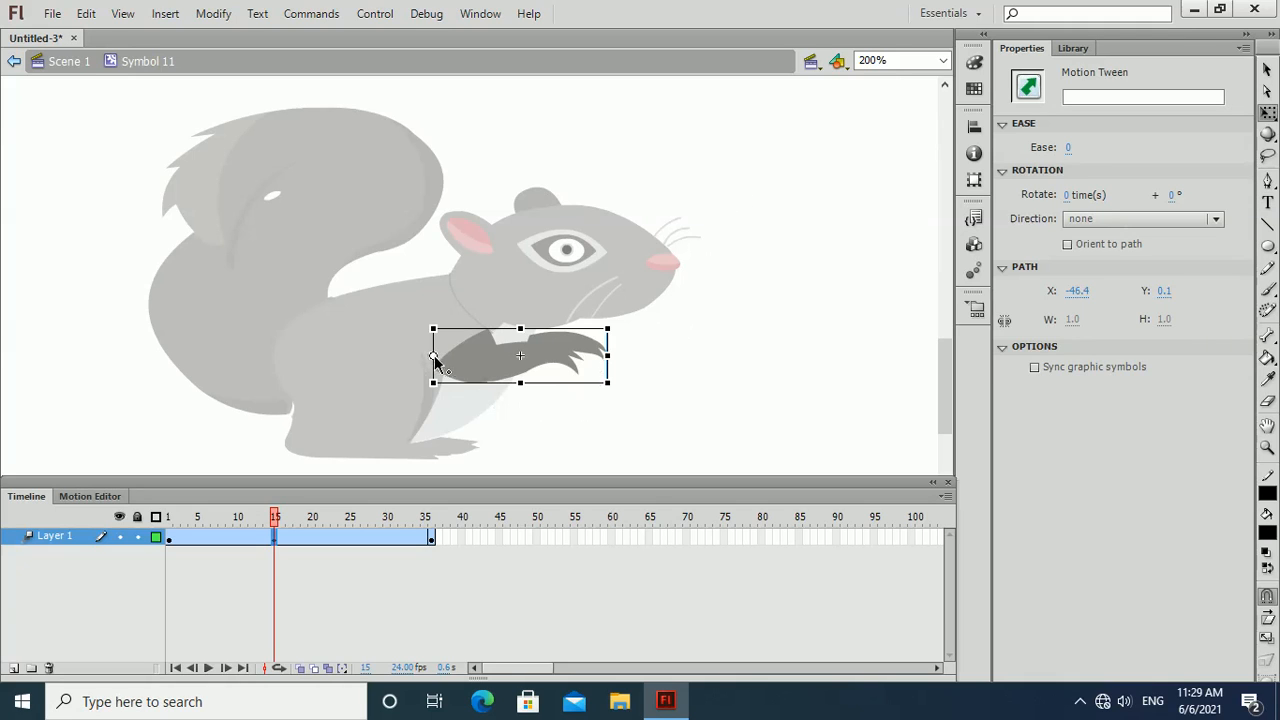
{"action": "left_click_drag", "start_coordinate": [621, 321], "coordinate": [610, 294]}
{"action": "left_click_drag", "start_coordinate": [275, 516], "coordinate": [450, 484]}
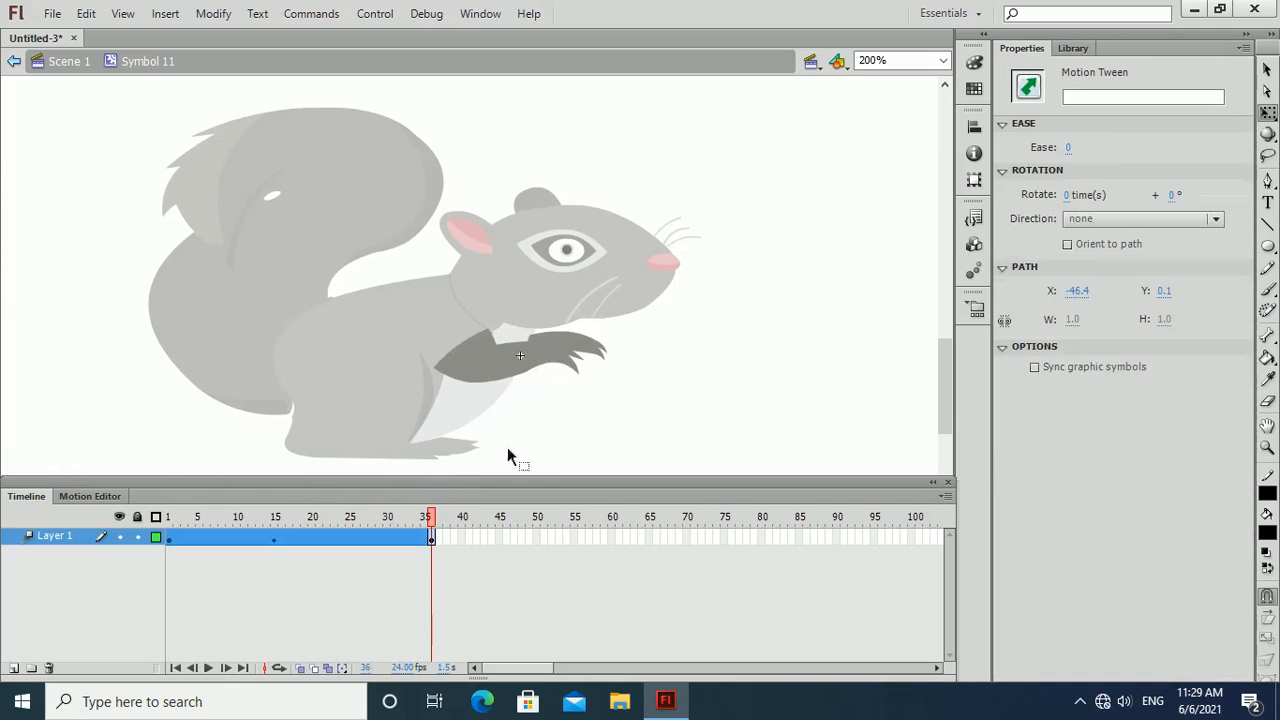
{"action": "double_click", "coordinate": [553, 431]}
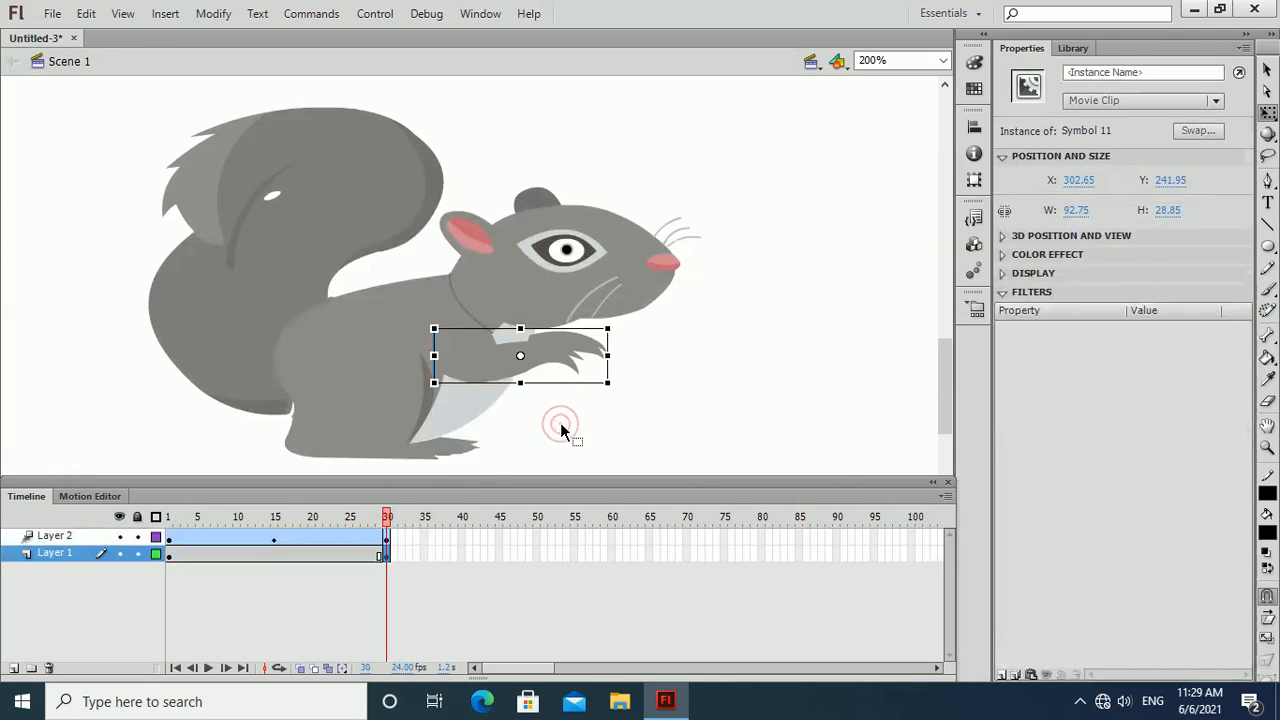
Test the movie to preview the head and arm animation, and close the preview window
{"action": "key", "text": "ctrl+Return"}
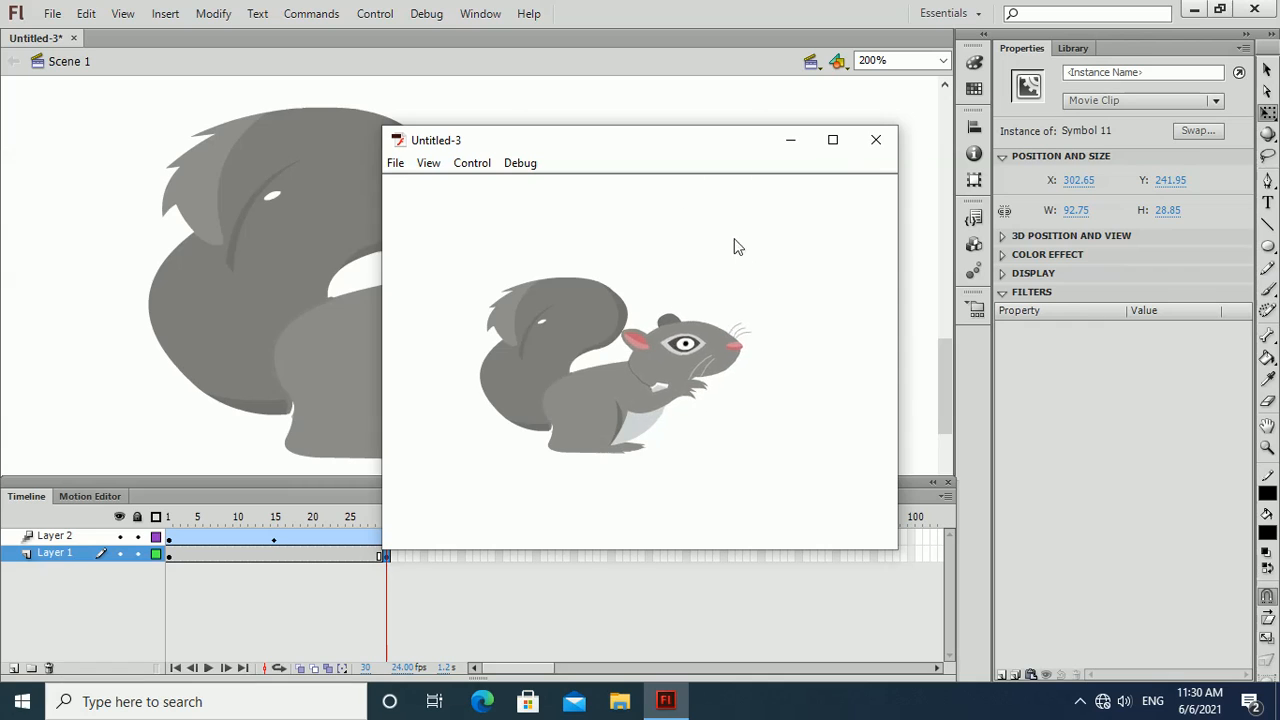
{"action": "left_click", "coordinate": [880, 140]}
{"action": "left_click", "coordinate": [886, 140]}
Shift the head slightly down to Y 184.05 at frame 22 of Layer 2 and preview the tween through frame 30
{"action": "left_click_drag", "start_coordinate": [386, 516], "coordinate": [326, 484]}
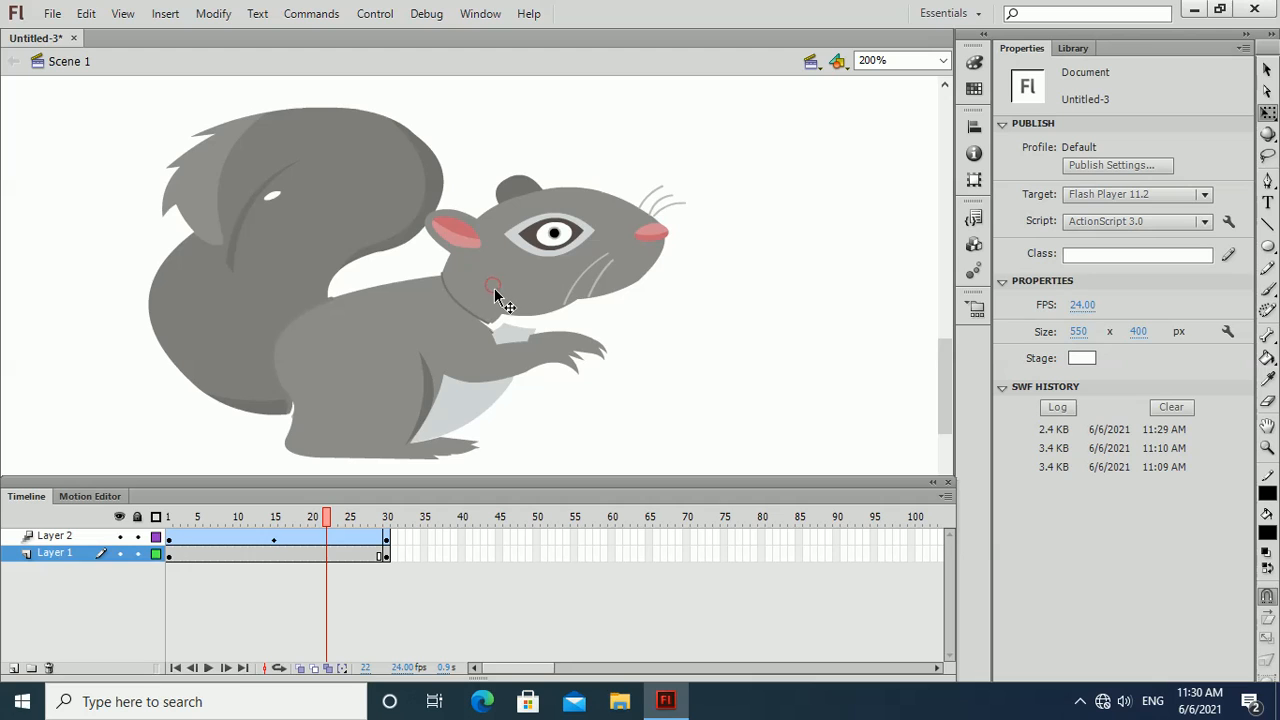
{"action": "left_click", "coordinate": [494, 288]}
{"action": "key", "text": "Return"}
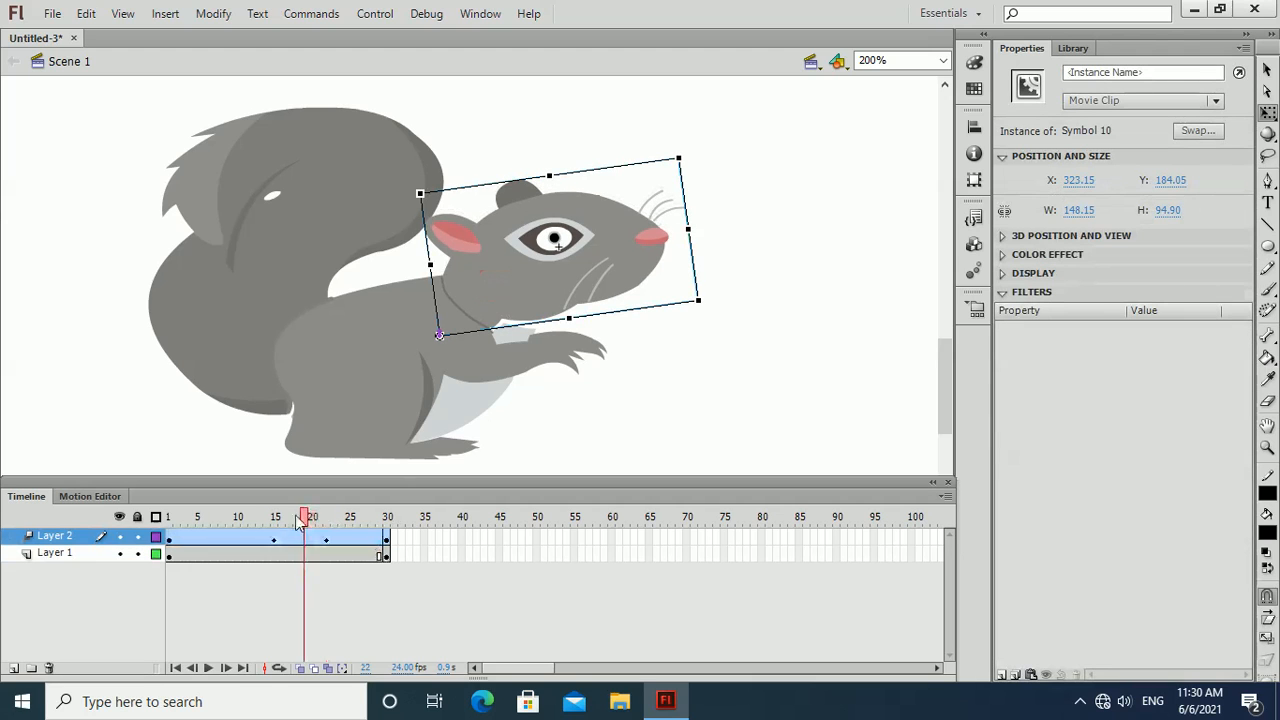
{"action": "left_click_drag", "start_coordinate": [398, 515], "coordinate": [420, 515]}
{"action": "left_click", "coordinate": [420, 515]}
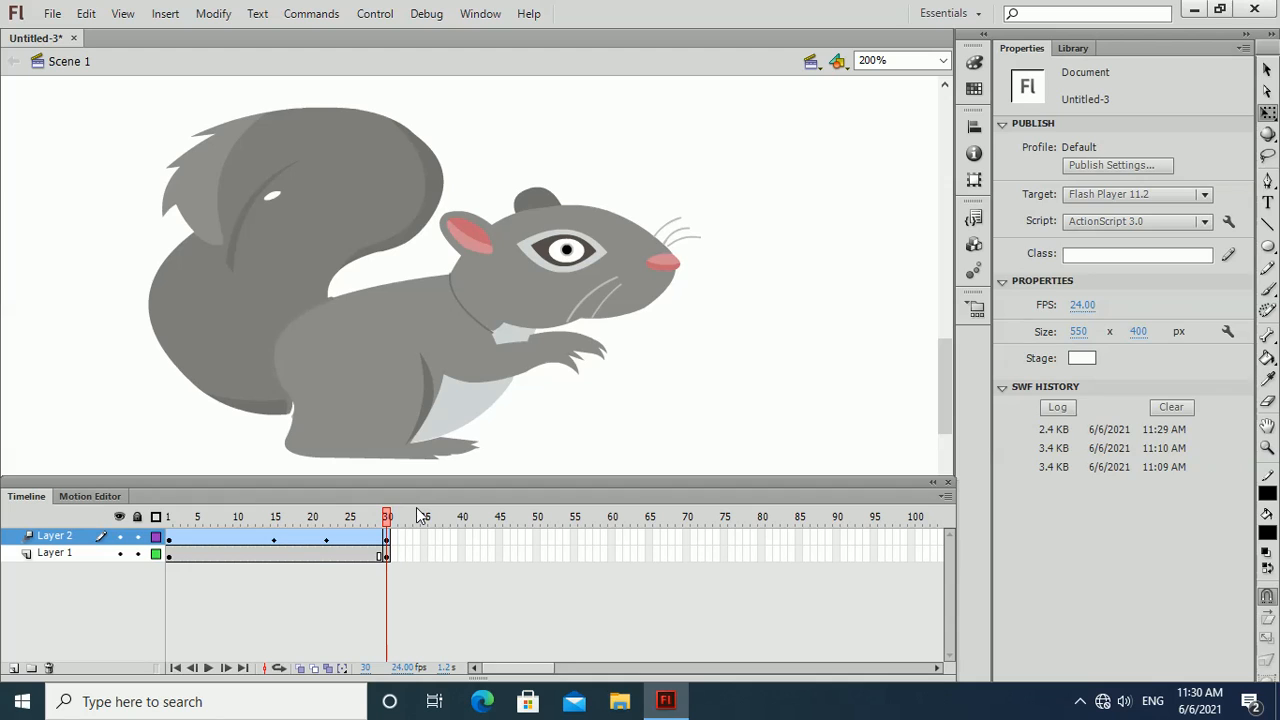
Undo the head's position change at frame 22 of Layer 2 and reselect the head
{"action": "key", "text": "ctrl+z"}
{"action": "key", "text": "ctrl+z"}
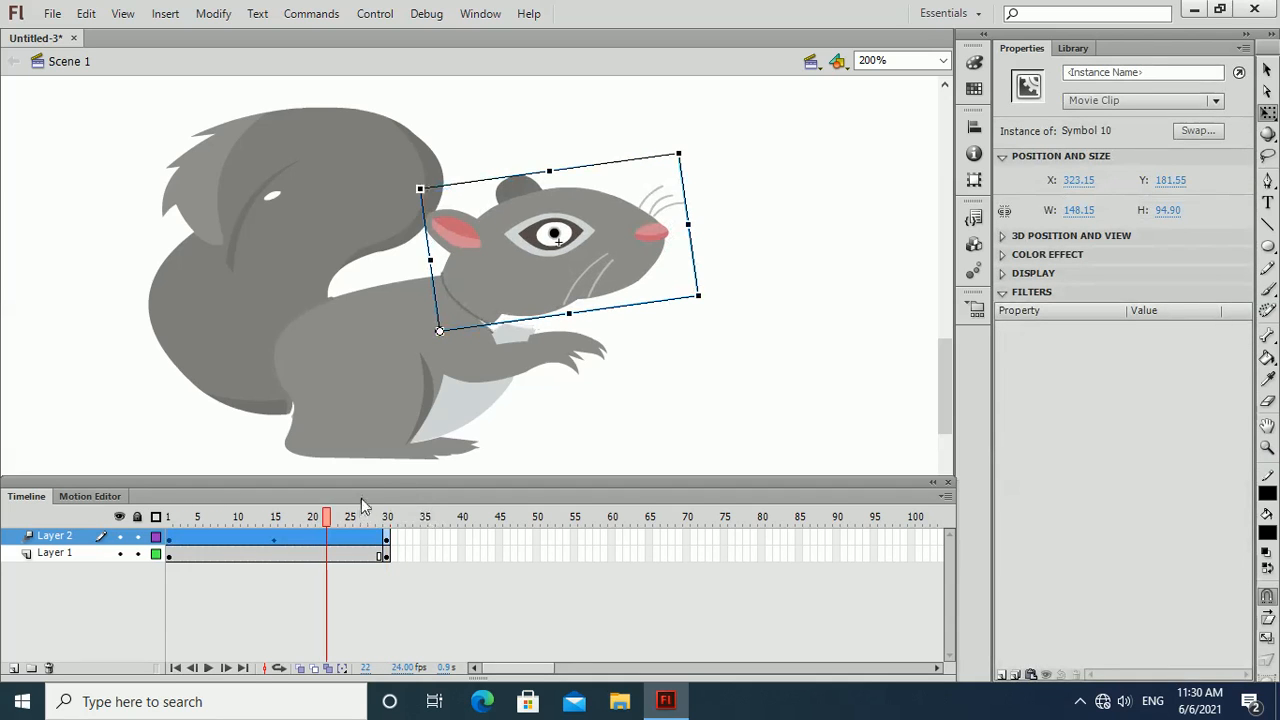
{"action": "left_click", "coordinate": [641, 333]}
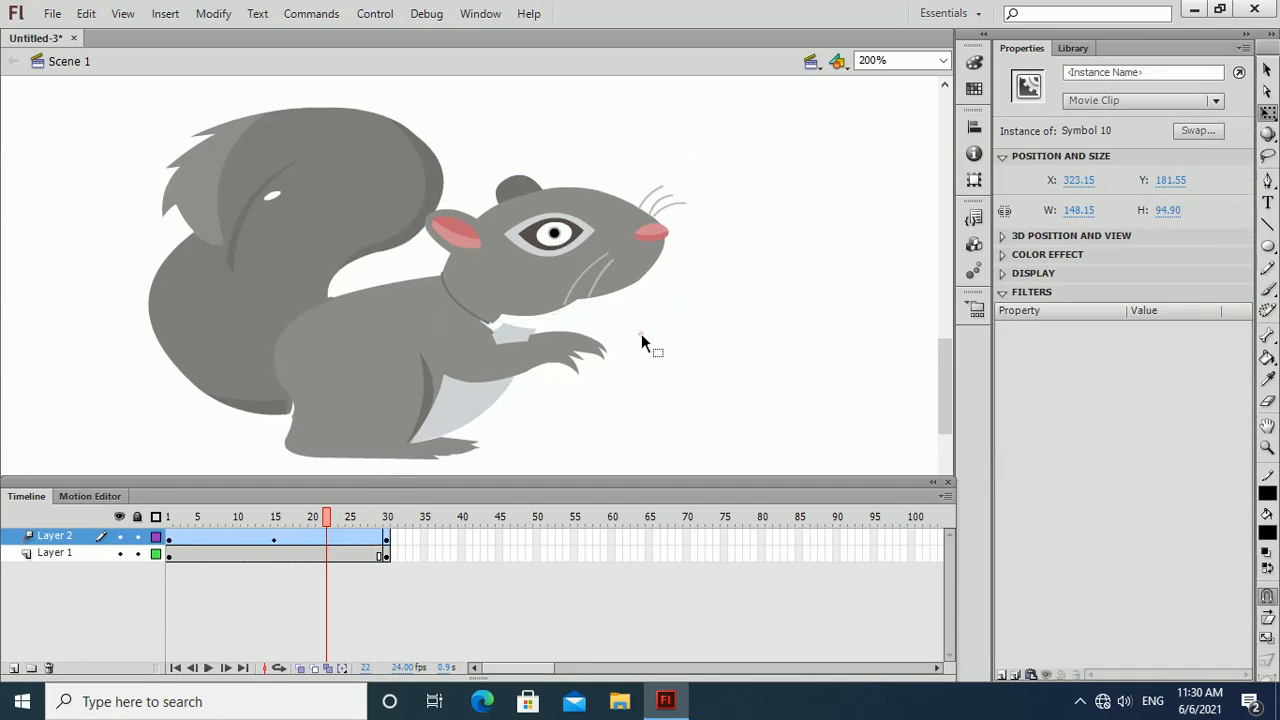
{"action": "left_click", "coordinate": [491, 336]}
{"action": "left_click", "coordinate": [511, 318]}
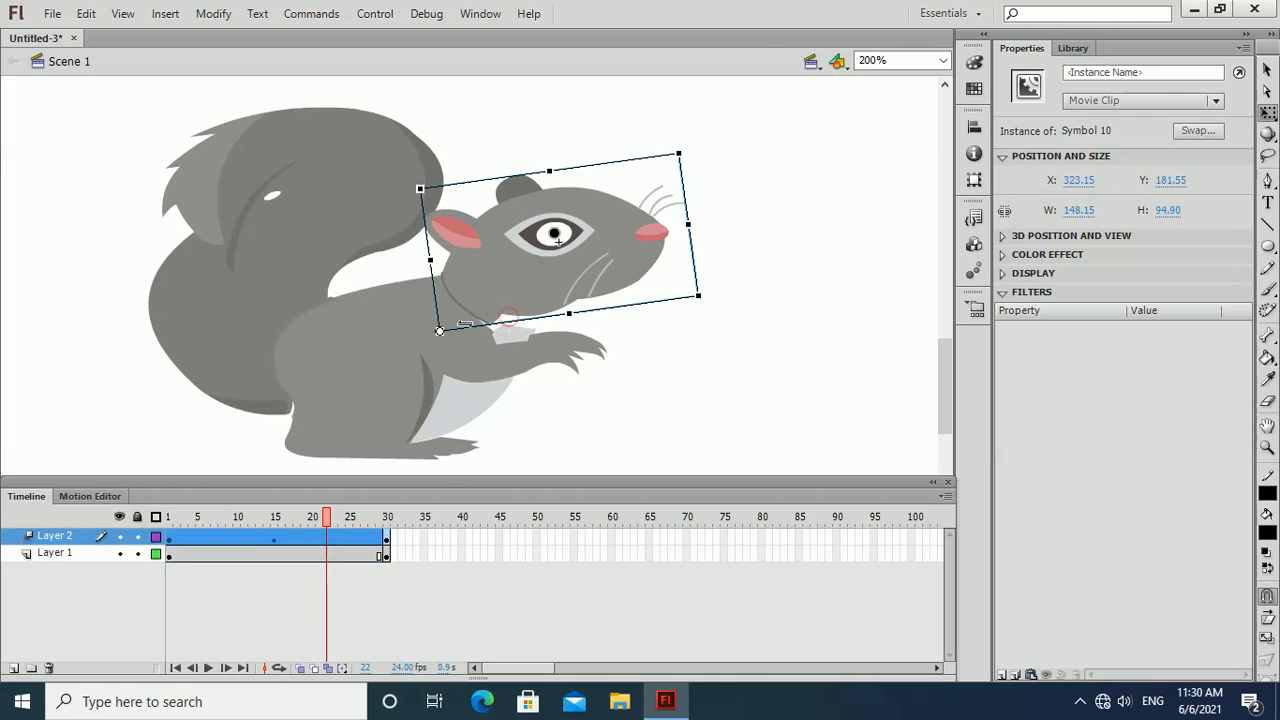
Stretch the squirrel's body shape on Layer 1 horizontally to a width of about 120.6 px
{"action": "left_click", "coordinate": [368, 315]}
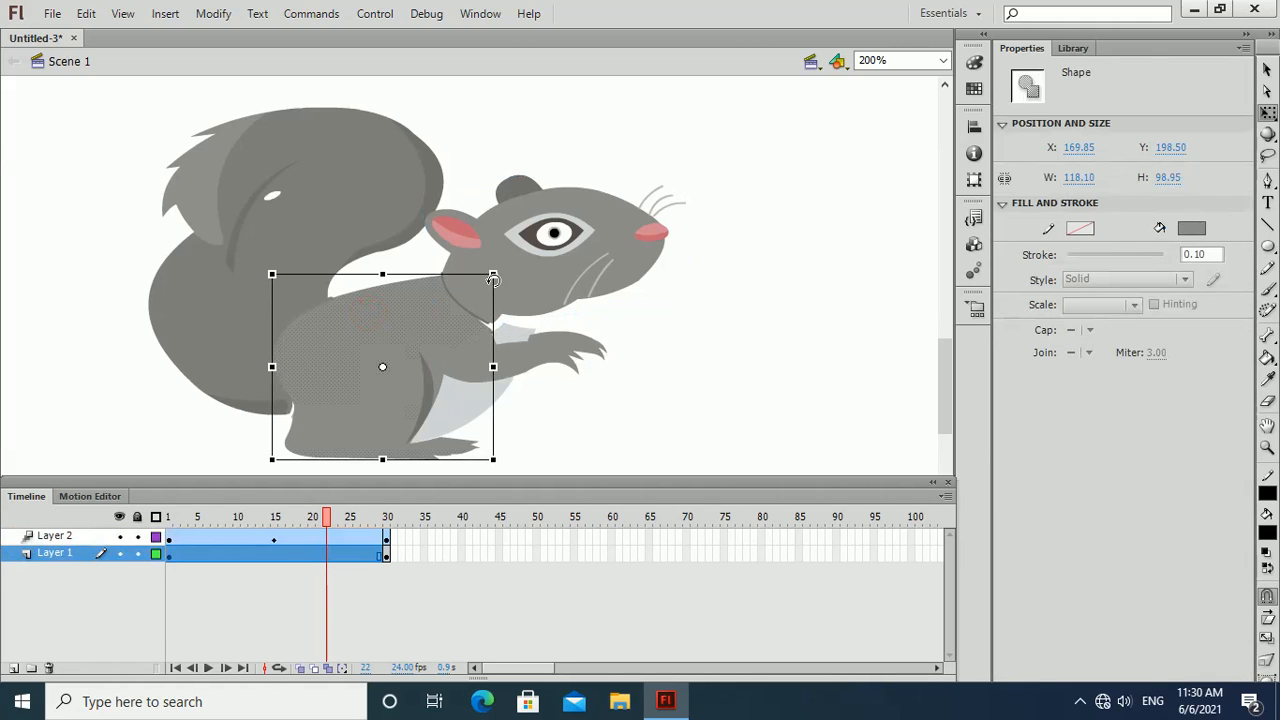
{"action": "left_click_drag", "start_coordinate": [491, 272], "coordinate": [493, 269]}
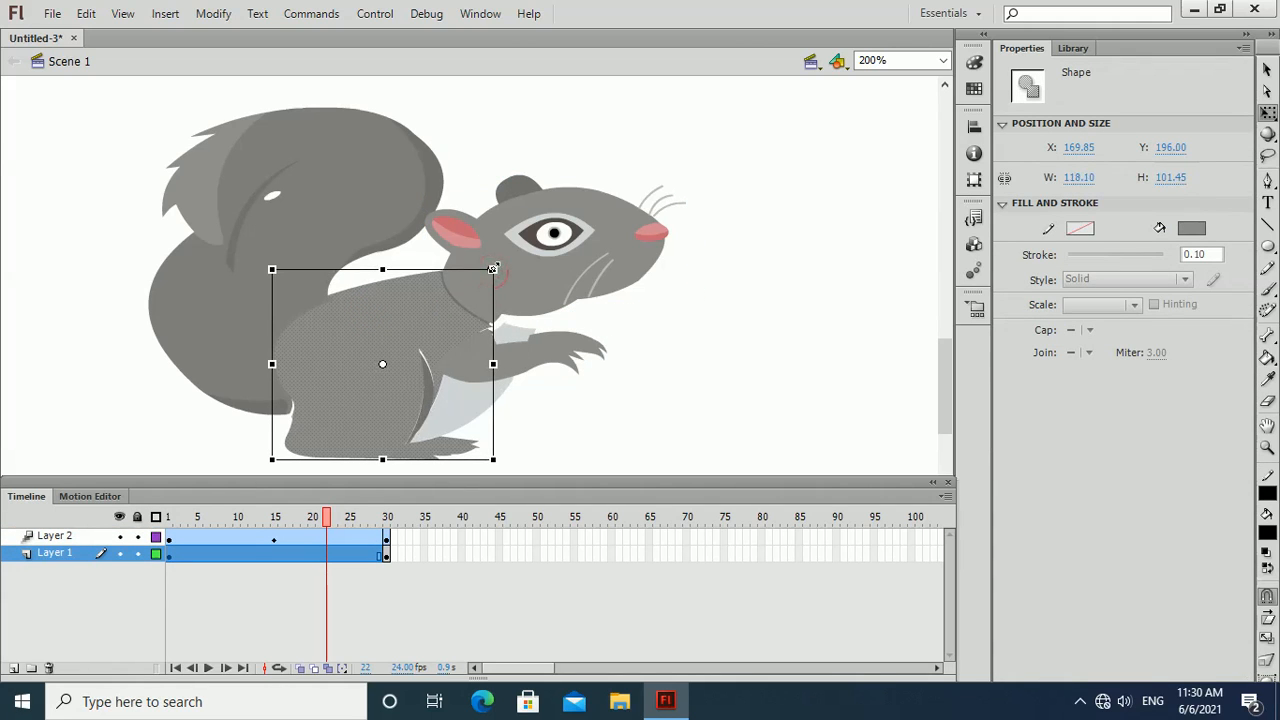
{"action": "key", "text": "ctrl+z"}
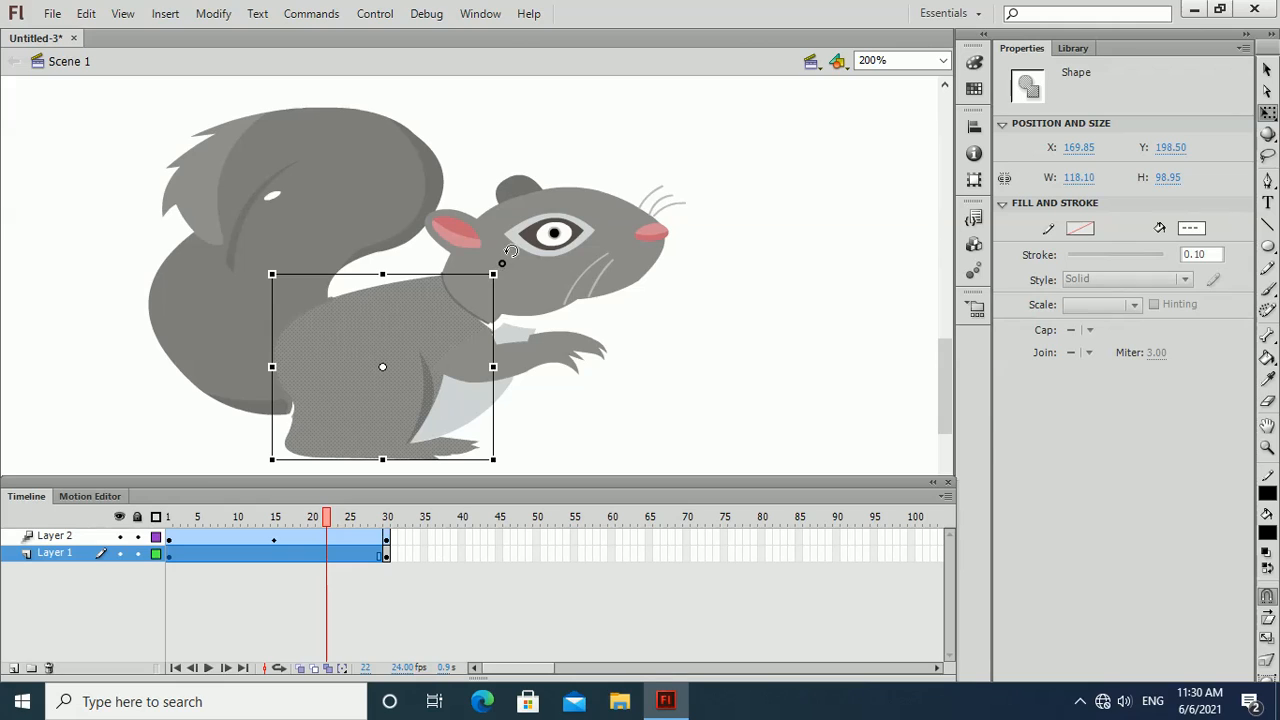
{"action": "left_click_drag", "start_coordinate": [495, 272], "coordinate": [497, 272]}
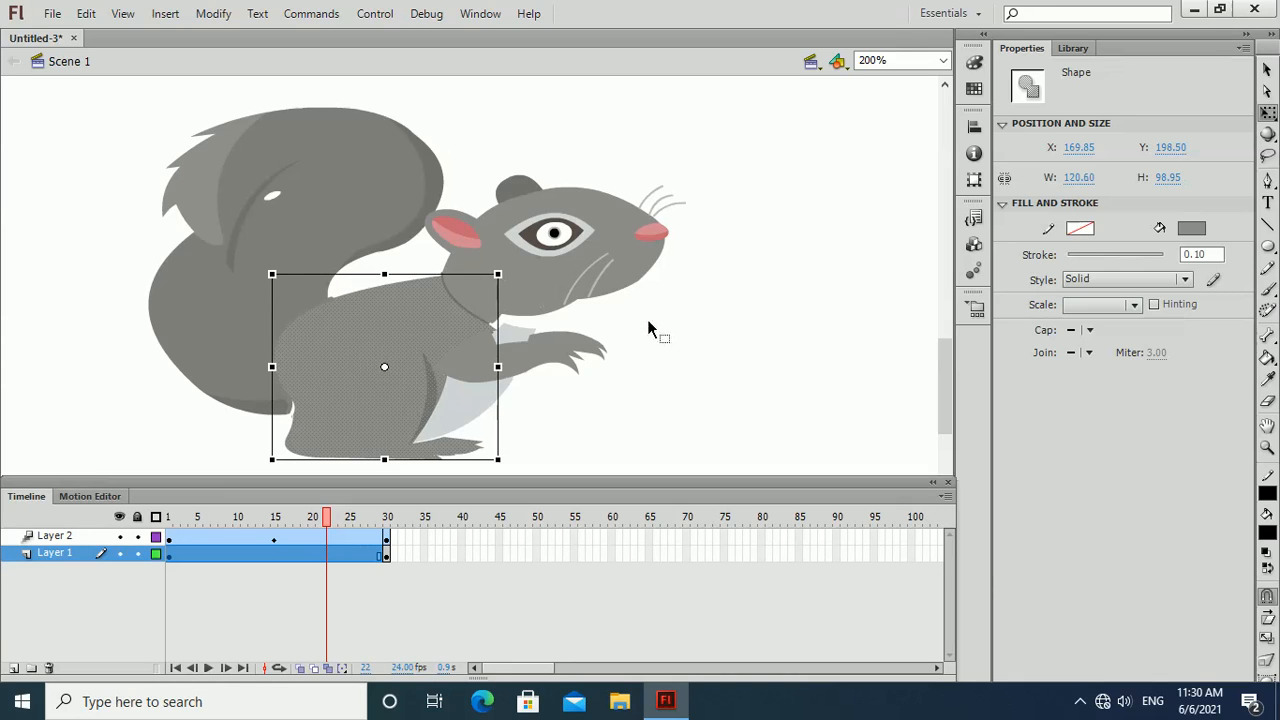
{"action": "left_click", "coordinate": [648, 320]}
Stretch the light chest and belly shape upward to a height of about 69.5 px
{"action": "left_click", "coordinate": [516, 334]}
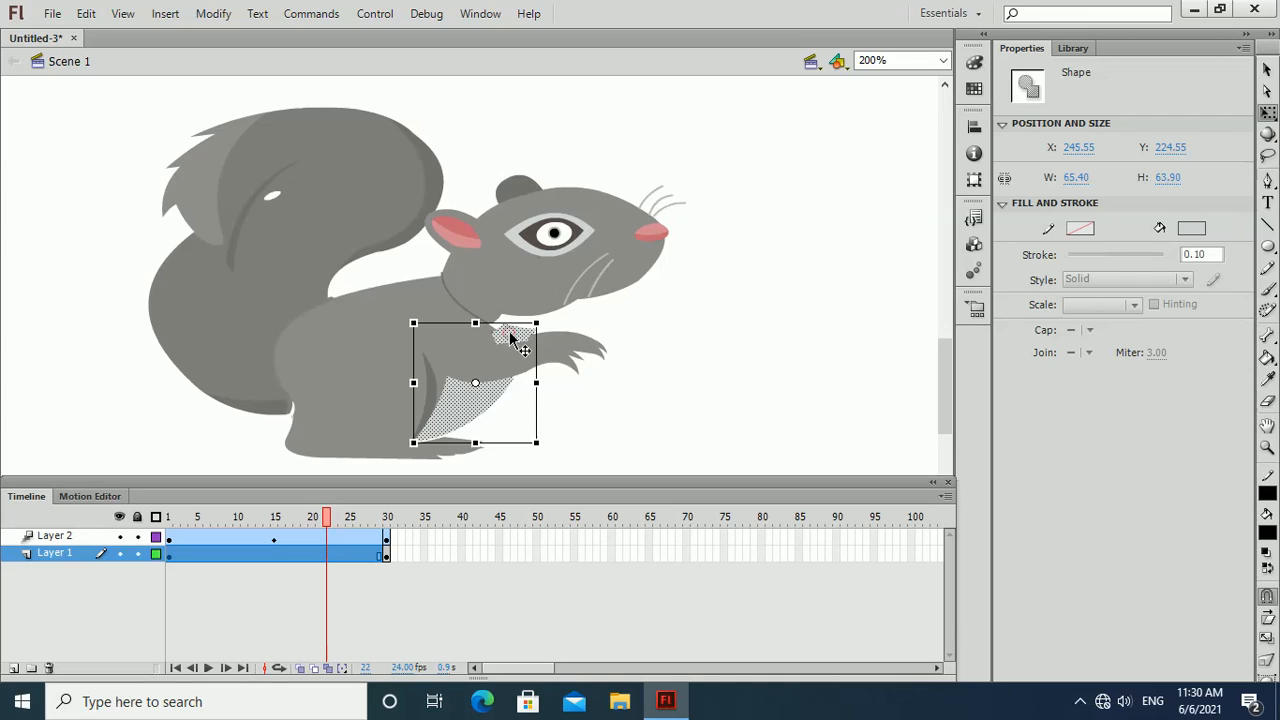
{"action": "left_click_drag", "start_coordinate": [475, 323], "coordinate": [474, 313]}
{"action": "left_click", "coordinate": [640, 364]}
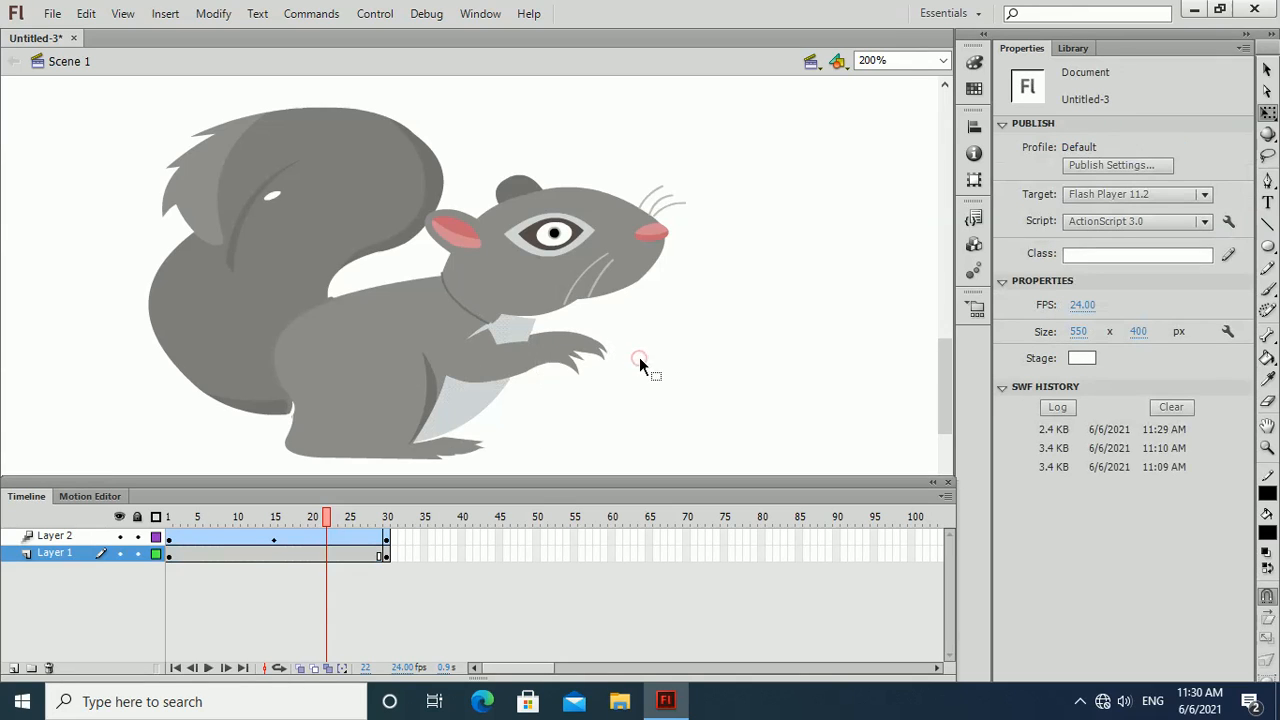
Nudge the arm symbol 5 px to the left, to X 297.65
{"action": "left_click", "coordinate": [548, 358]}
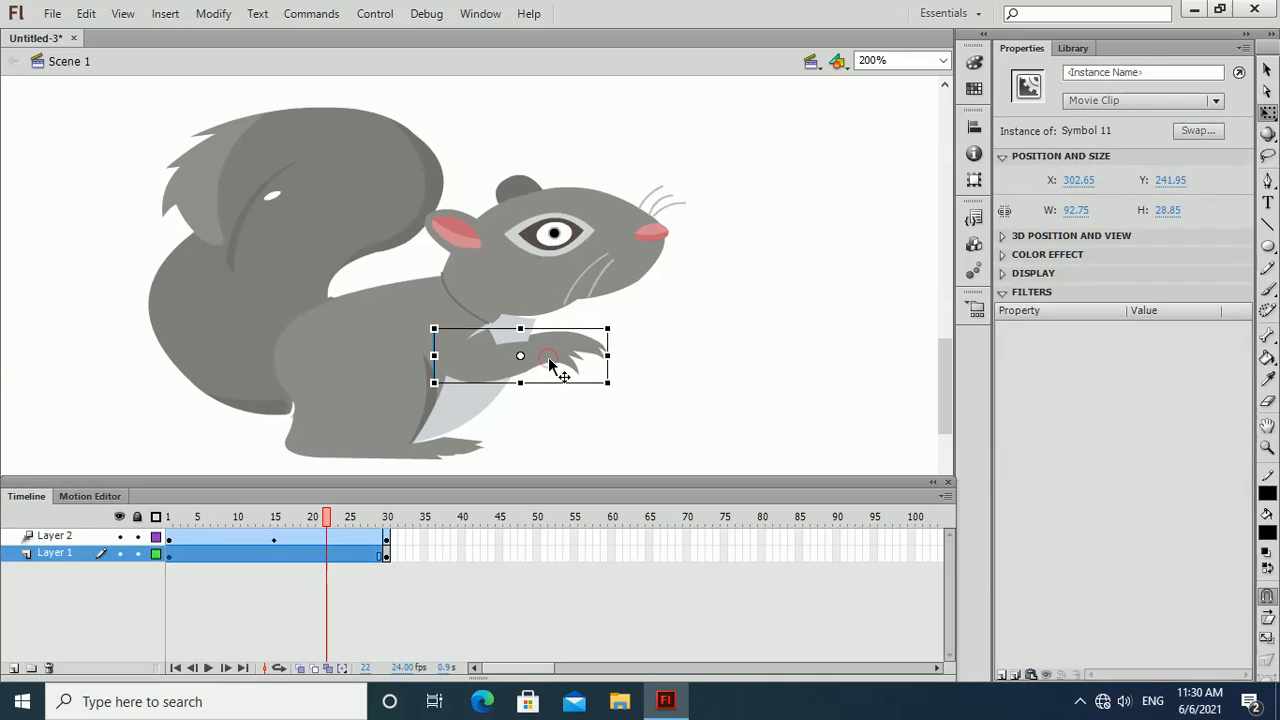
{"action": "key", "text": "Left"}
{"action": "key", "text": "Left"}
{"action": "key", "text": "Left"}
{"action": "key", "text": "Left"}
{"action": "key", "text": "Left"}
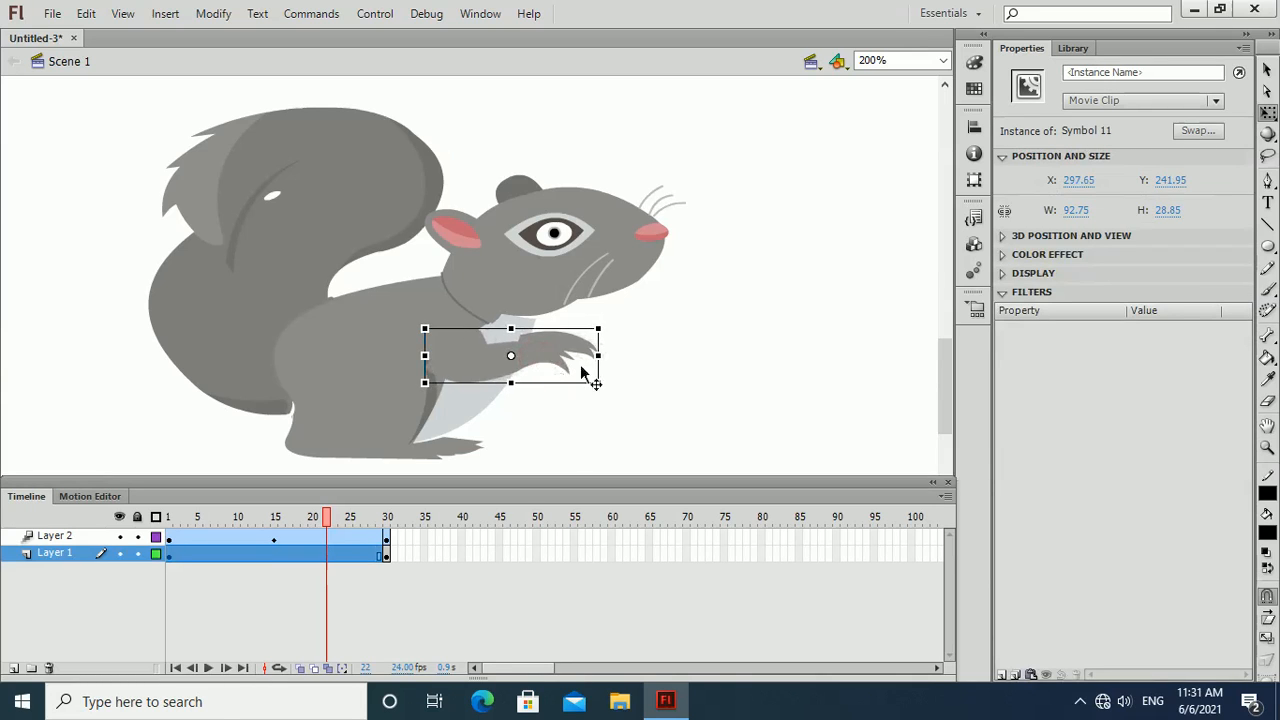
{"action": "left_click", "coordinate": [618, 394]}
Scrub the timeline to frame 30, test the movie to preview the head and body animation, and close the preview
{"action": "left_click", "coordinate": [513, 330]}
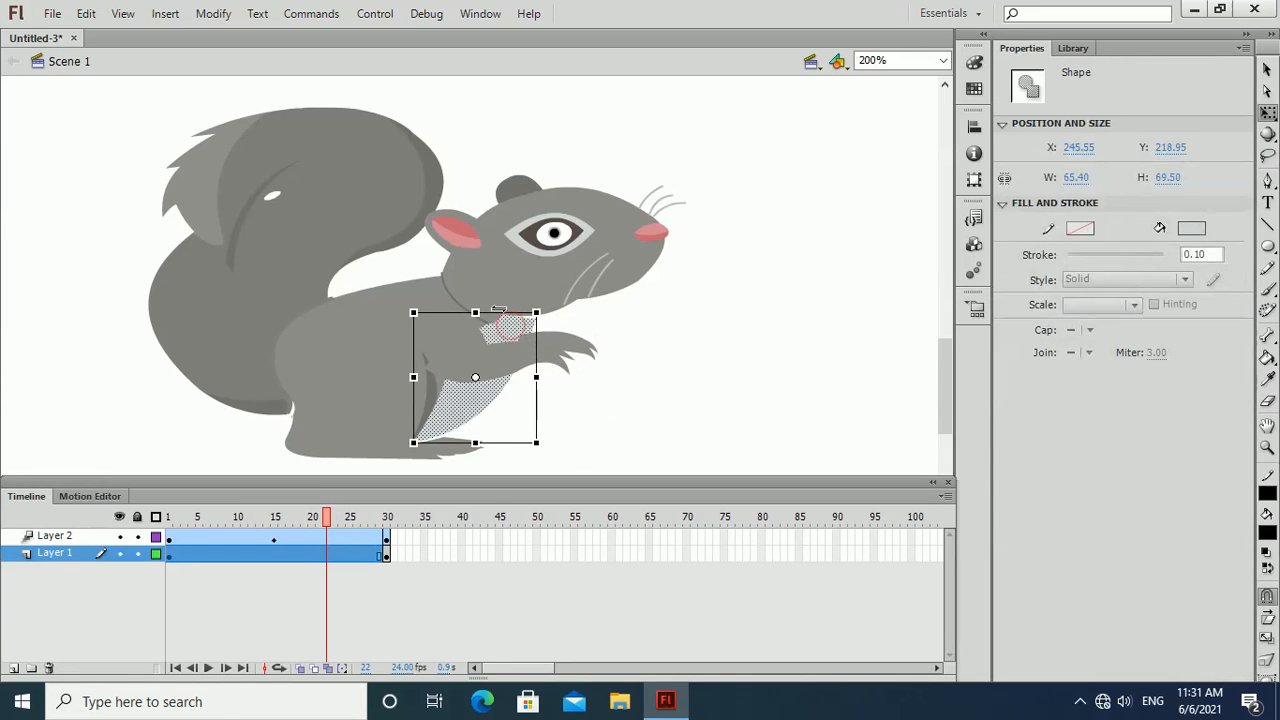
{"action": "left_click", "coordinate": [712, 393]}
{"action": "left_click_drag", "start_coordinate": [326, 516], "coordinate": [446, 513]}
{"action": "key", "text": "ctrl+Return"}
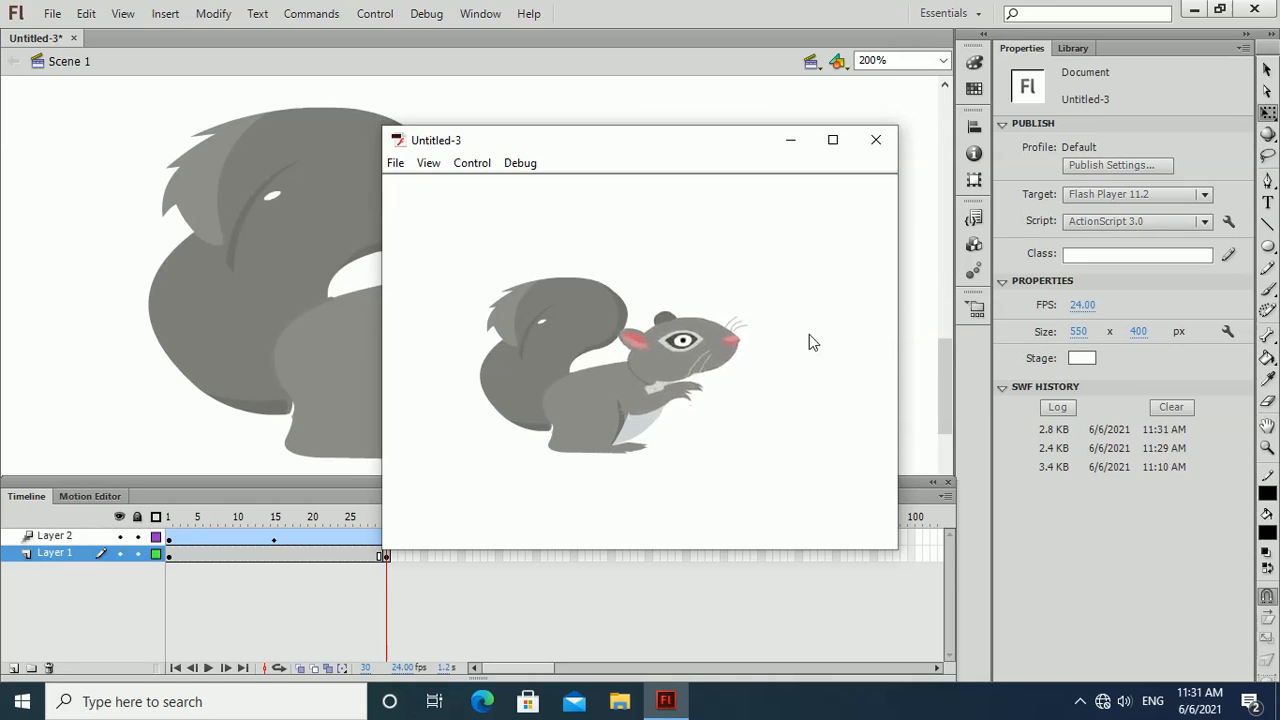
{"action": "left_click", "coordinate": [876, 143]}
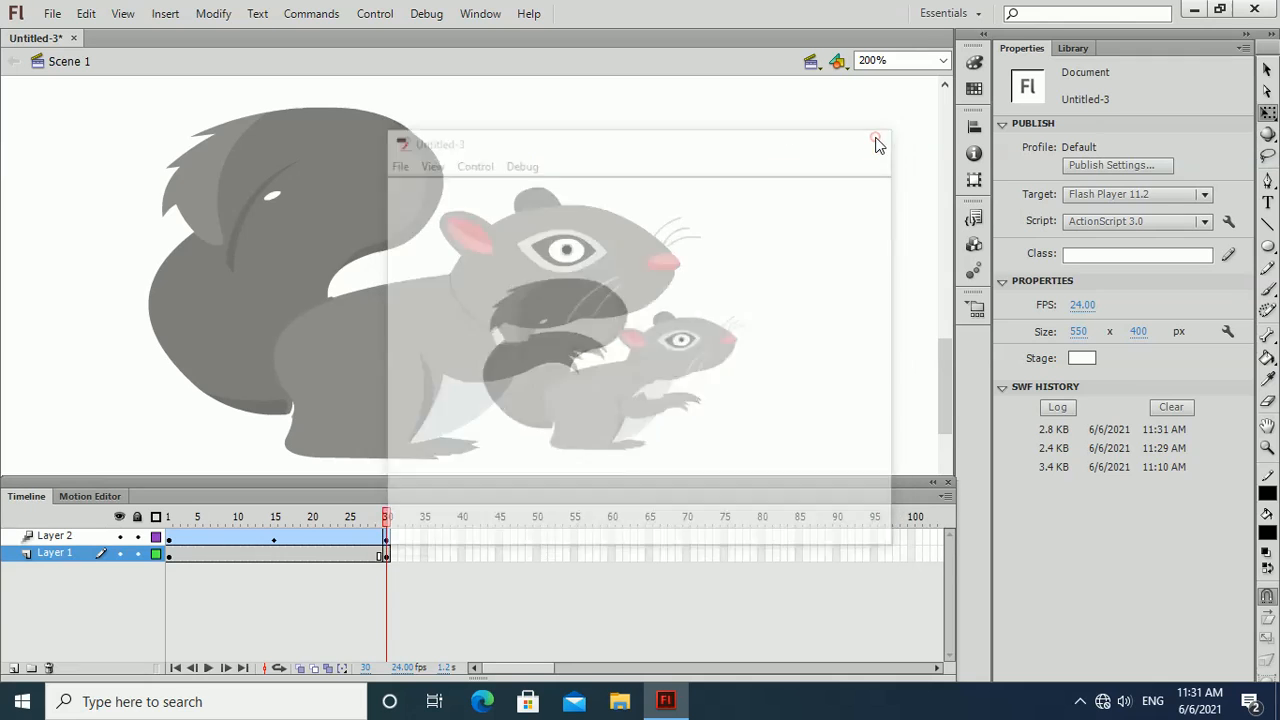
Open the head symbol for editing, insert a keyframe at frame 30 of its Layer 1, and select the eye's pupil
{"action": "left_click", "coordinate": [573, 256]}
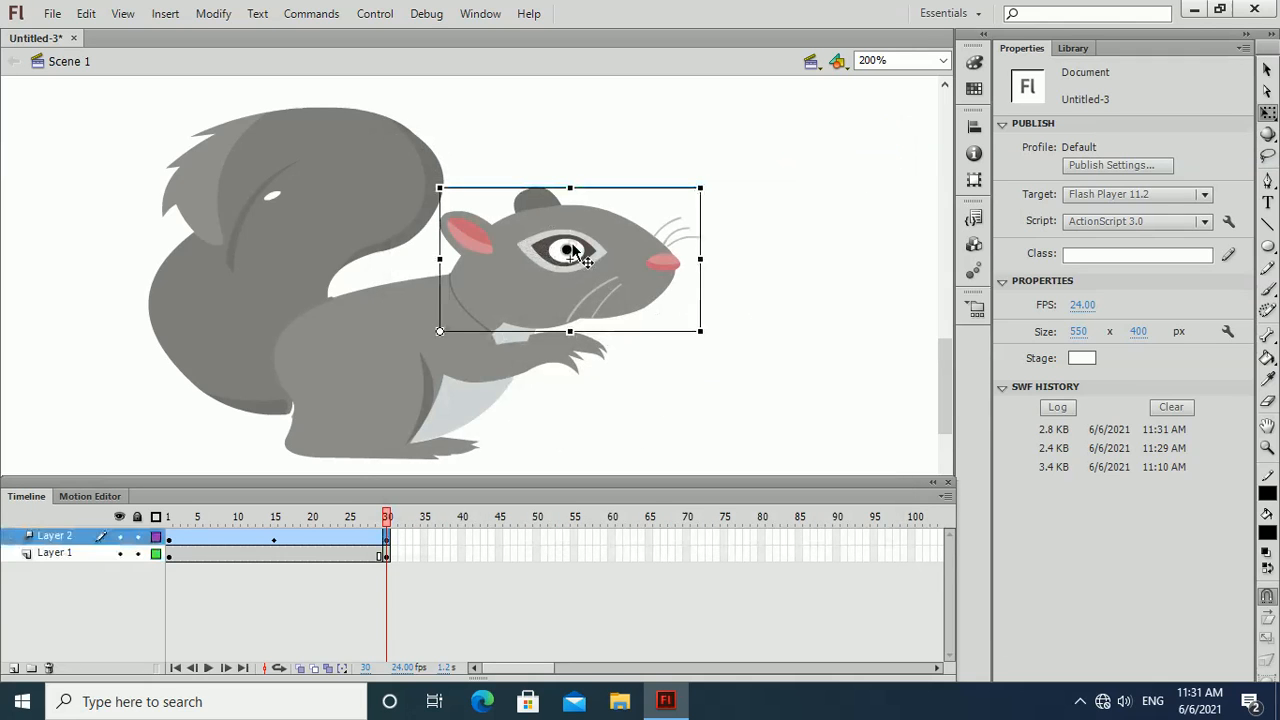
{"action": "double_click", "coordinate": [571, 253]}
{"action": "left_click", "coordinate": [567, 251]}
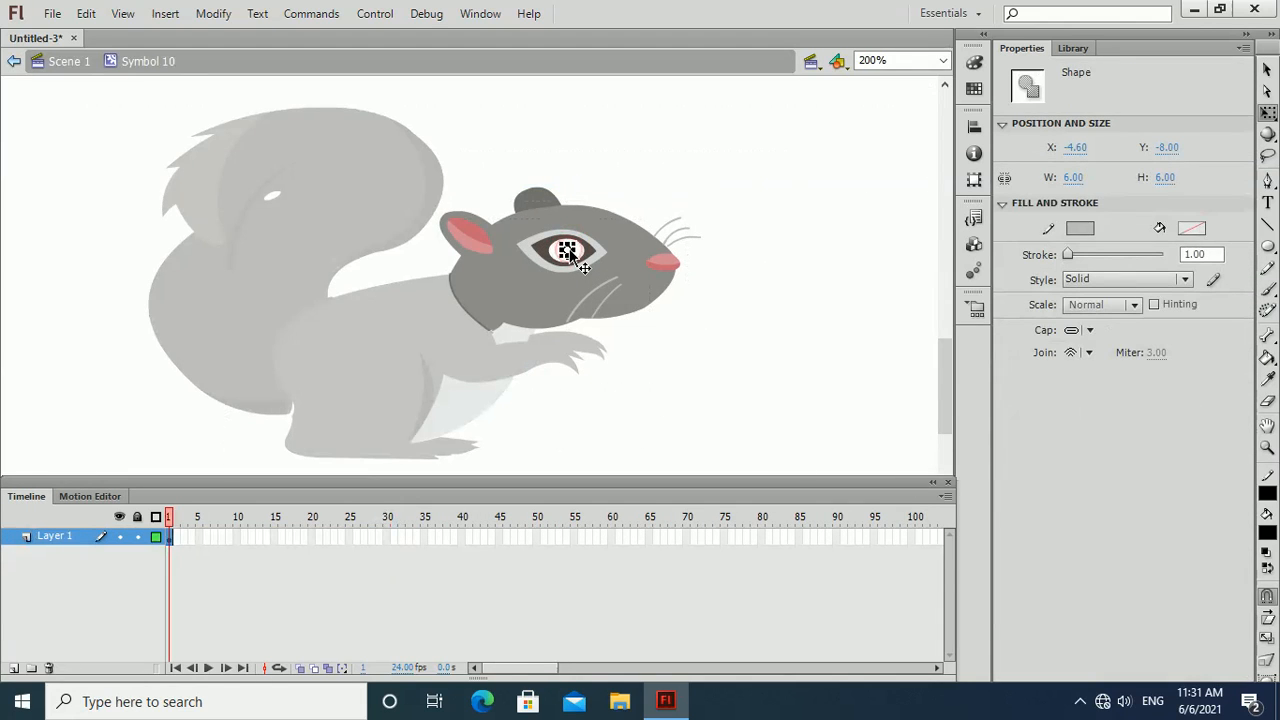
{"action": "right_click", "coordinate": [389, 540]}
{"action": "left_click", "coordinate": [548, 165]}
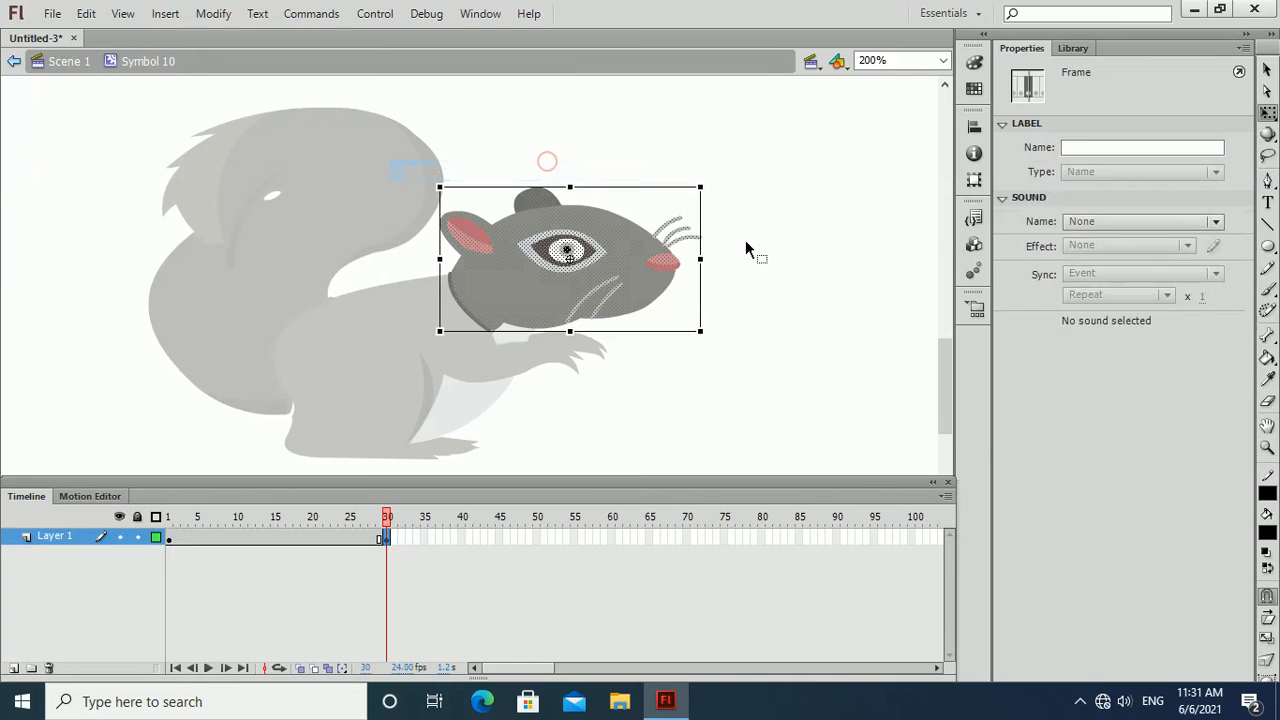
{"action": "left_click", "coordinate": [783, 294]}
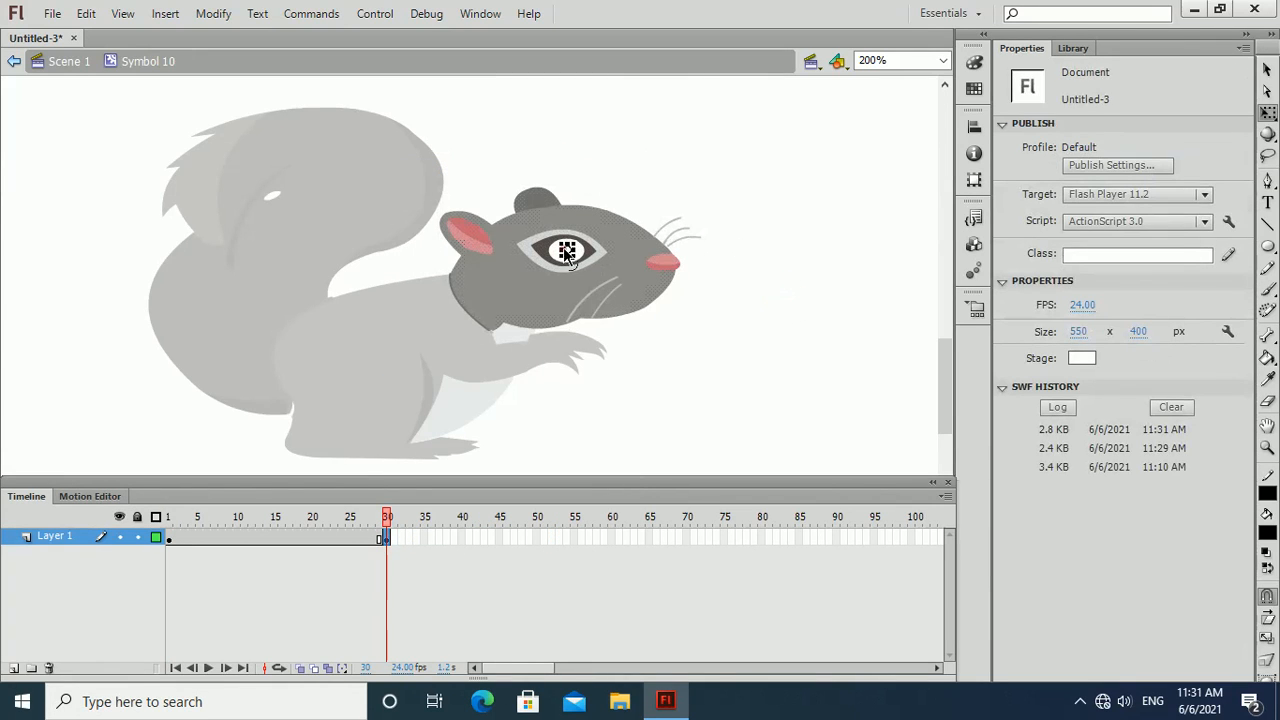
{"action": "left_click", "coordinate": [566, 252]}
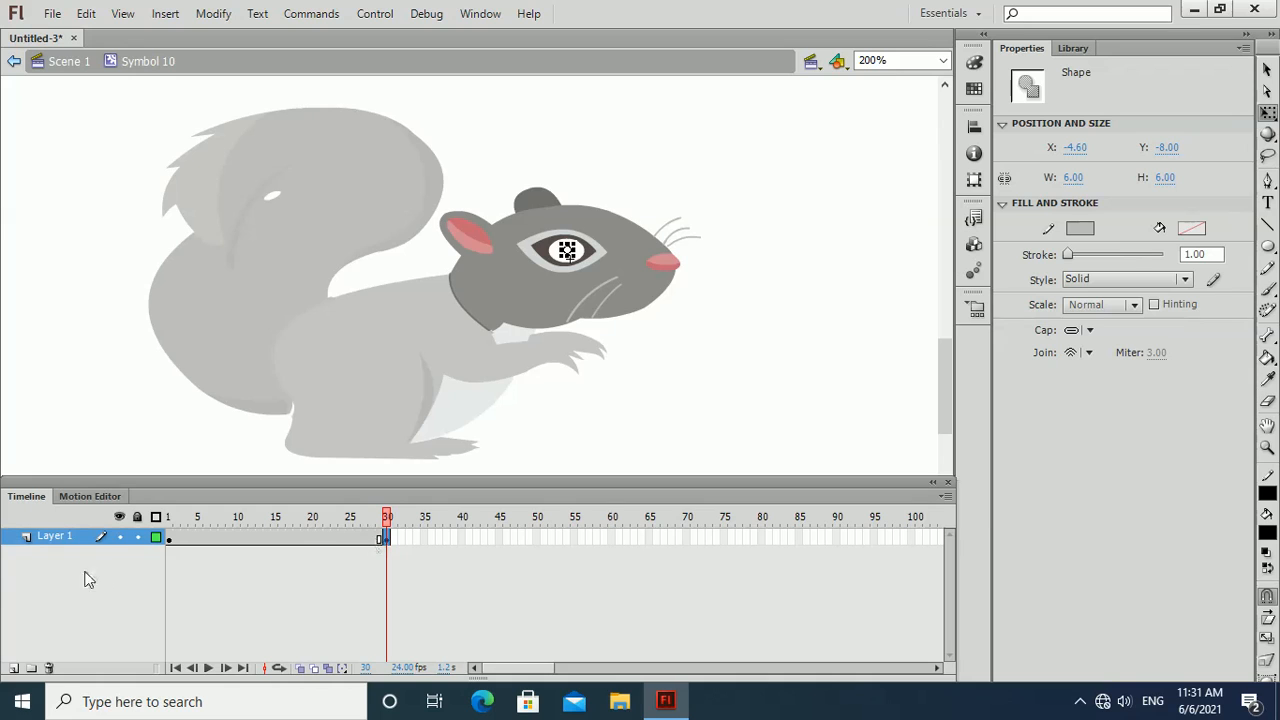
Toggle the head layer's visibility, undo the frame 30 keyframe, and return to the main scene
{"action": "left_click", "coordinate": [120, 541]}
{"action": "left_click", "coordinate": [120, 541]}
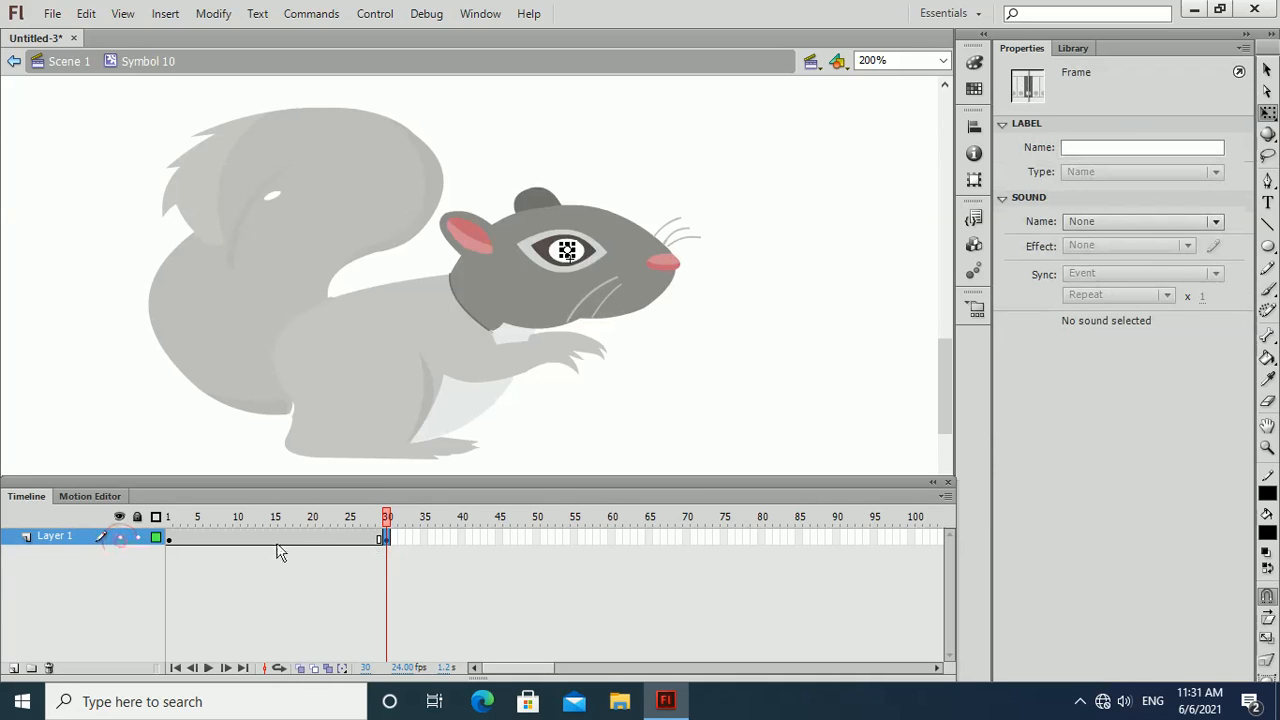
{"action": "key", "text": "ctrl+z"}
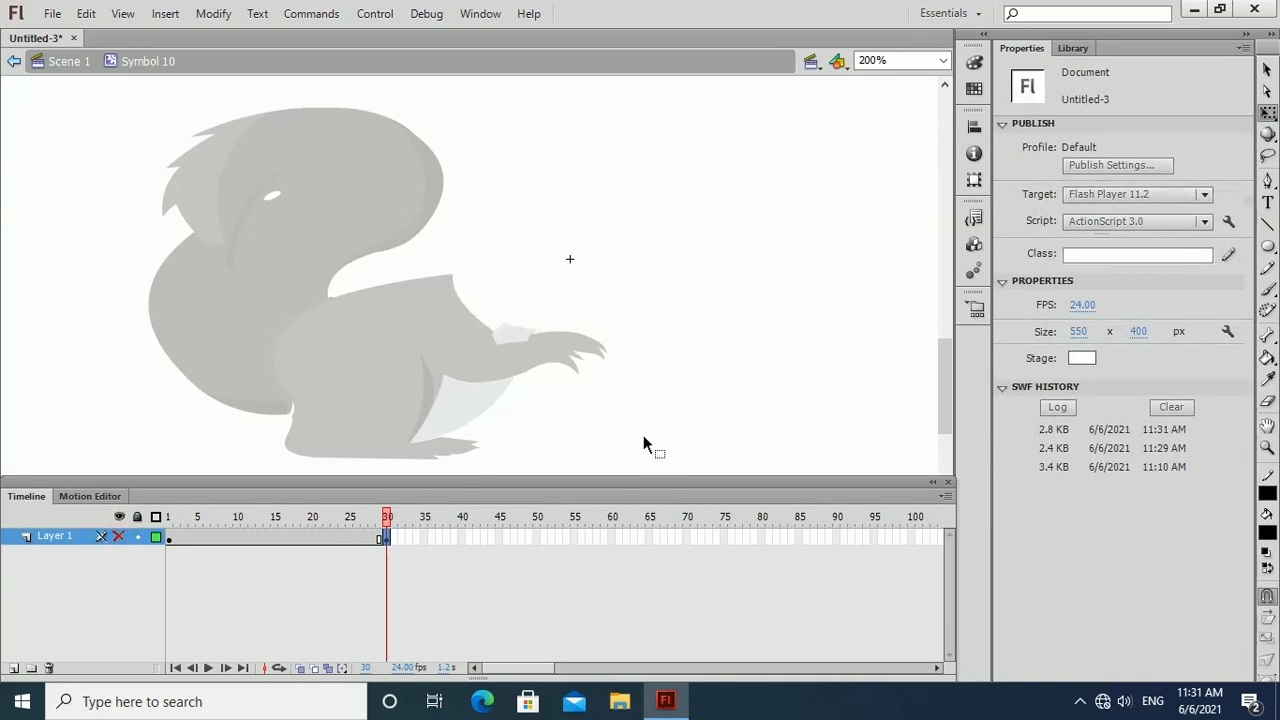
{"action": "key", "text": "ctrl+z"}
{"action": "key", "text": "ctrl+z"}
{"action": "key", "text": "ctrl+z"}
{"action": "key", "text": "ctrl+z"}
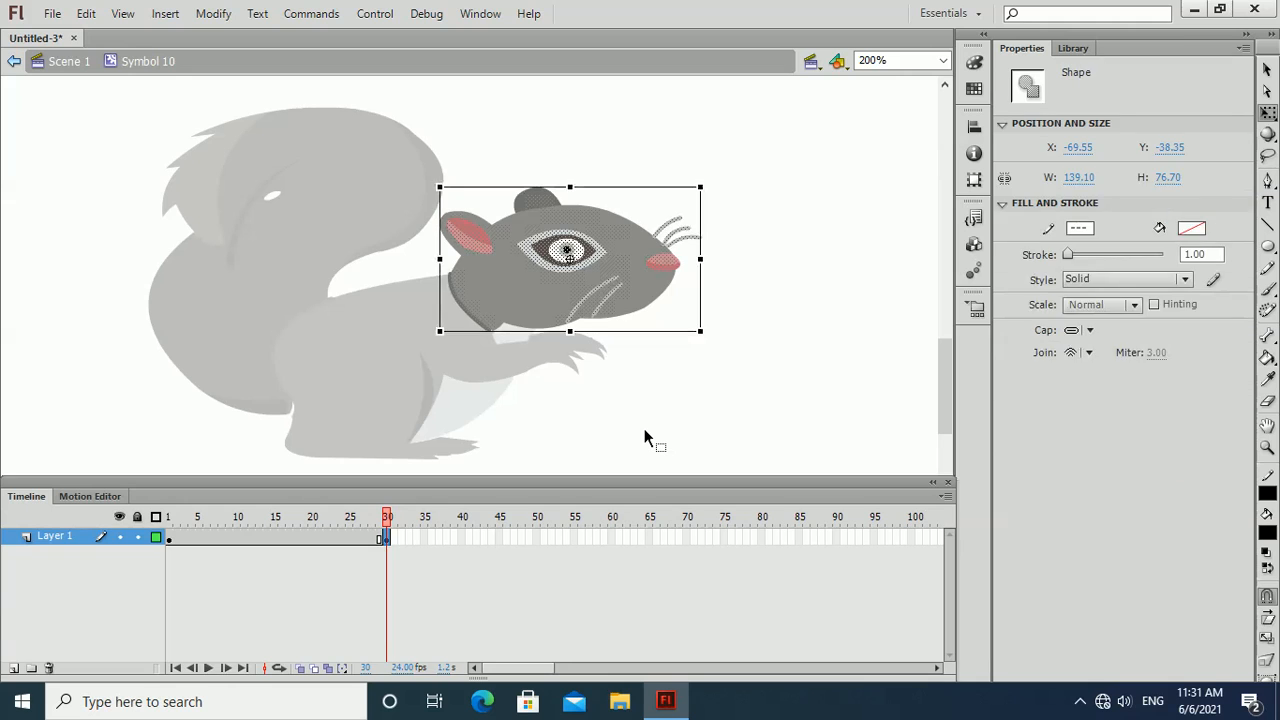
{"action": "double_click", "coordinate": [644, 428]}
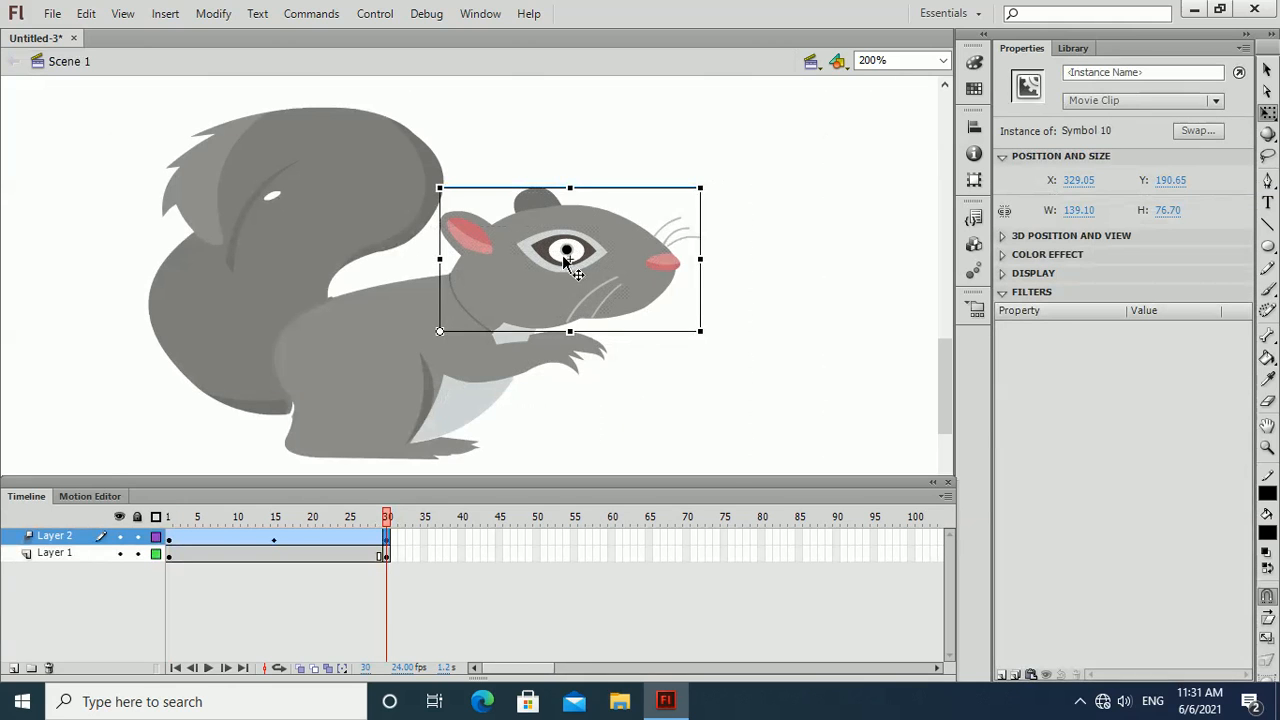
Reopen the head symbol, insert a keyframe at frame 30 again, and select the pupil in that frame
{"action": "double_click", "coordinate": [562, 247]}
{"action": "left_click", "coordinate": [566, 251]}
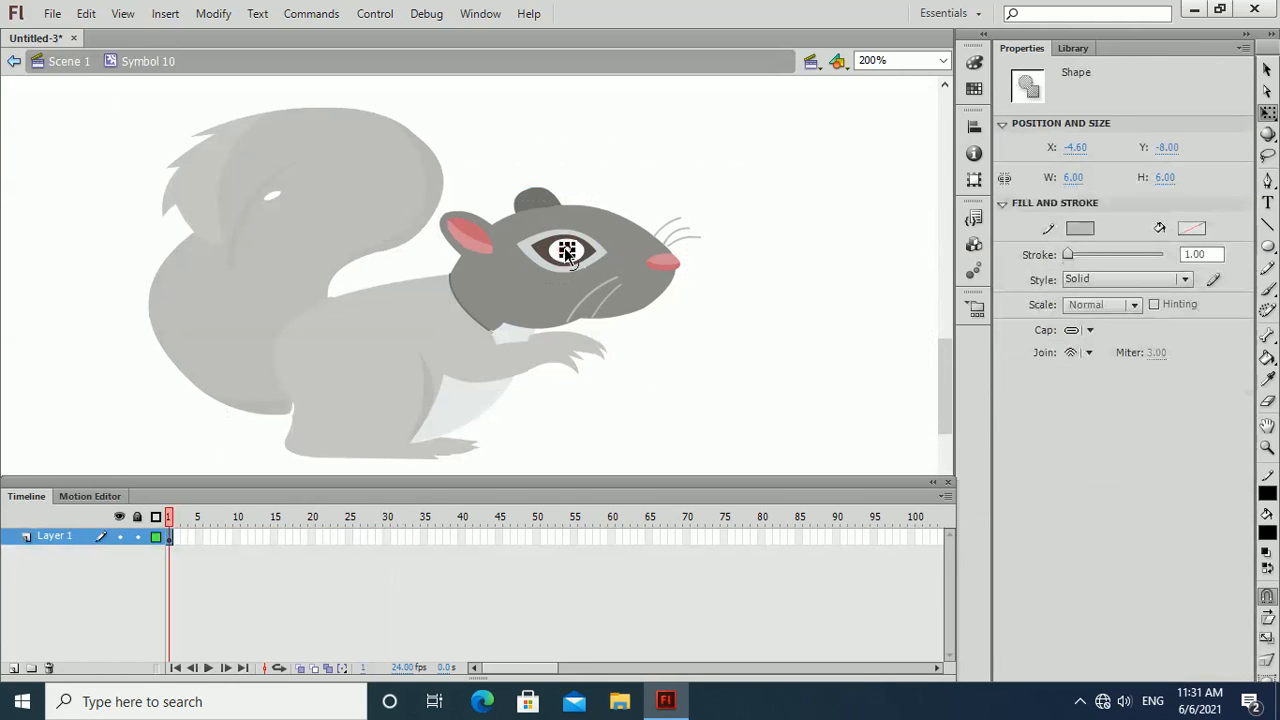
{"action": "right_click", "coordinate": [385, 540]}
{"action": "left_click", "coordinate": [469, 188]}
{"action": "left_click", "coordinate": [444, 583]}
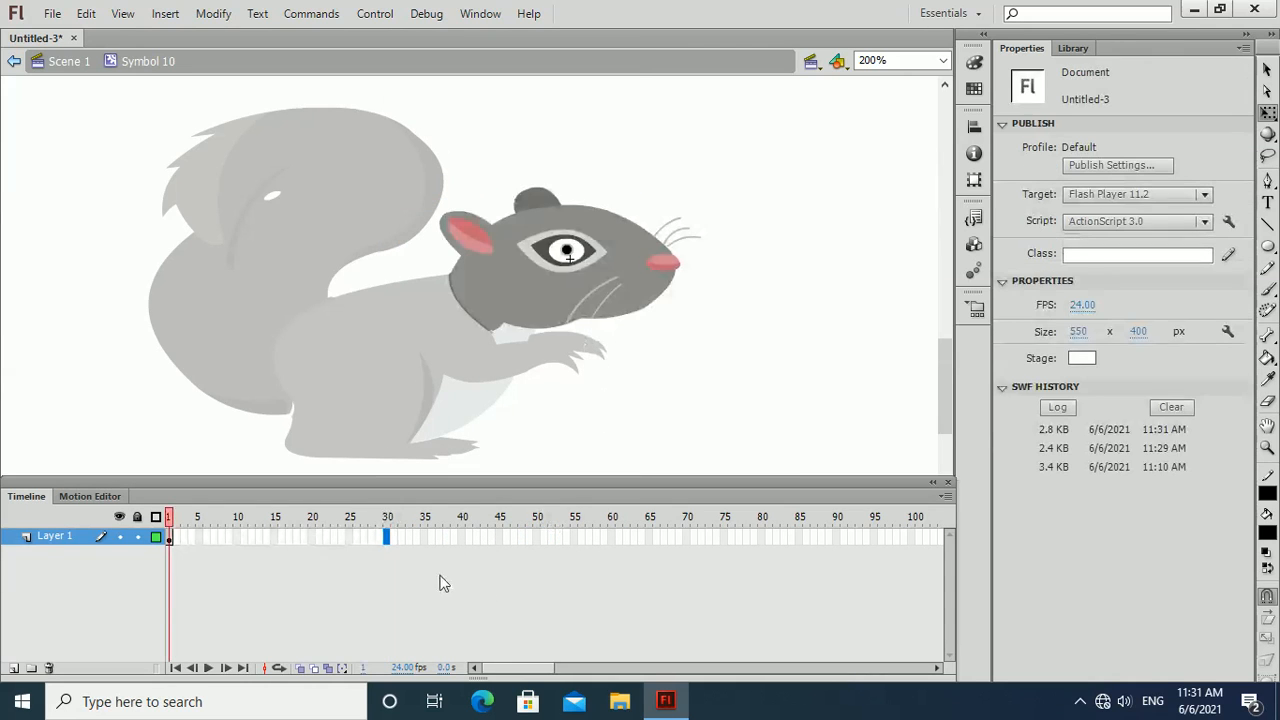
{"action": "right_click", "coordinate": [388, 537]}
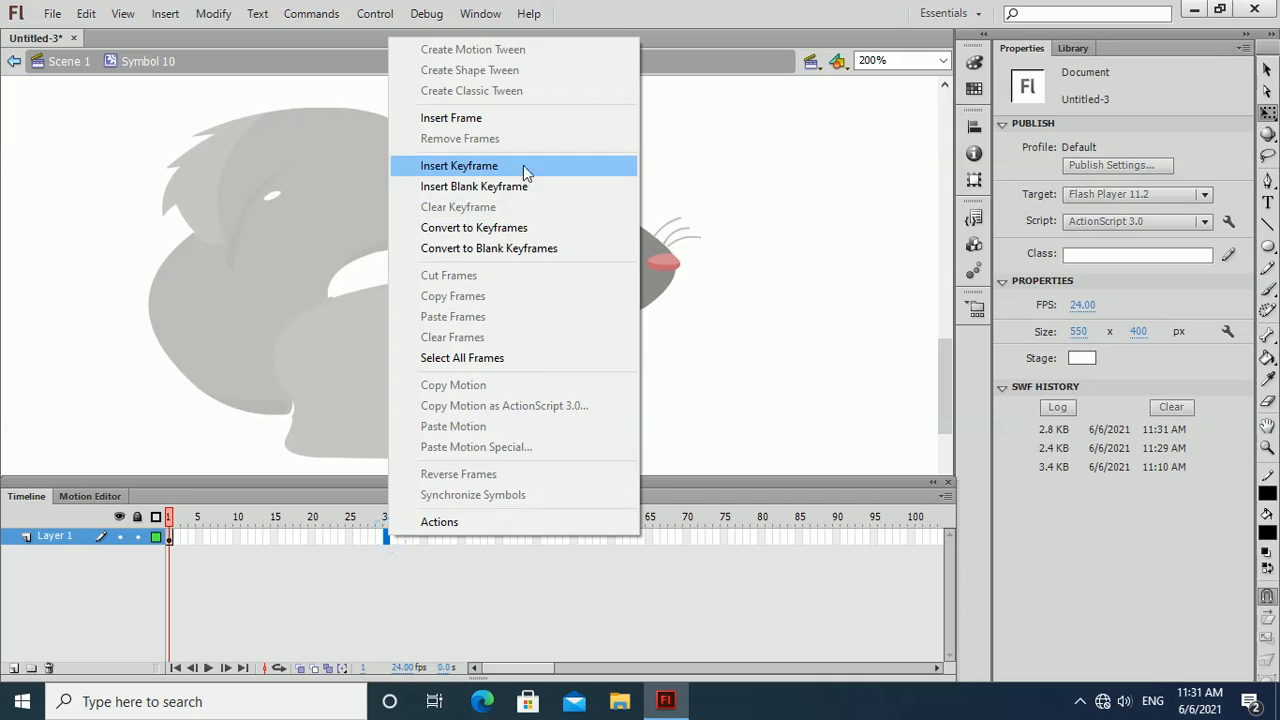
{"action": "left_click", "coordinate": [523, 167]}
{"action": "left_click", "coordinate": [660, 430]}
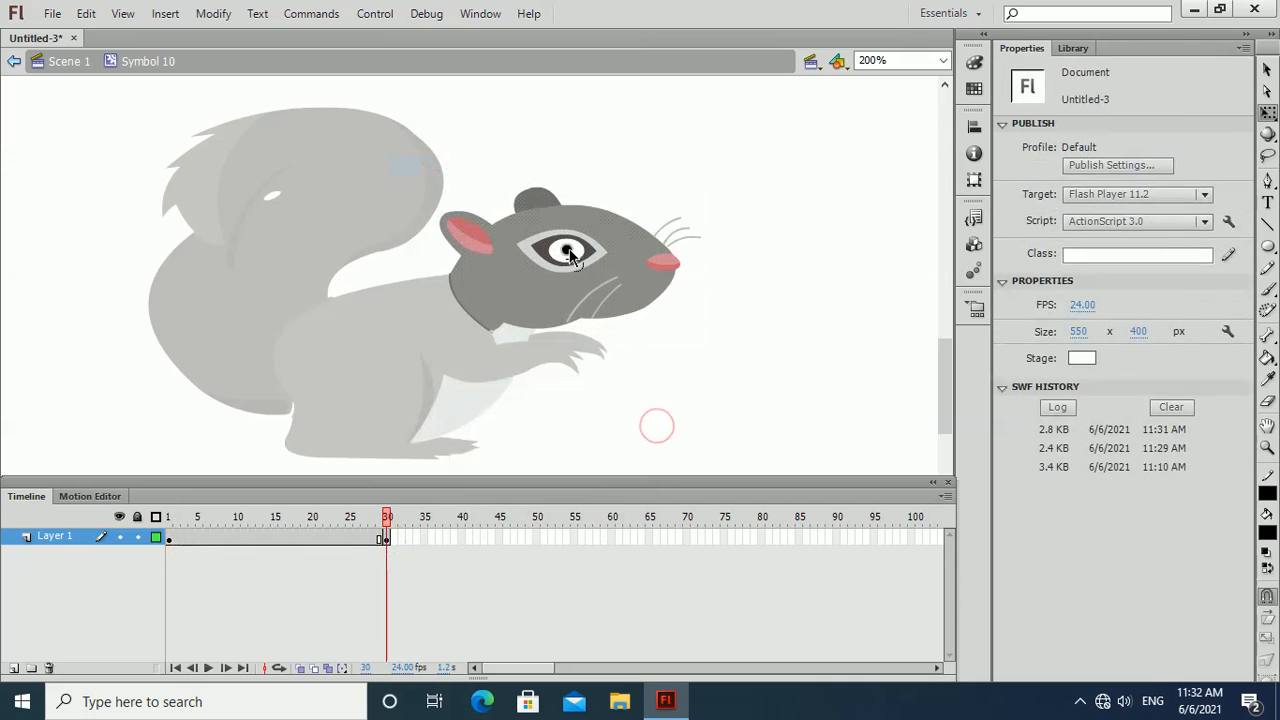
{"action": "left_click", "coordinate": [567, 252]}
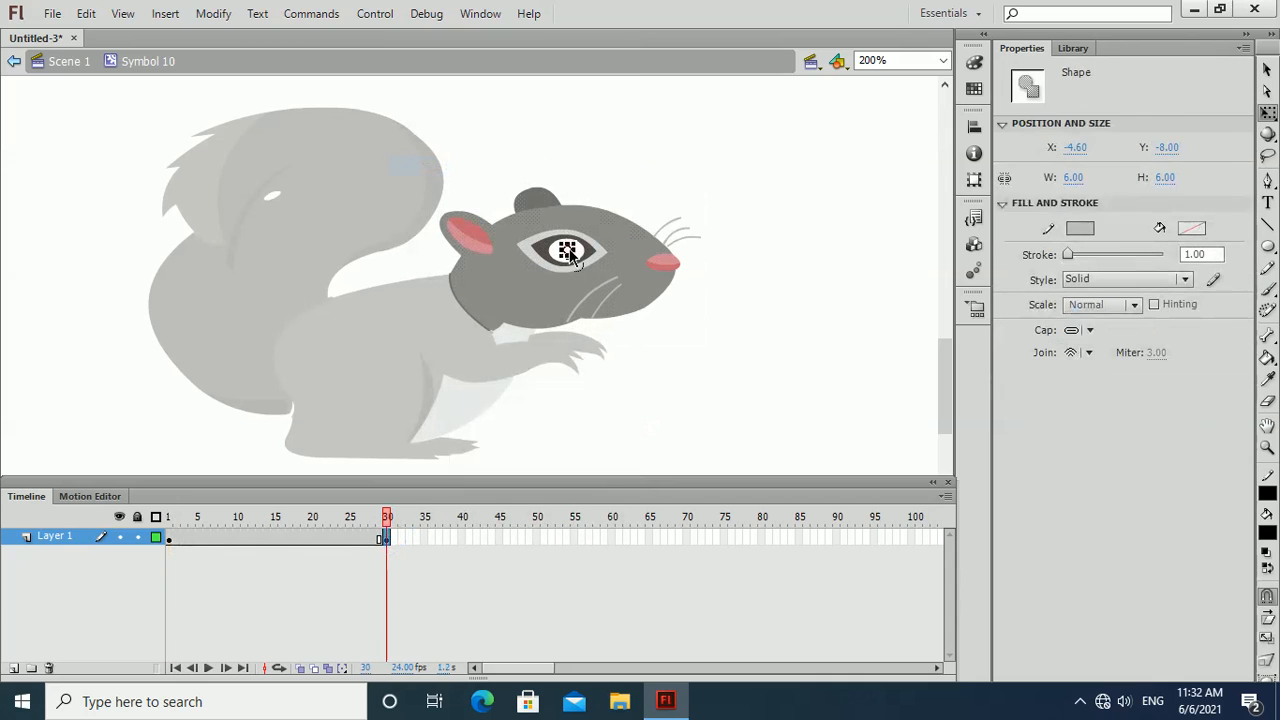
Undo the repeated frame 30 keyframe inside the head symbol and exit to the main scene
{"action": "left_click", "coordinate": [118, 538]}
{"action": "left_click", "coordinate": [118, 538]}
{"action": "key", "text": "ctrl+z"}
{"action": "key", "text": "ctrl+z"}
{"action": "left_click", "coordinate": [618, 445]}
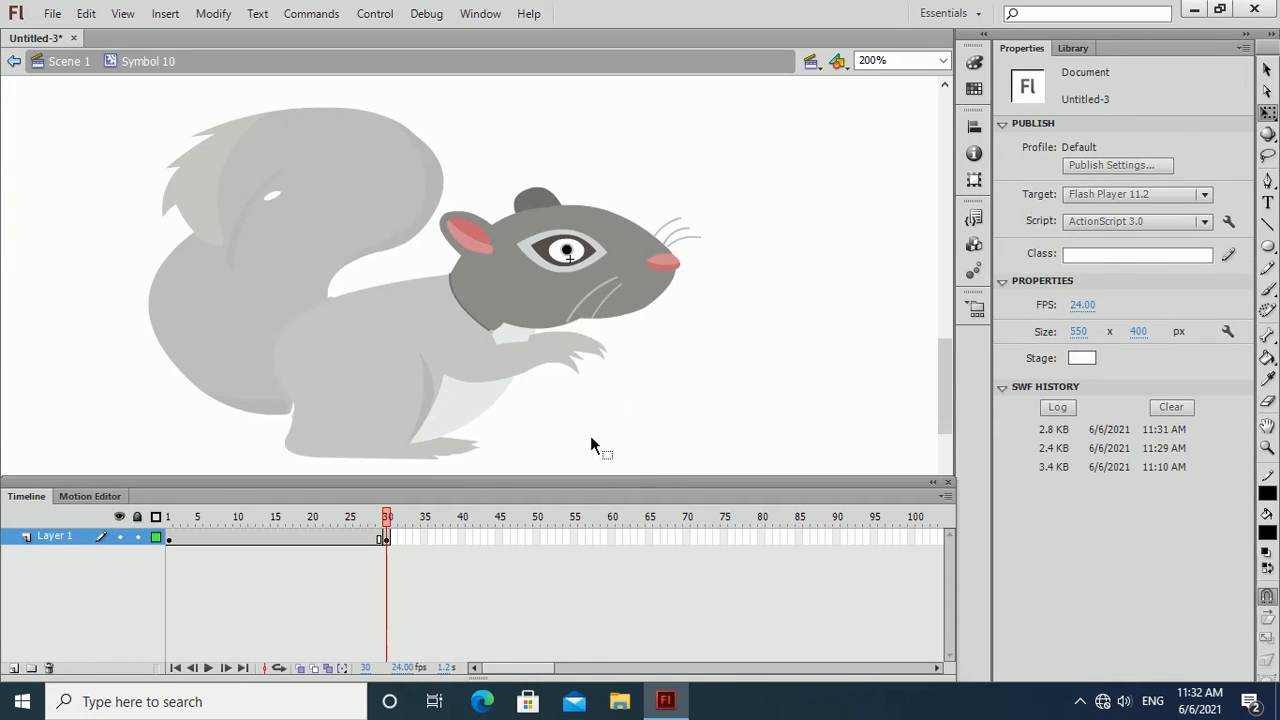
{"action": "key", "text": "ctrl+z"}
{"action": "key", "text": "ctrl+z"}
{"action": "key", "text": "ctrl+z"}
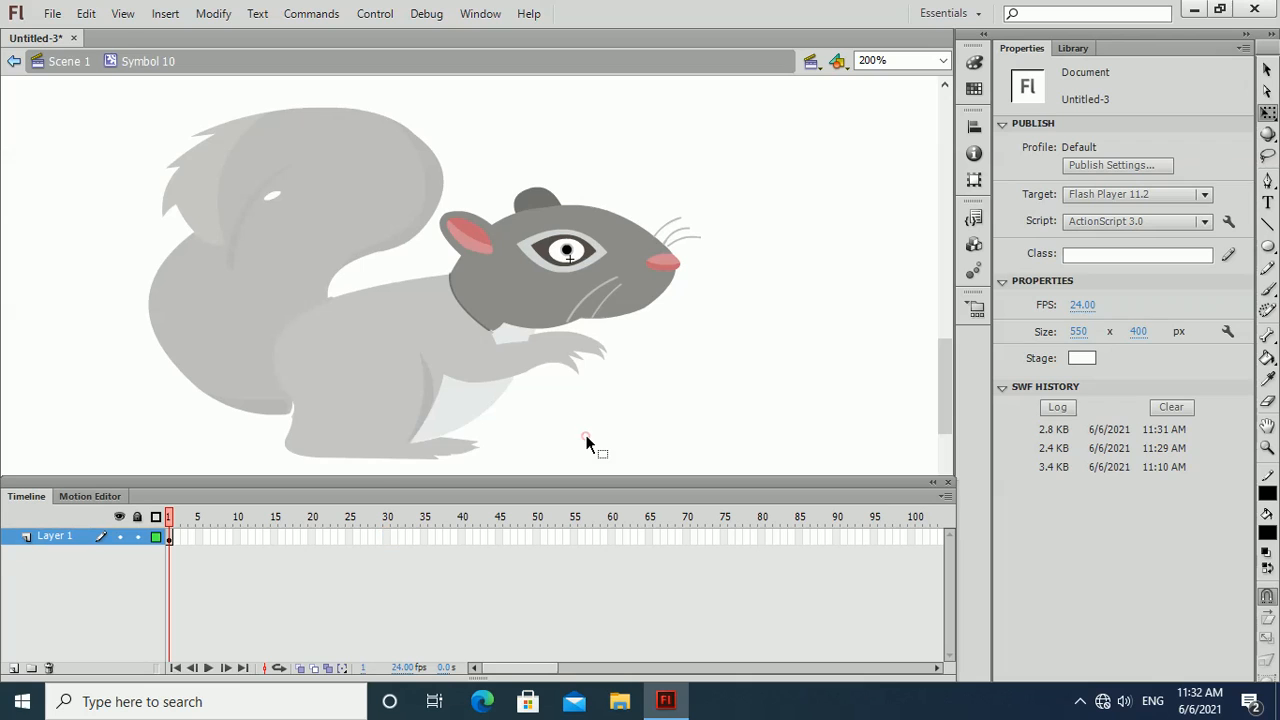
{"action": "double_click", "coordinate": [586, 437]}
Inside the head symbol, convert the pupil's outline shape to a Movie Clip symbol and return to the main scene
{"action": "double_click", "coordinate": [572, 253]}
{"action": "left_click", "coordinate": [569, 251]}
{"action": "right_click", "coordinate": [569, 253]}
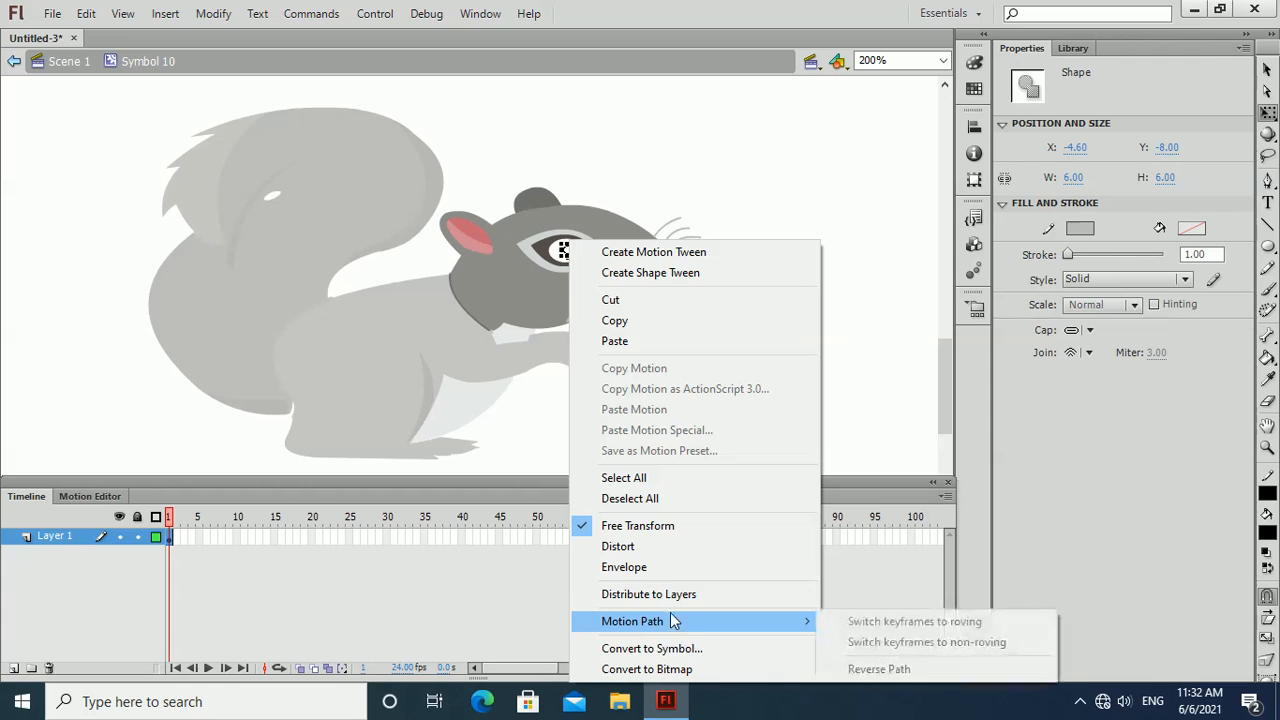
{"action": "left_click", "coordinate": [676, 641]}
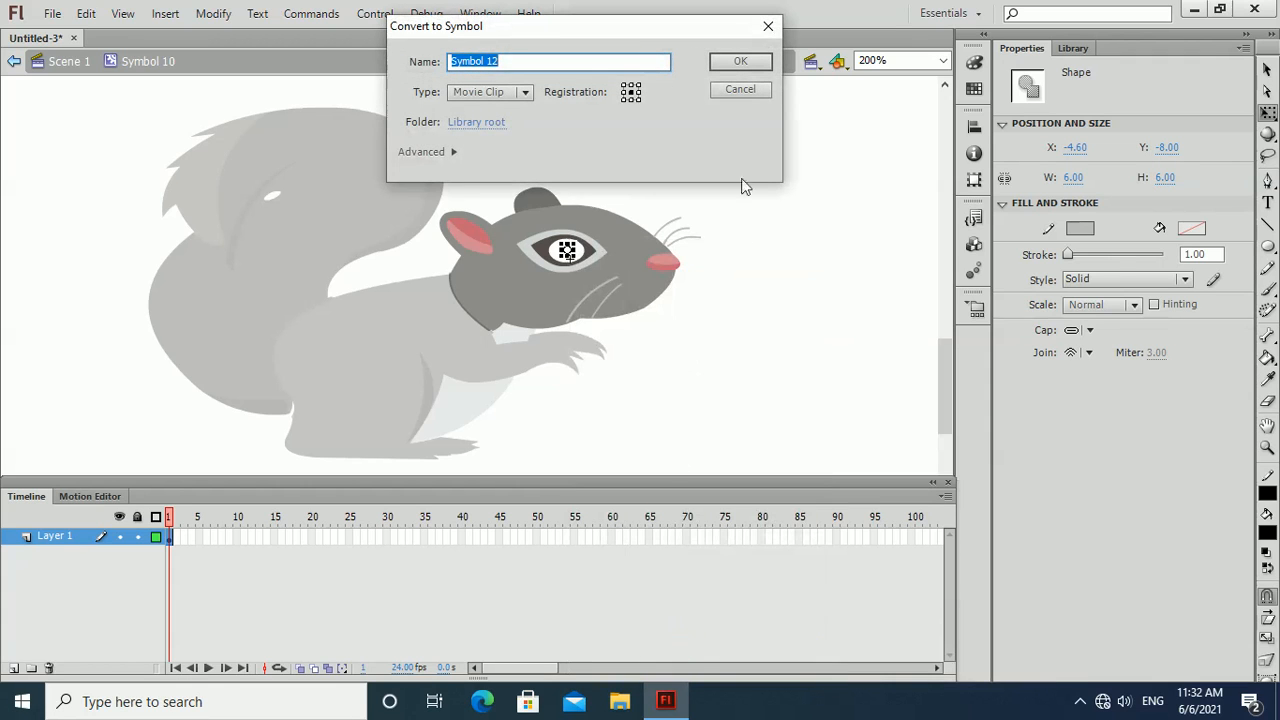
{"action": "left_click", "coordinate": [740, 62]}
{"action": "double_click", "coordinate": [737, 280]}
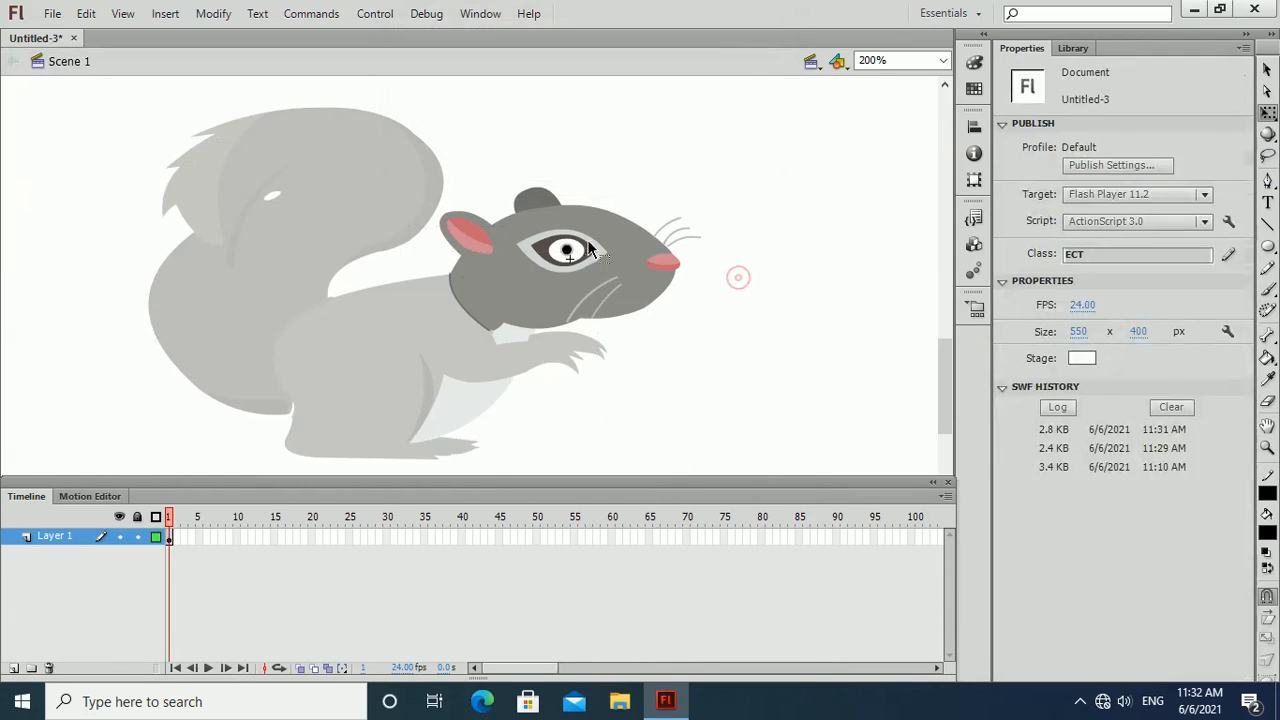
Reopen the head symbol, check the pupil symbol by toggling its layer's visibility, and return to the main scene
{"action": "left_click", "coordinate": [568, 250]}
{"action": "double_click", "coordinate": [568, 250]}
{"action": "left_click", "coordinate": [568, 250]}
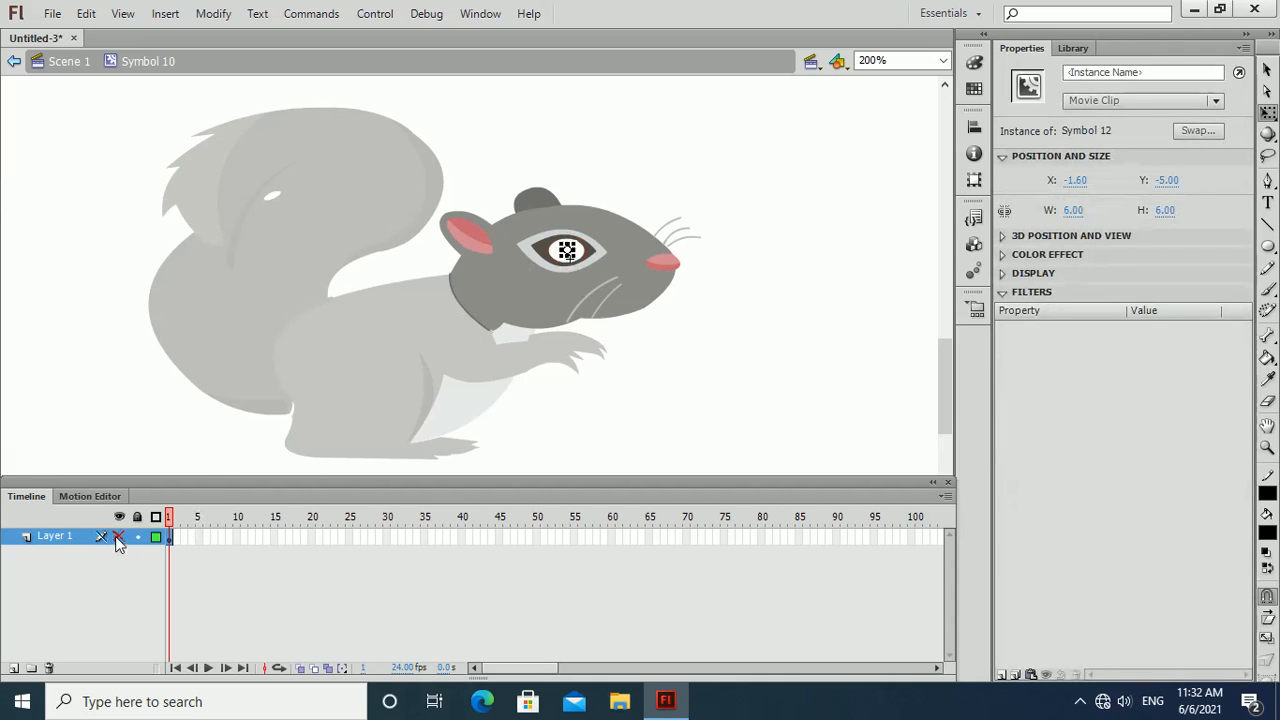
{"action": "left_click", "coordinate": [116, 538]}
{"action": "left_click", "coordinate": [116, 538]}
{"action": "left_click", "coordinate": [591, 270]}
{"action": "left_click", "coordinate": [745, 206]}
{"action": "left_click", "coordinate": [565, 253]}
{"action": "double_click", "coordinate": [889, 168]}
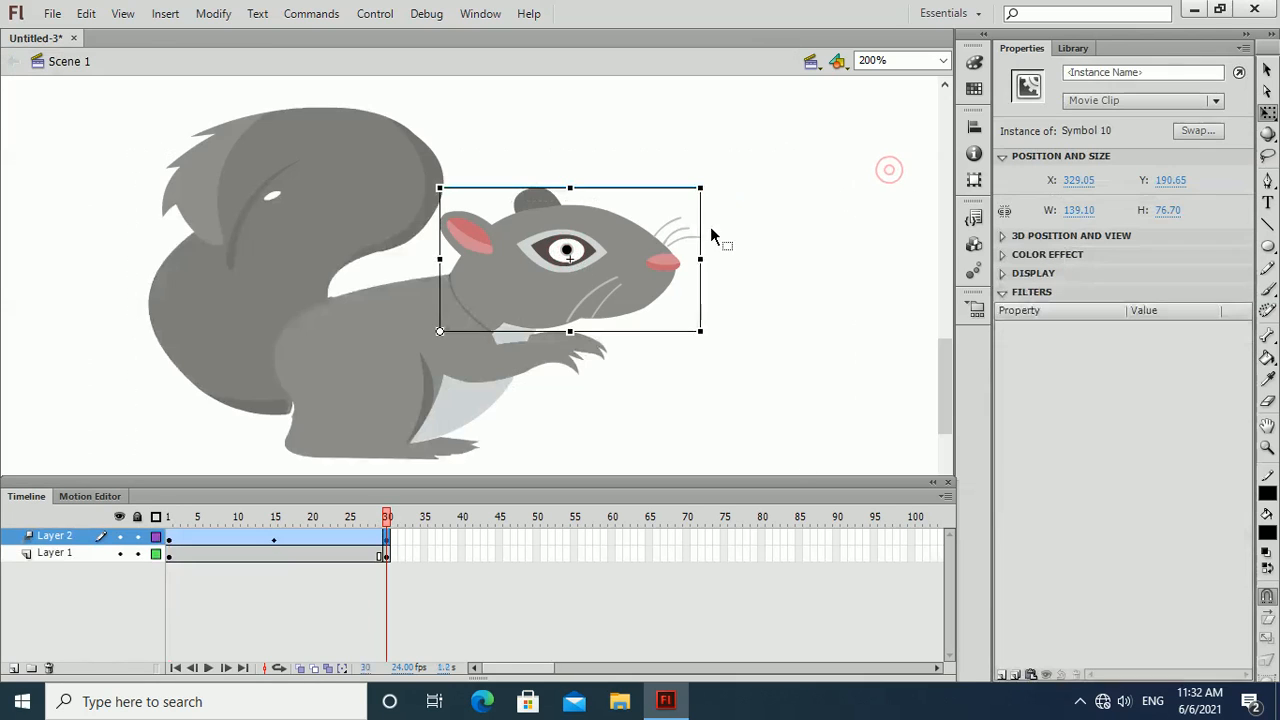
Open the head symbol once more to view the pupil instance, and return to the main scene at frame 30
{"action": "double_click", "coordinate": [565, 258]}
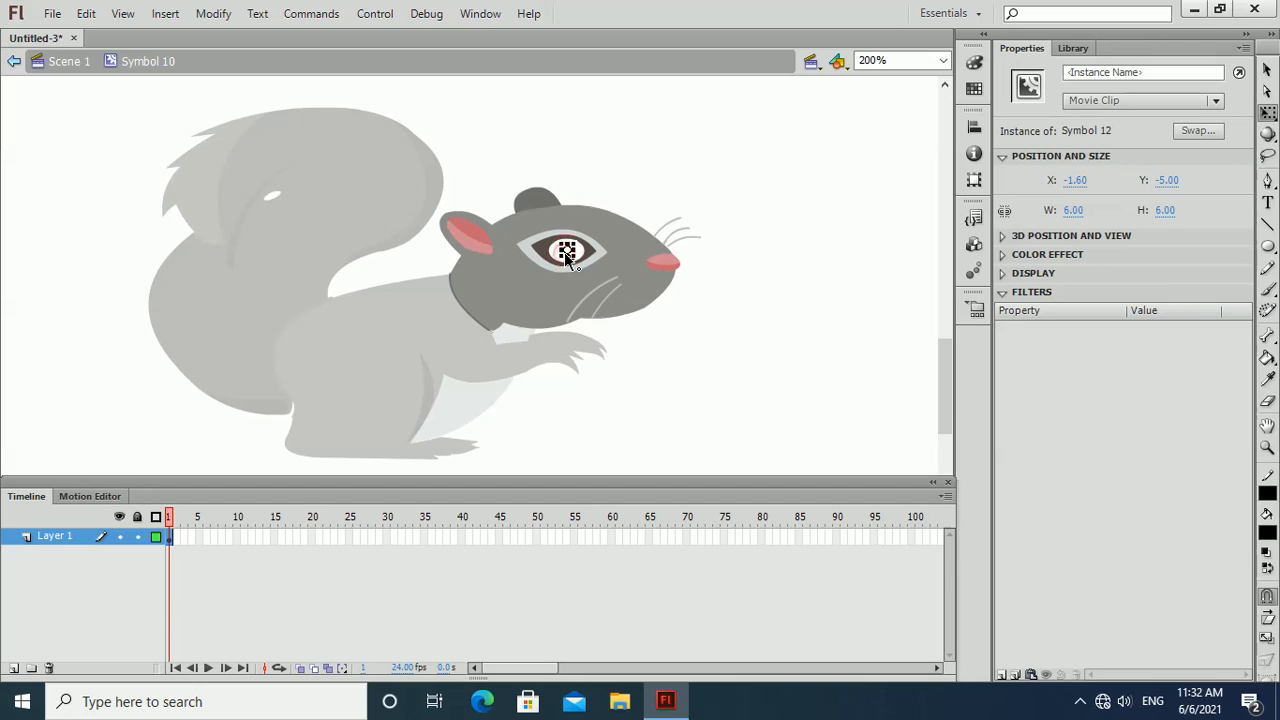
{"action": "double_click", "coordinate": [733, 225]}
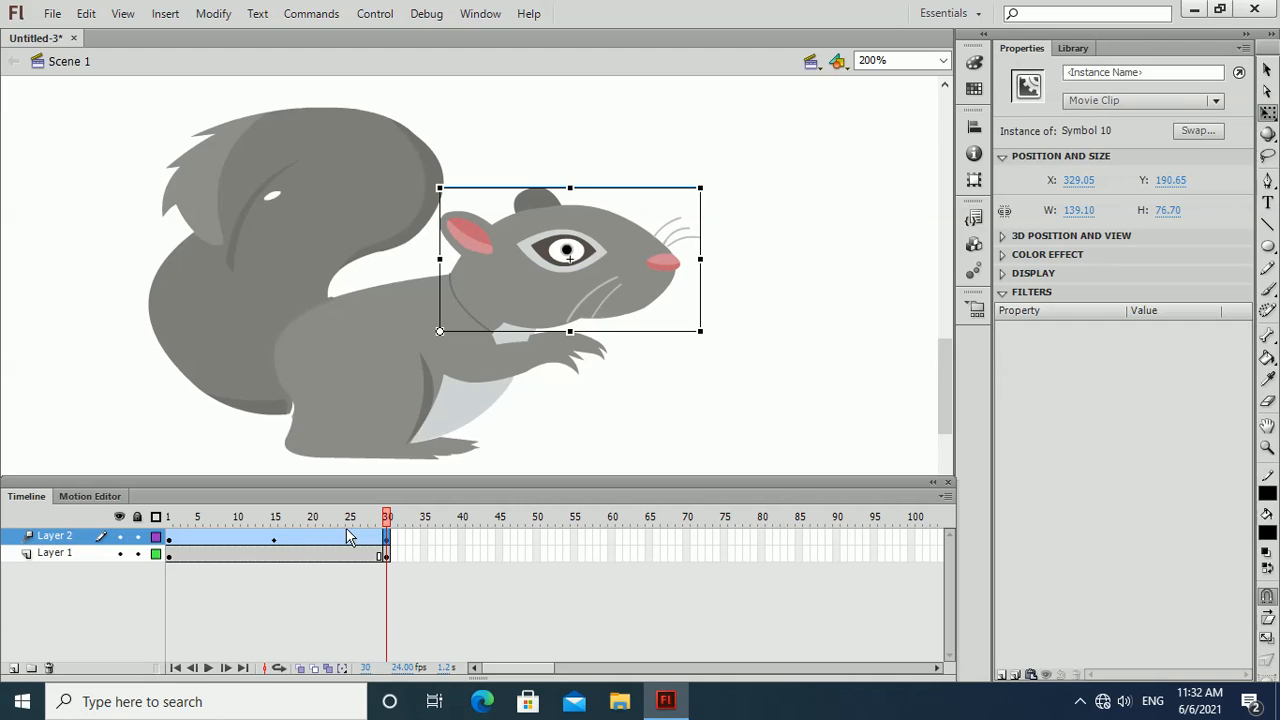
{"action": "mouse_move", "coordinate": [385, 524]}
{"action": "left_mouse_down"}
{"action": "mouse_move", "coordinate": [96, 470]}
{"action": "mouse_move", "coordinate": [226, 476]}
{"action": "mouse_move", "coordinate": [396, 513]}
{"action": "left_mouse_up"}
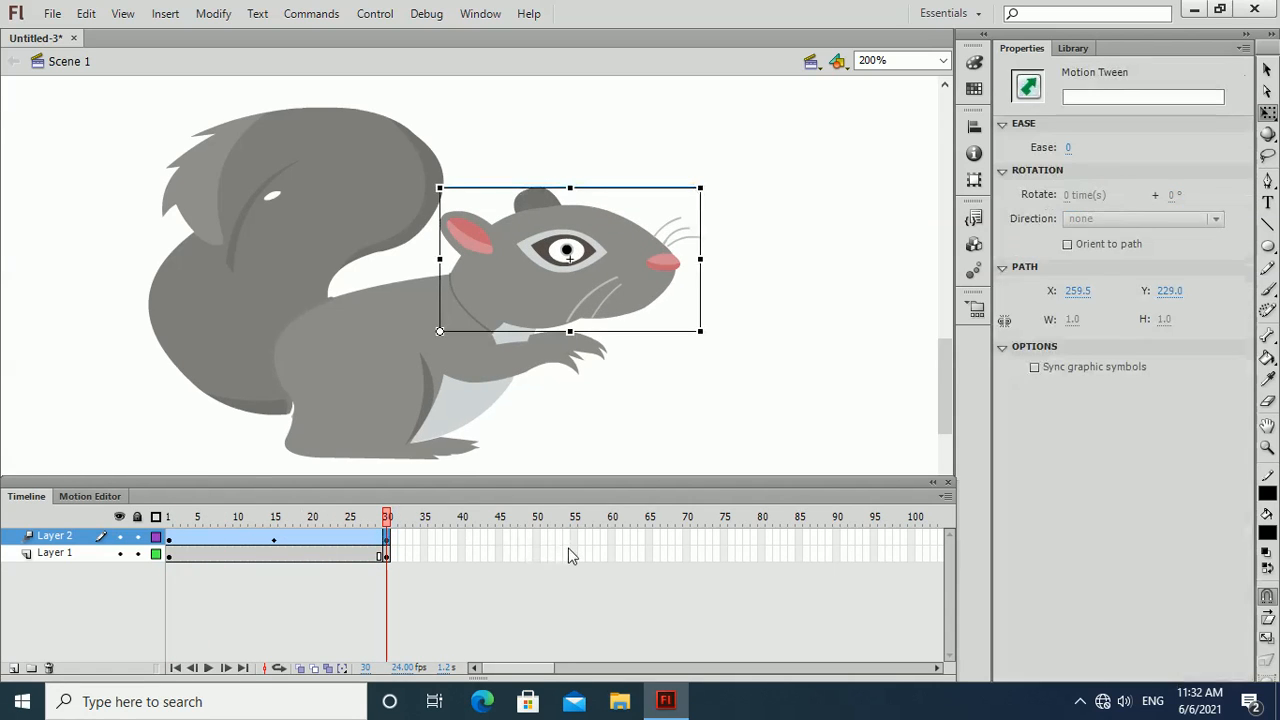
Open the squirrel's tail symbol for editing and insert a keyframe at frame 30
{"action": "double_click", "coordinate": [209, 271]}
{"action": "left_click", "coordinate": [211, 276]}
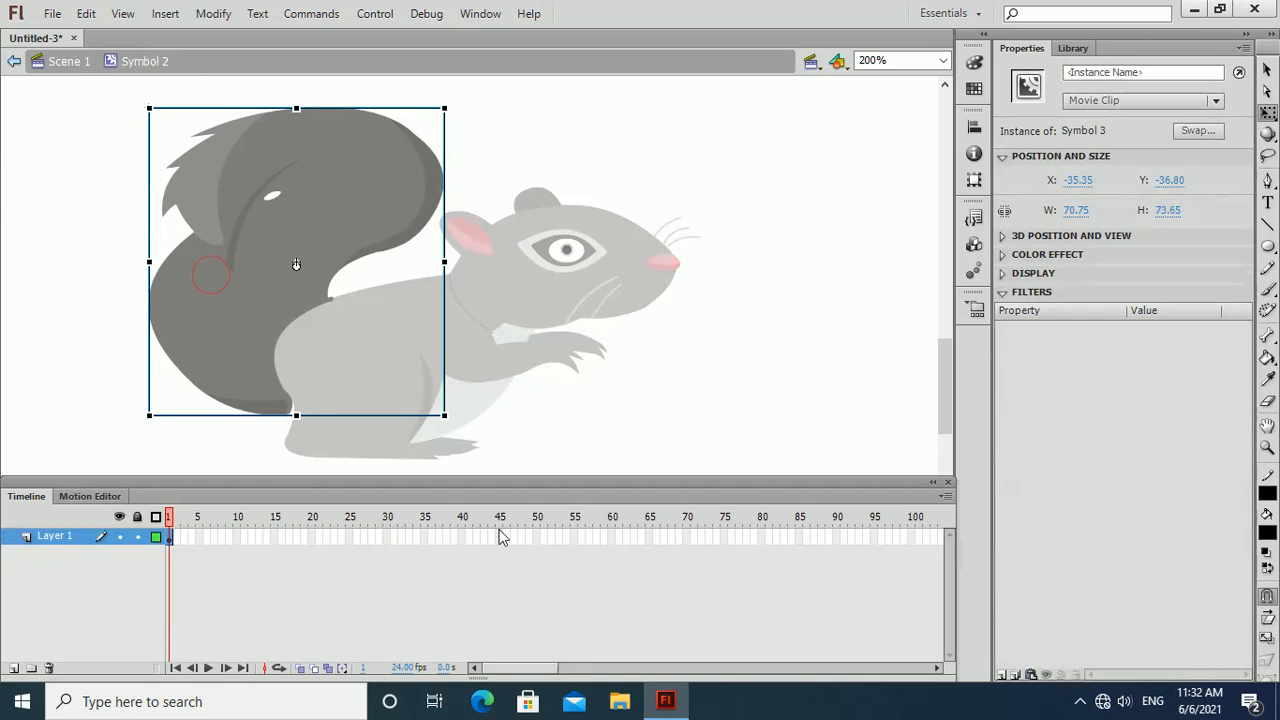
{"action": "left_click", "coordinate": [387, 540]}
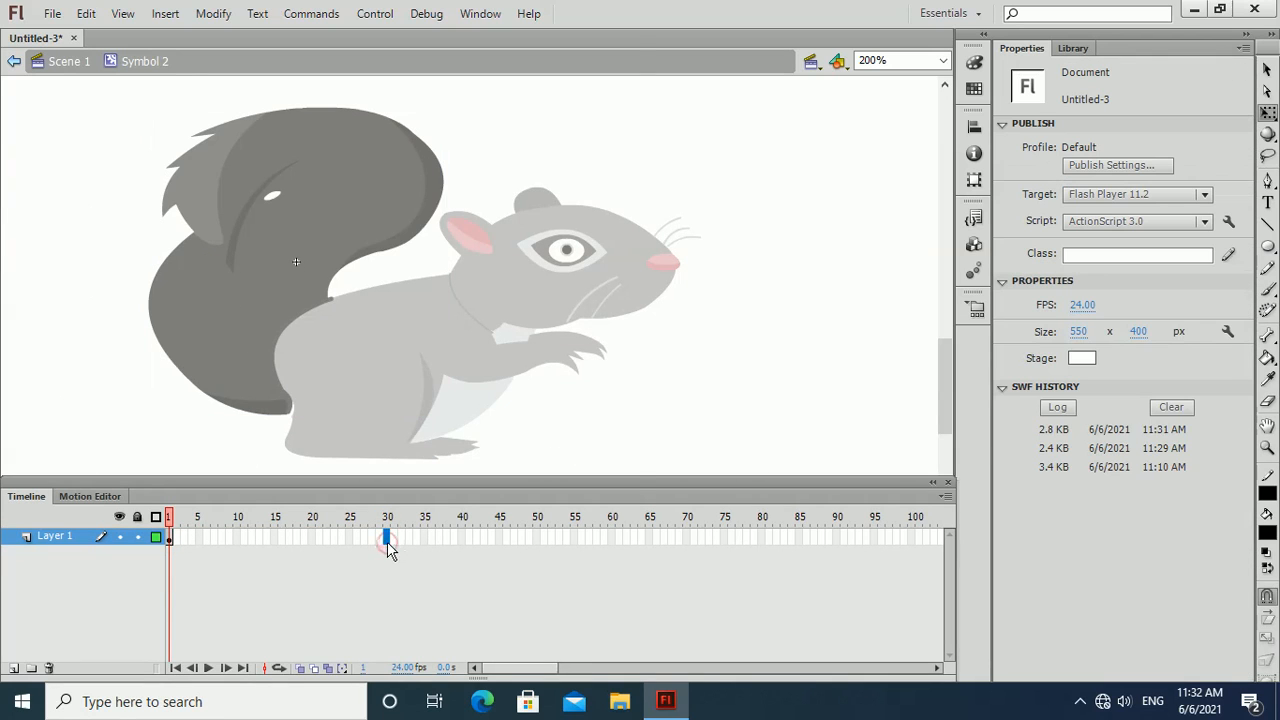
{"action": "right_click", "coordinate": [387, 540]}
{"action": "left_click", "coordinate": [516, 168]}
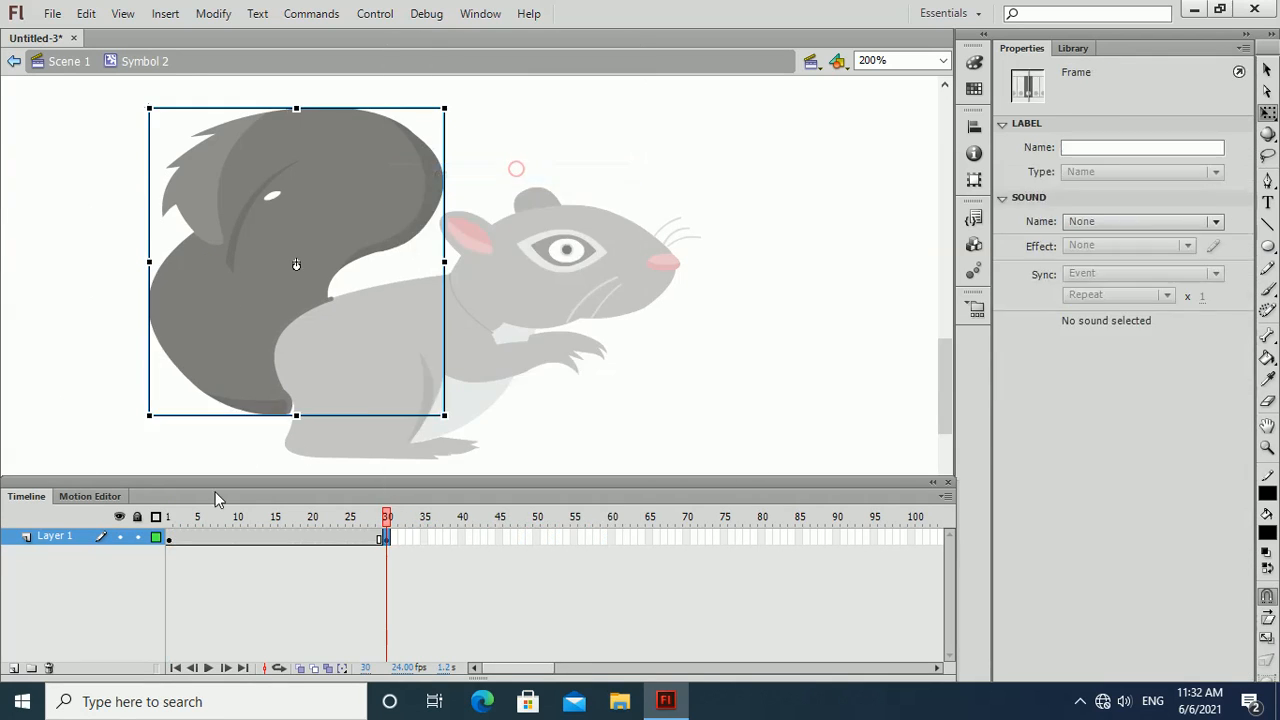
Create motion tweens on the tail's keyframes at frames 1 and 30
{"action": "left_click", "coordinate": [170, 539]}
{"action": "right_click", "coordinate": [170, 539]}
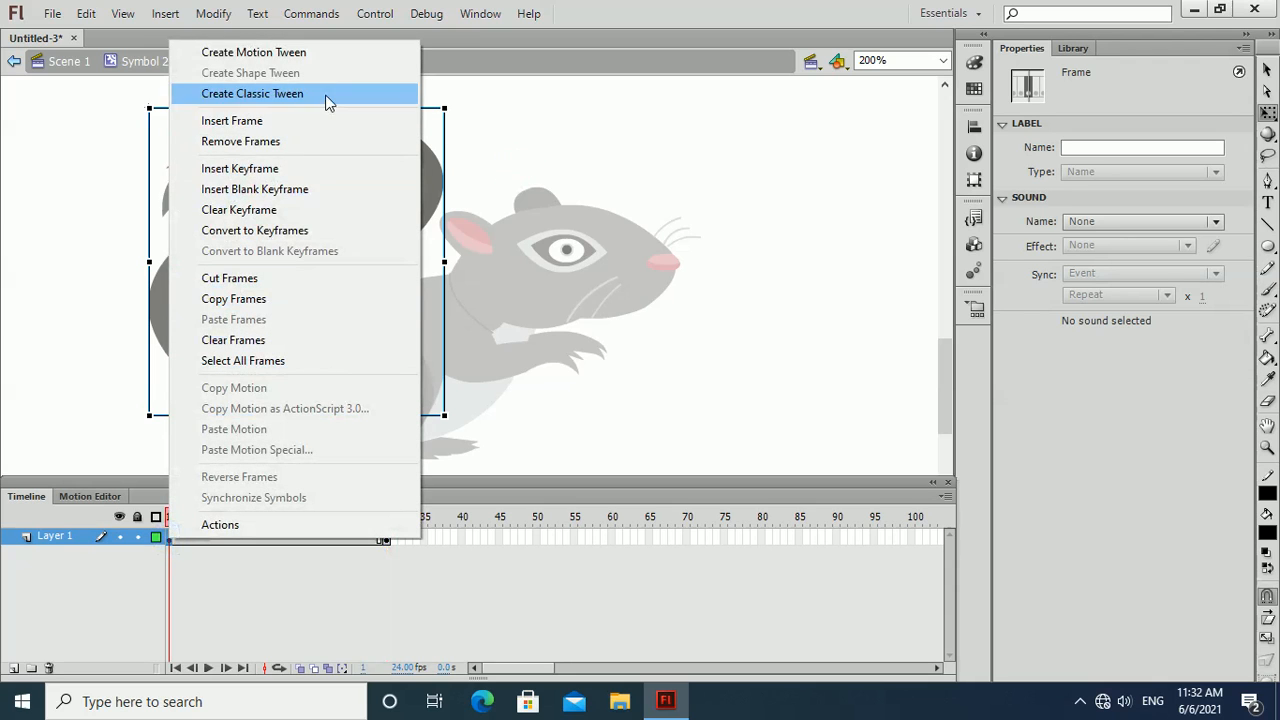
{"action": "left_click", "coordinate": [355, 50]}
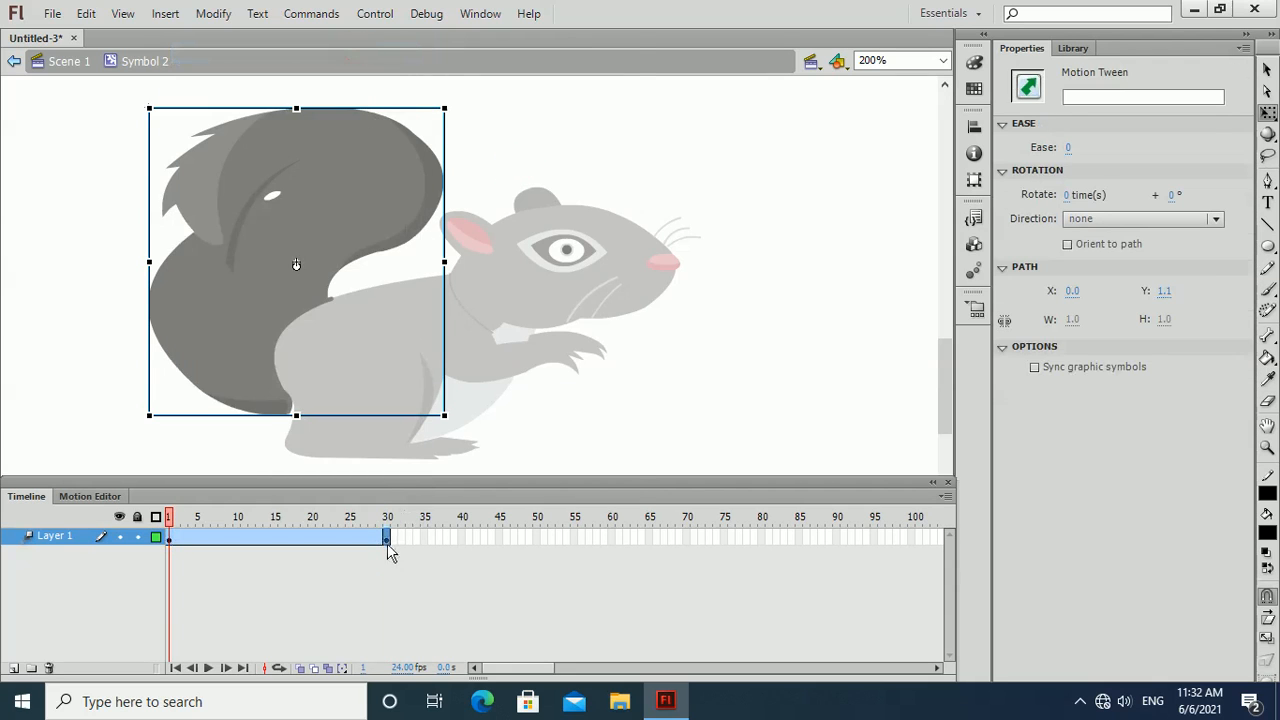
{"action": "right_click", "coordinate": [388, 546]}
{"action": "left_click", "coordinate": [454, 57]}
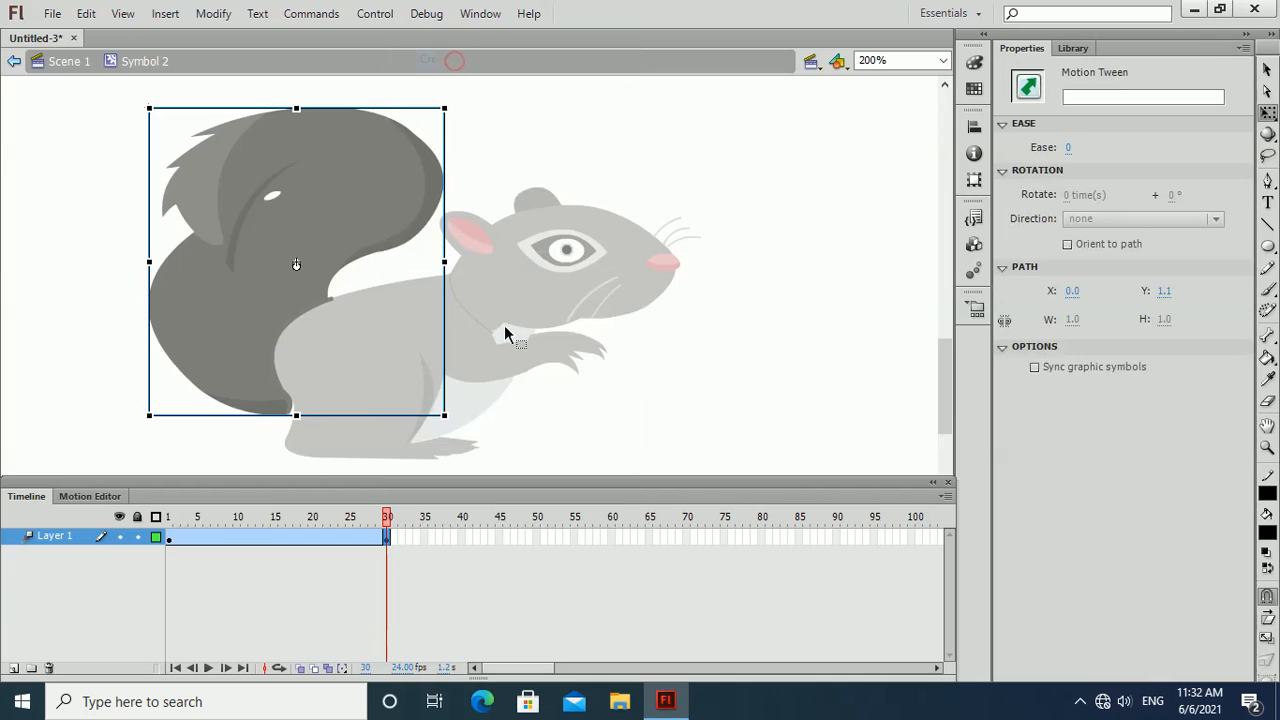
Insert a Position keyframe at frame 15 of the tail's motion tween
{"action": "right_click", "coordinate": [274, 540]}
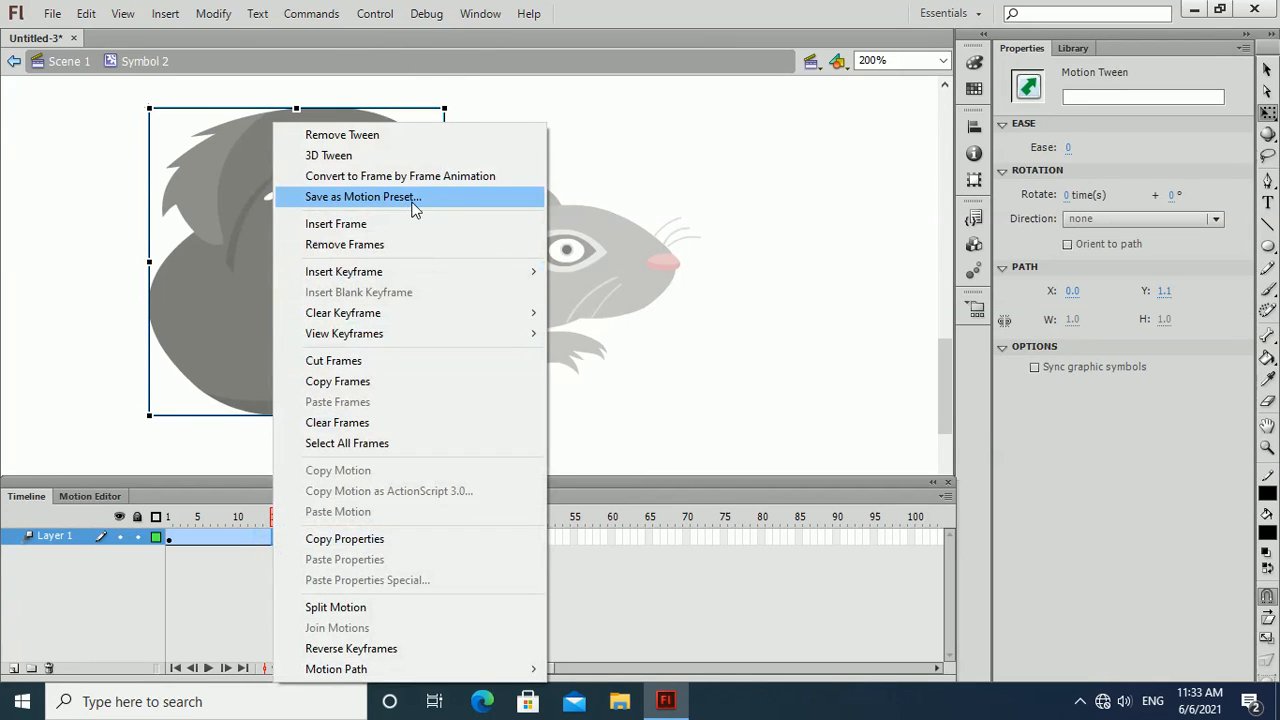
{"action": "mouse_move", "coordinate": [401, 267]}
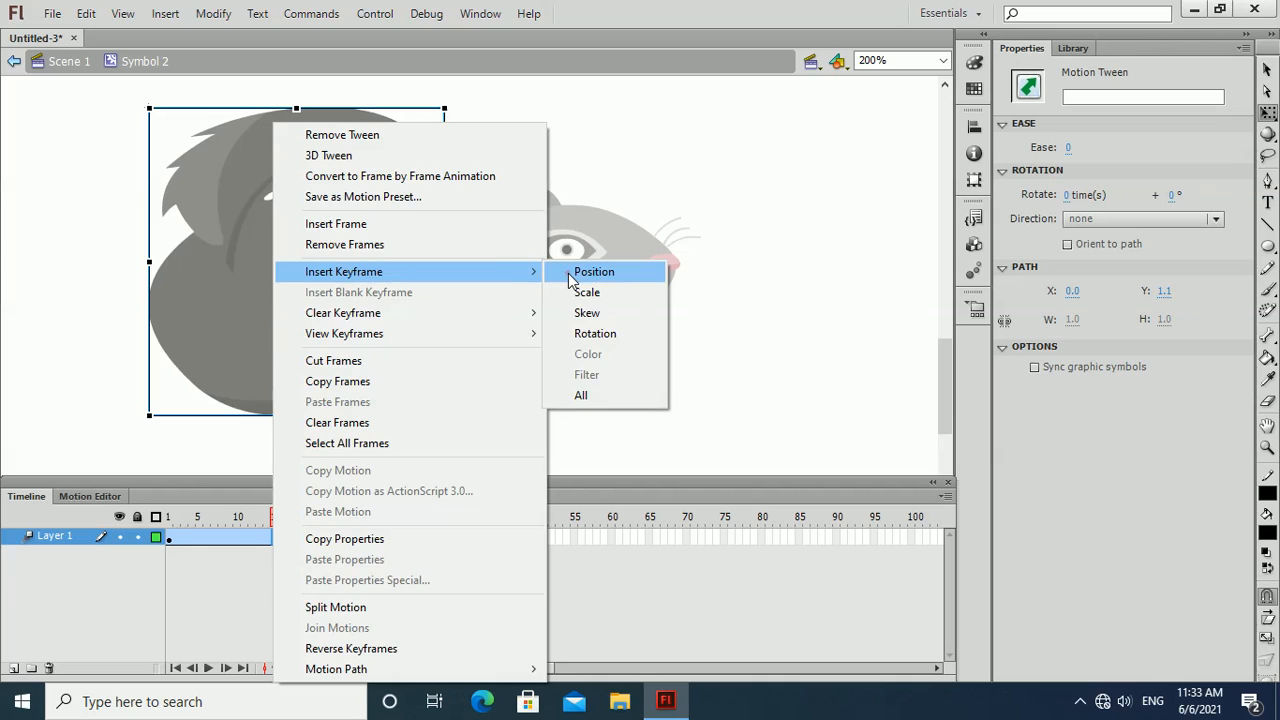
{"action": "left_click", "coordinate": [594, 272]}
At frame 15, set the tail's pivot at the middle of its lower edge and rotate the tail backward, away from the body
{"action": "left_click", "coordinate": [296, 310]}
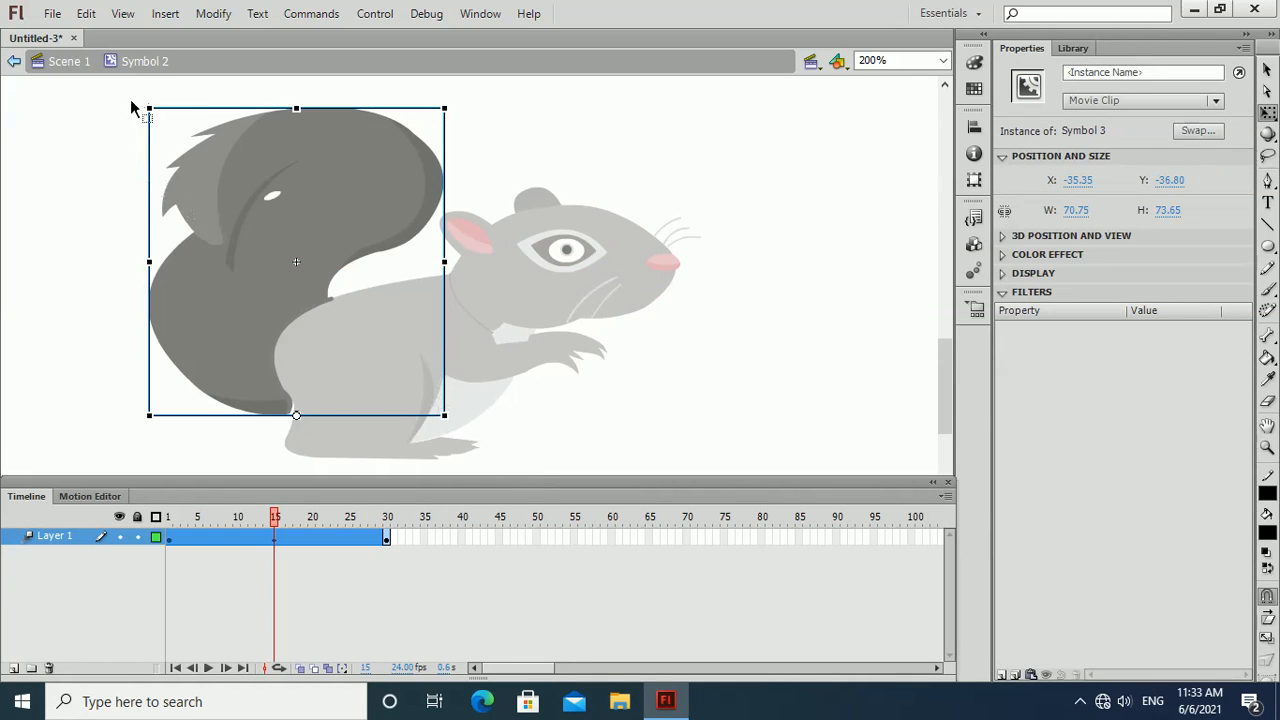
{"action": "left_click_drag", "start_coordinate": [148, 97], "coordinate": [54, 130]}
{"action": "left_click_drag", "start_coordinate": [278, 530], "coordinate": [273, 459]}
{"action": "left_click", "coordinate": [248, 394]}
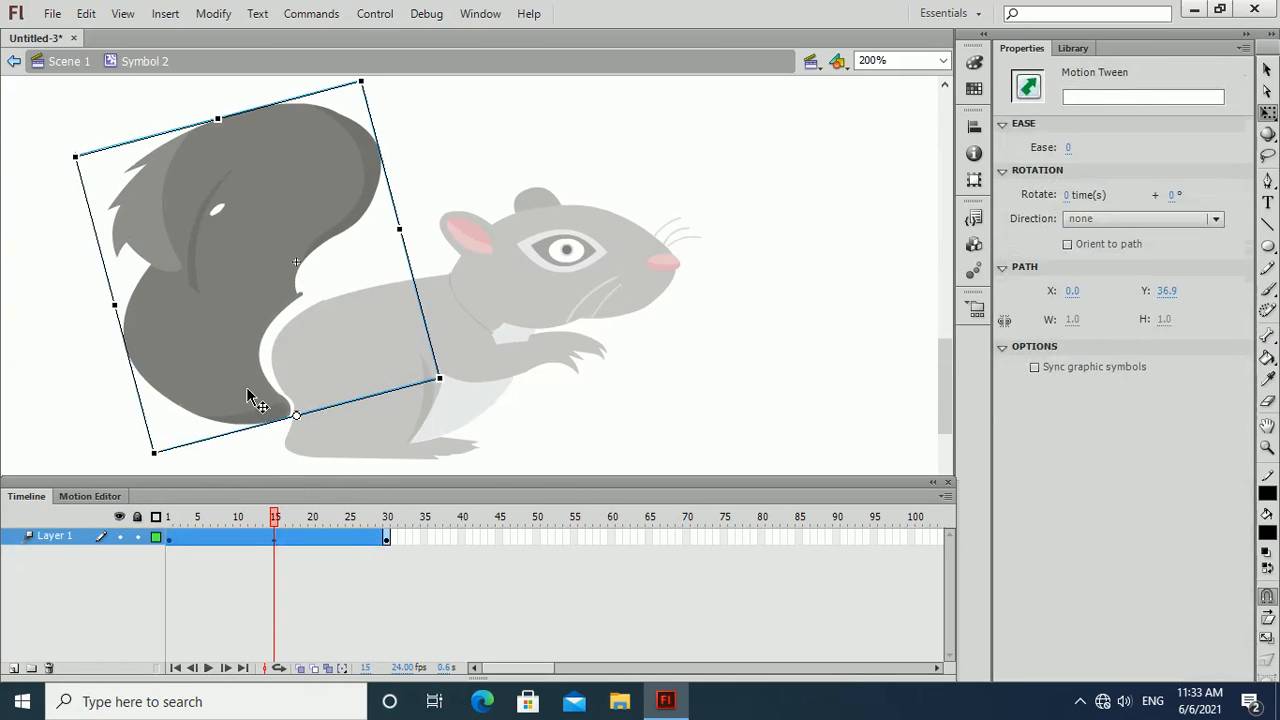
{"action": "left_click", "coordinate": [251, 394]}
Play the tail's tween from frame 1, go to frame 30 and return to the main scene
{"action": "left_click_drag", "start_coordinate": [272, 516], "coordinate": [98, 492]}
{"action": "key", "text": "Return"}
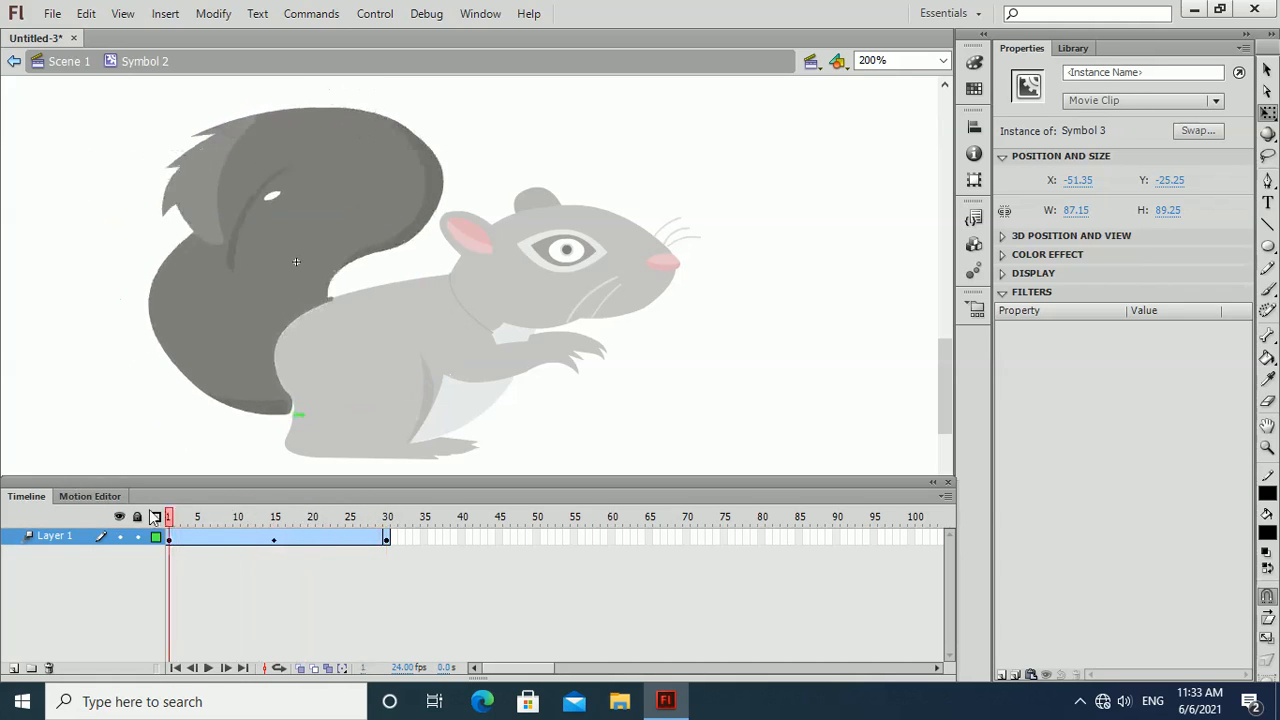
{"action": "left_click", "coordinate": [386, 537]}
{"action": "double_click", "coordinate": [651, 374]}
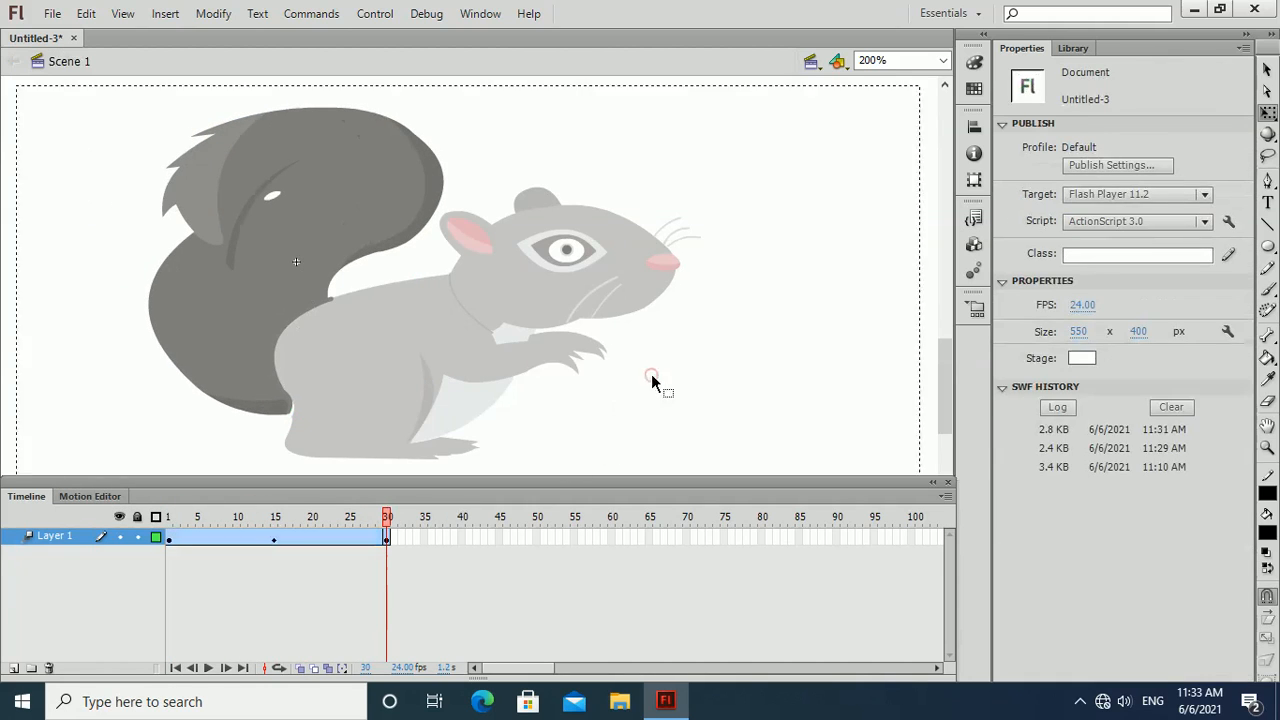
Test the squirrel movie in a maximized preview window and close the preview
{"action": "key", "text": "ctrl+Return"}
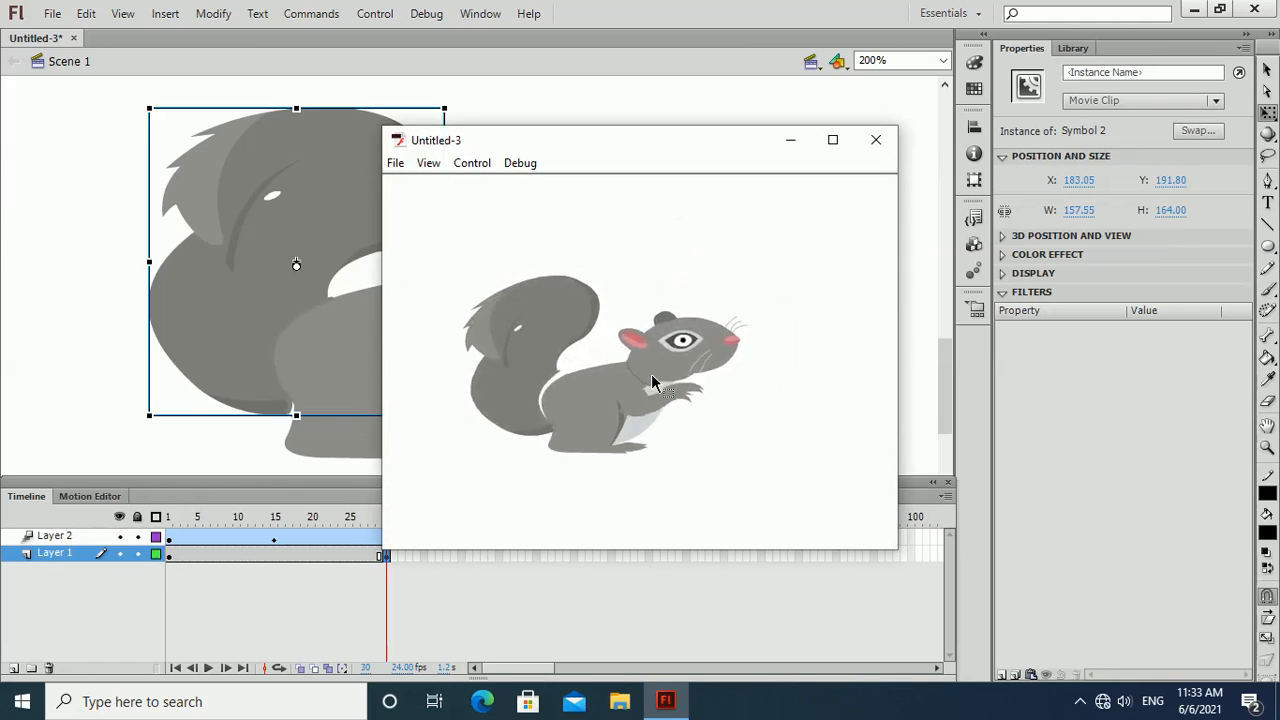
{"action": "left_click", "coordinate": [833, 143]}
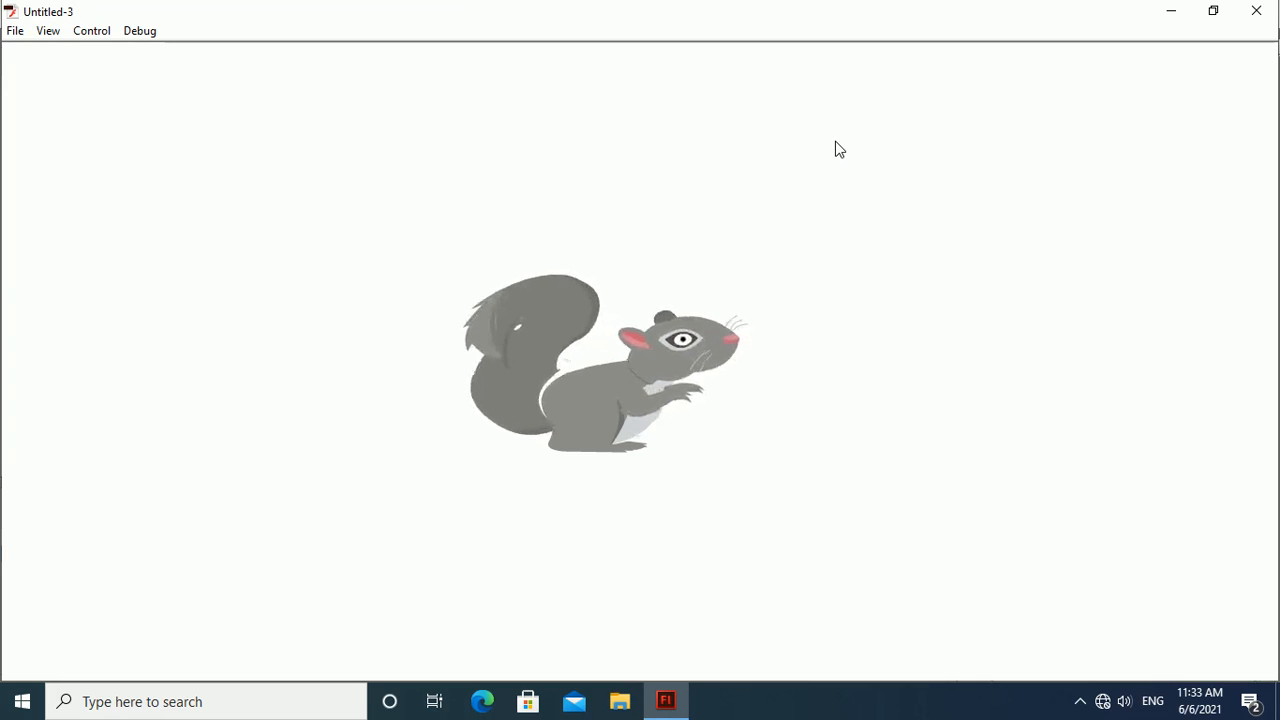
{"action": "left_click", "coordinate": [1261, 13]}
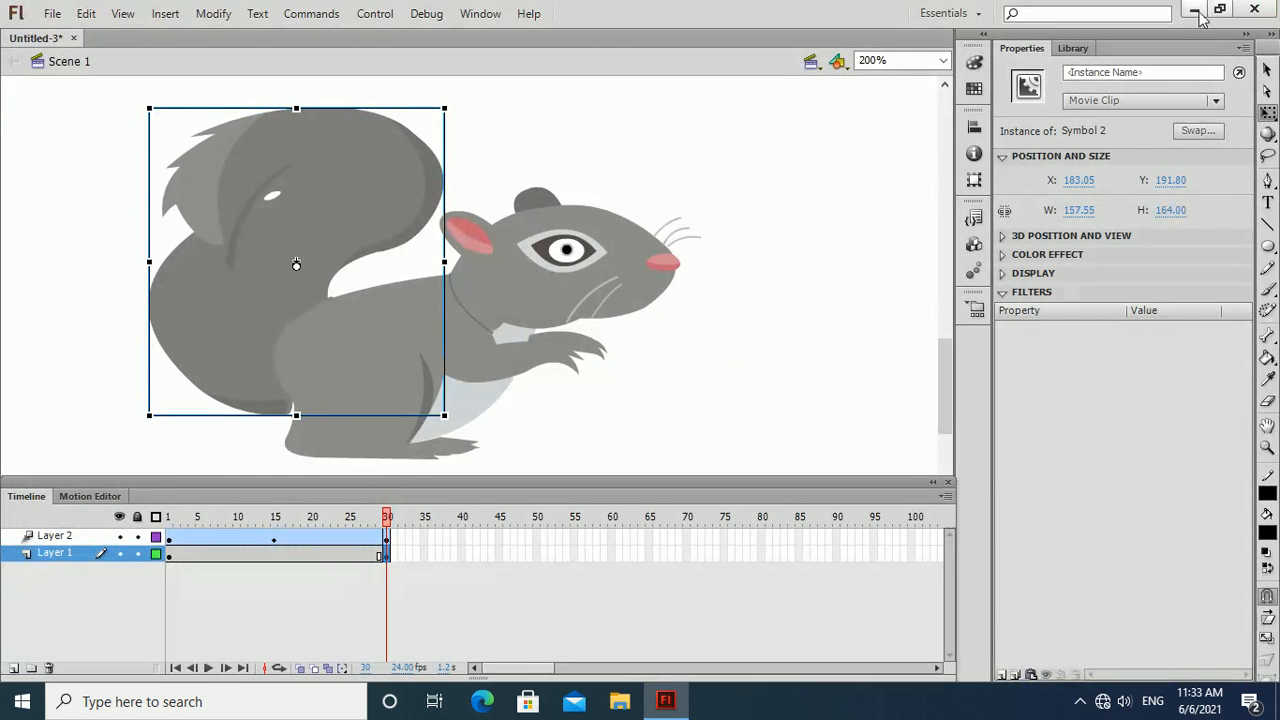
Switch to File Explorer and open the workfile folder on Local Disk (D:)
{"action": "left_click", "coordinate": [1196, 11]}
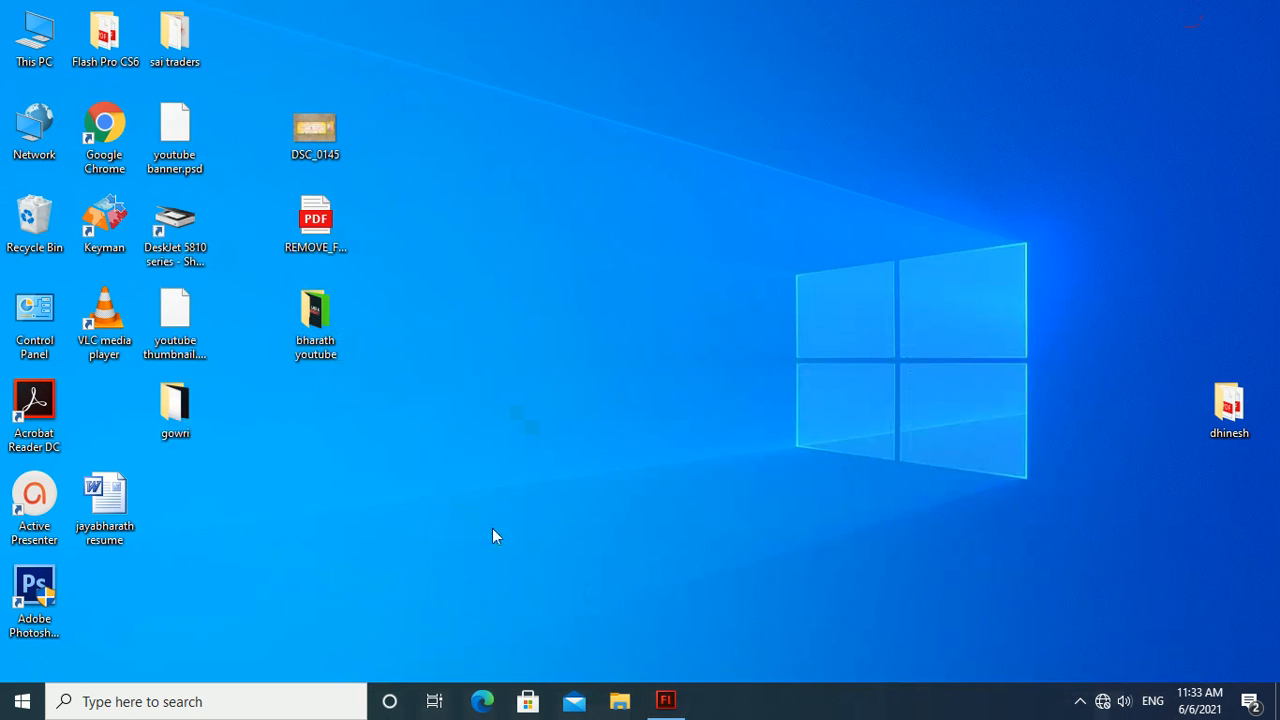
{"action": "double_click", "coordinate": [38, 62]}
{"action": "double_click", "coordinate": [496, 362]}
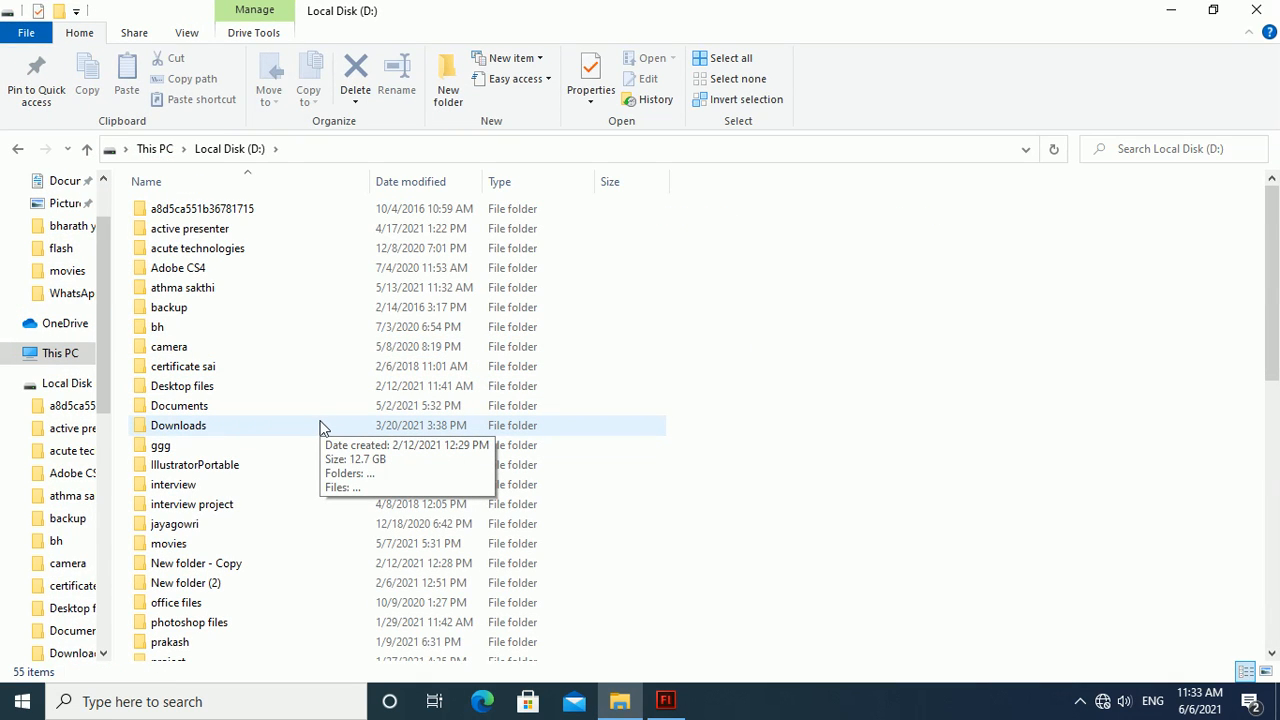
{"action": "scroll", "coordinate": [254, 465], "scroll_direction": "down", "scroll_amount": 4}
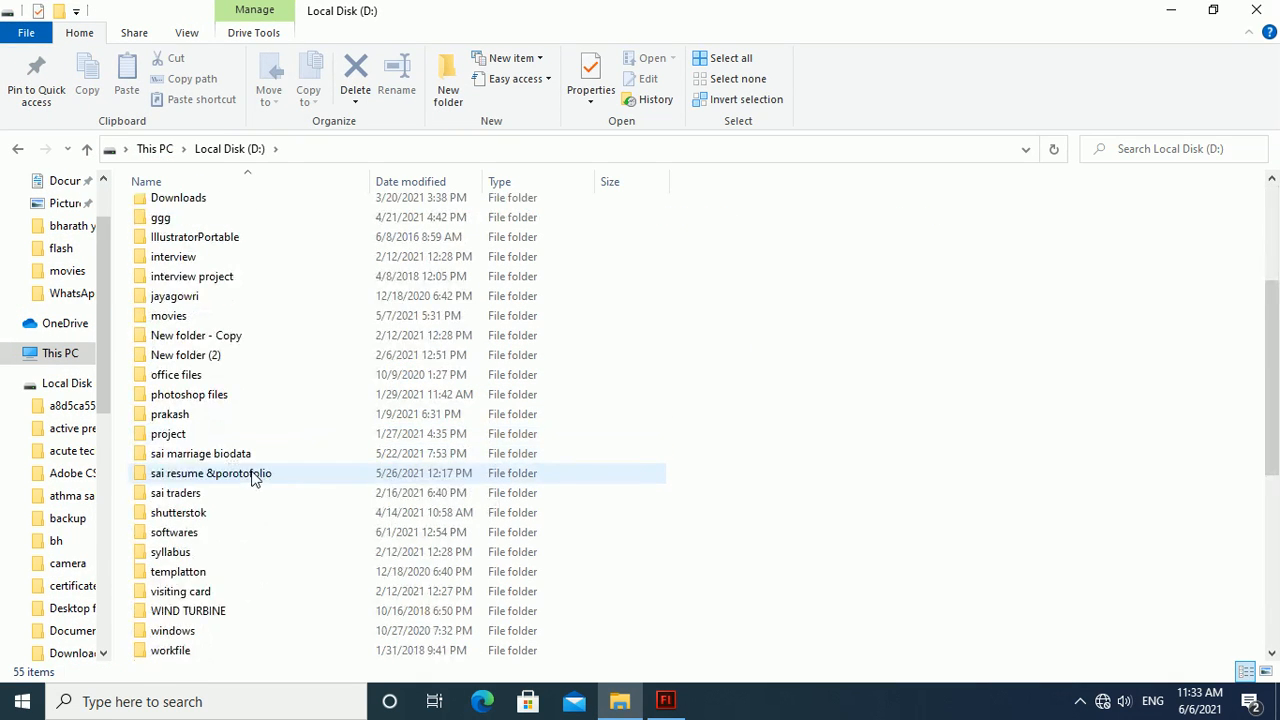
{"action": "double_click", "coordinate": [170, 651]}
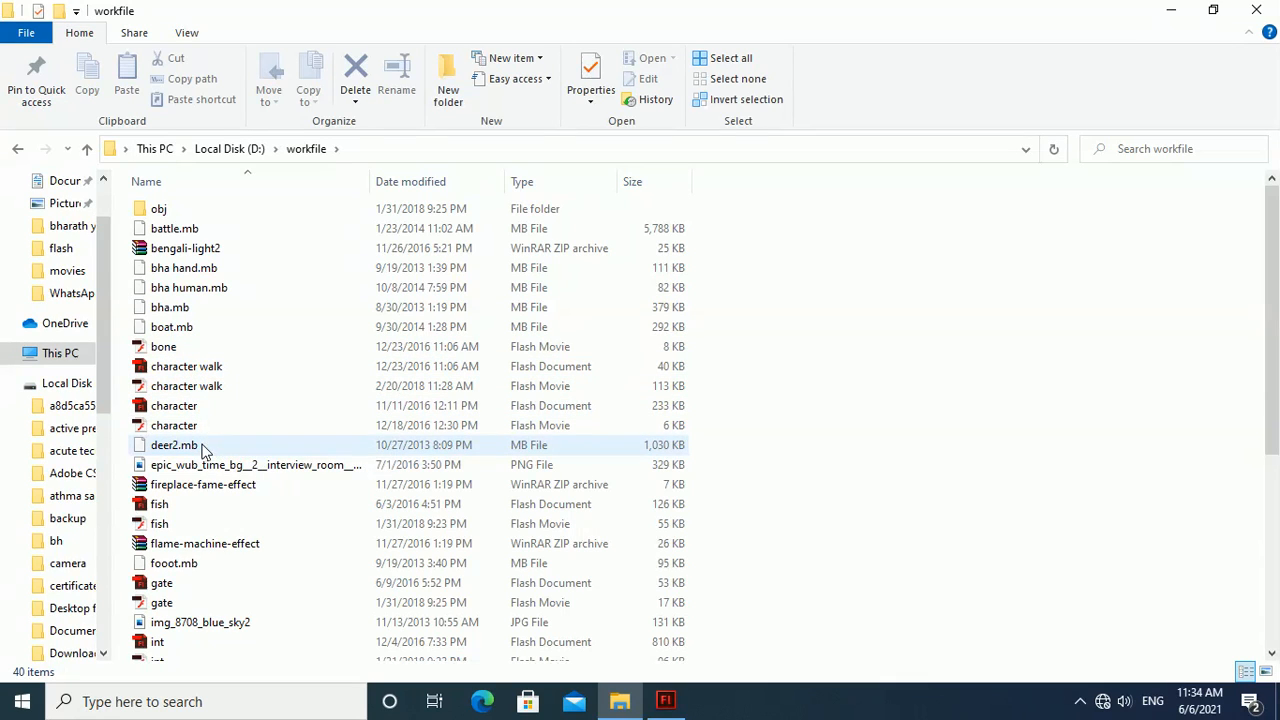
Play the gate Flash movie and the int Flash movie, the latter in a maximized window, closing each one after viewing
{"action": "left_click", "coordinate": [165, 603]}
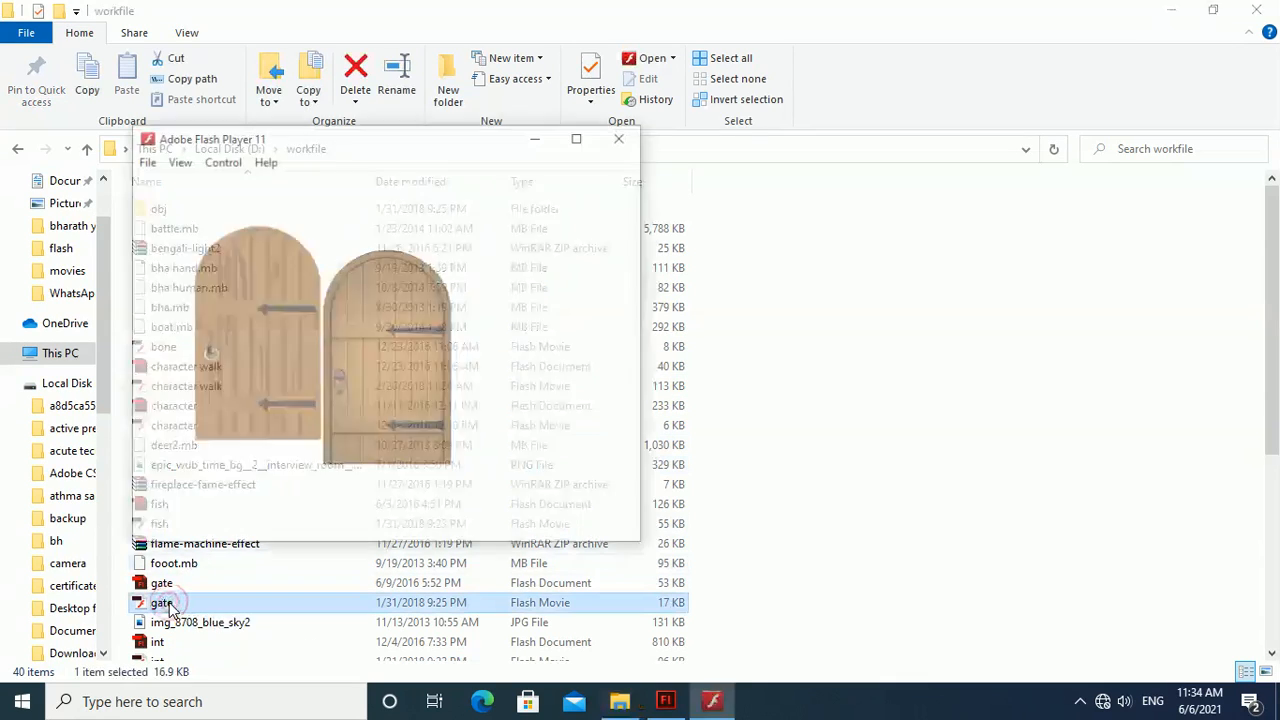
{"action": "left_click", "coordinate": [624, 139]}
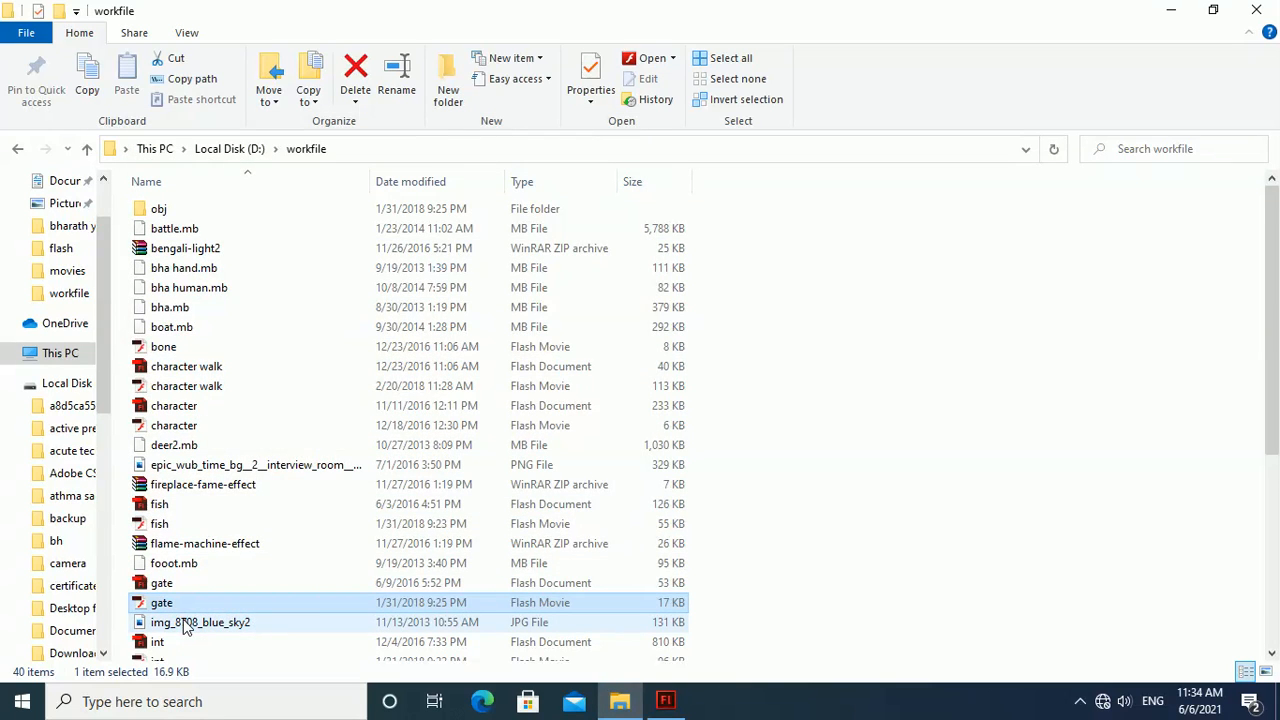
{"action": "scroll", "coordinate": [183, 627], "scroll_direction": "down", "scroll_amount": 1}
{"action": "left_click", "coordinate": [160, 611]}
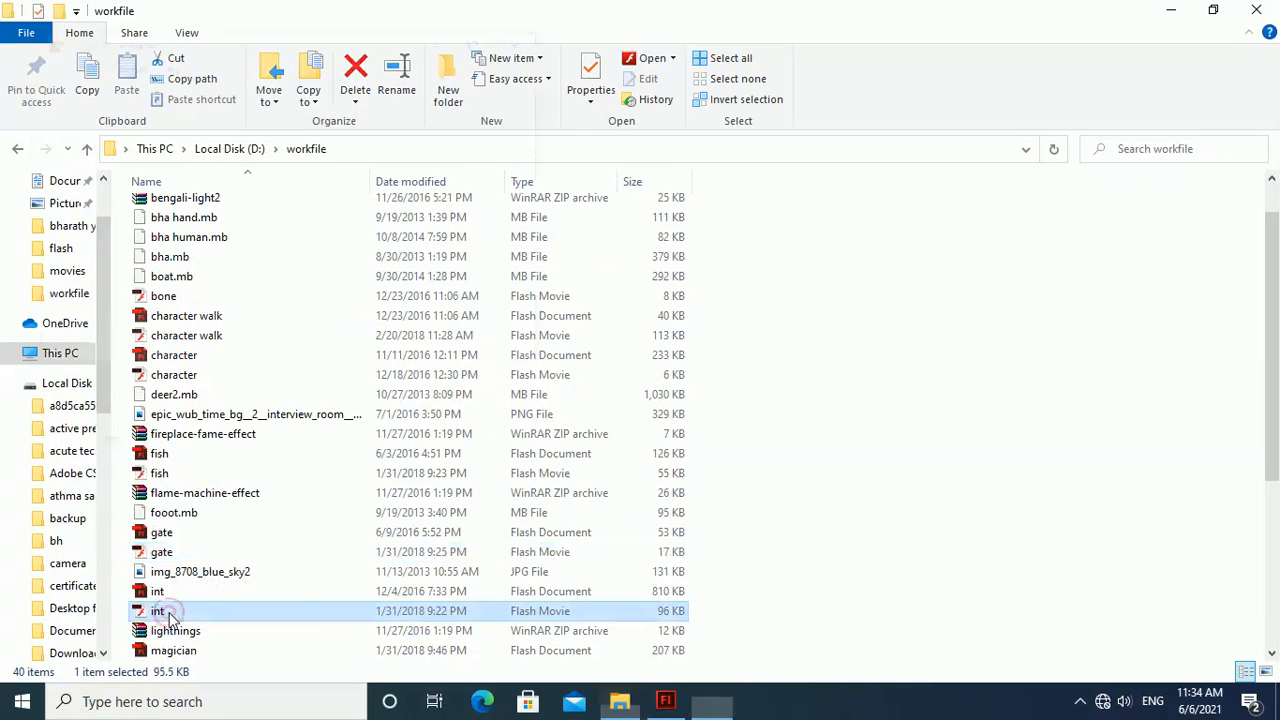
{"action": "double_click", "coordinate": [168, 613]}
{"action": "left_click", "coordinate": [494, 40]}
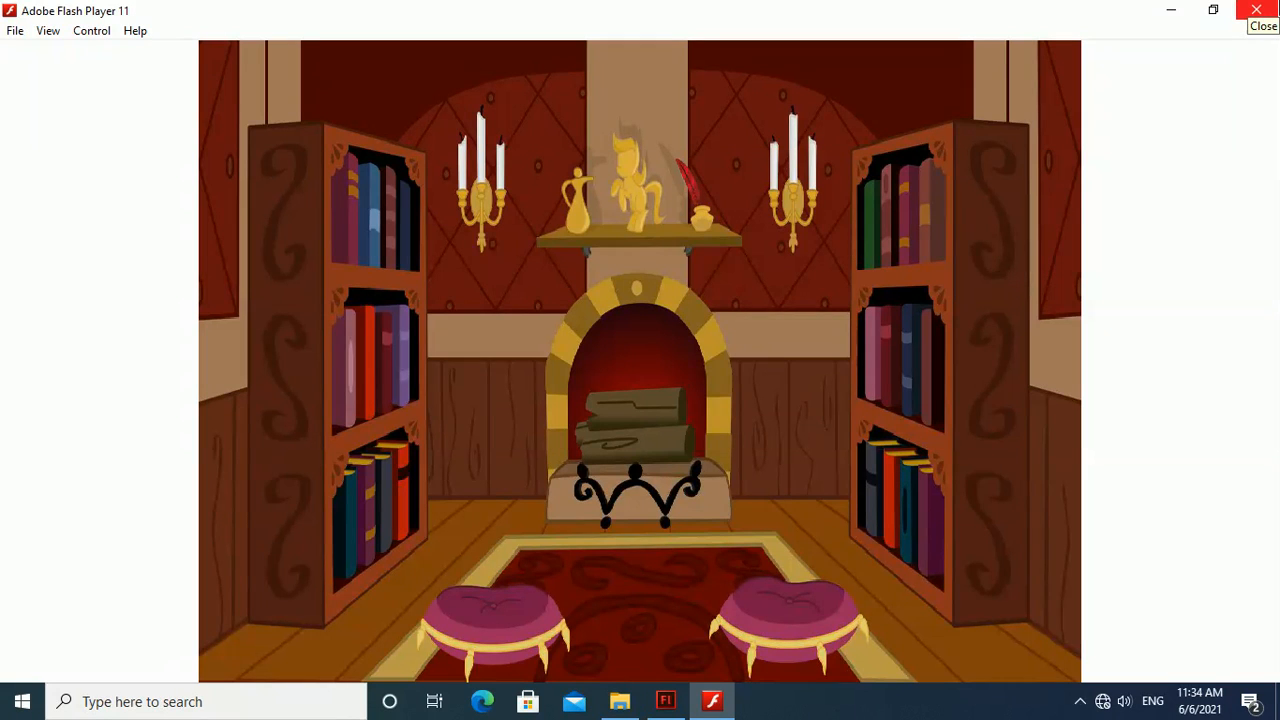
{"action": "left_click", "coordinate": [1256, 10]}
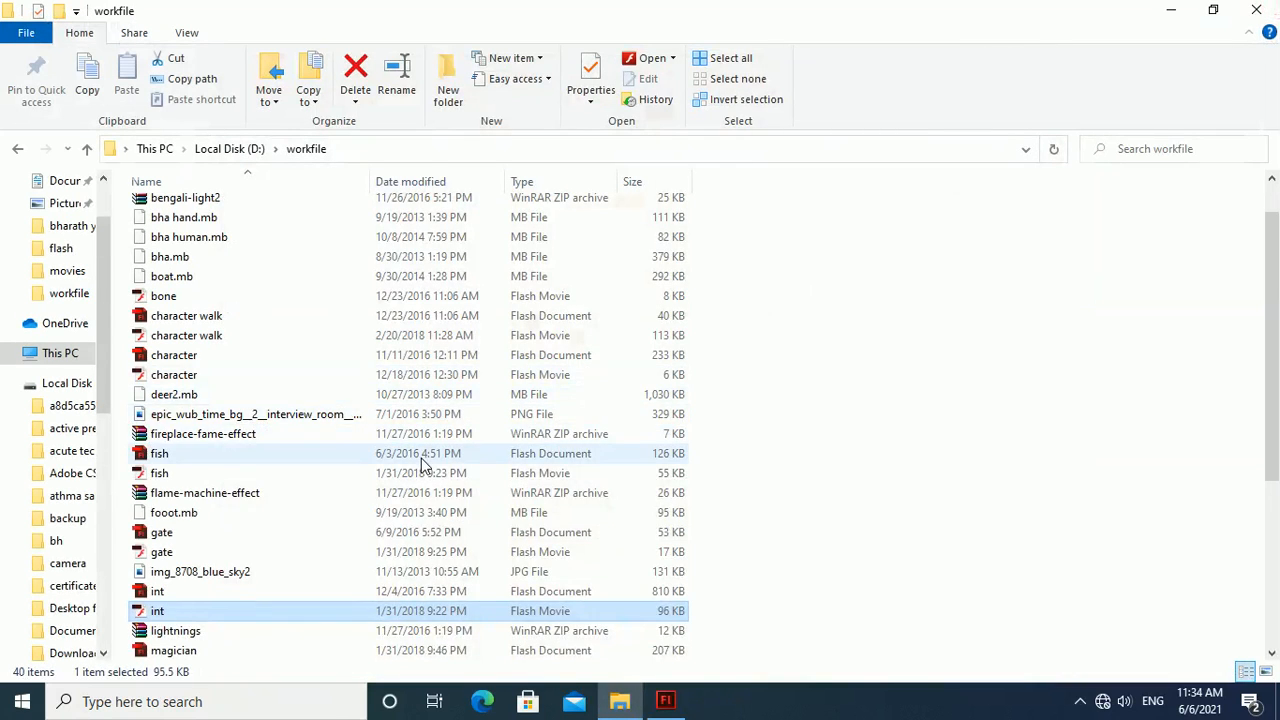
Play the int Flash movie again in its normal-sized player window and close it
{"action": "scroll", "coordinate": [421, 460], "scroll_direction": "up", "scroll_amount": 1}
{"action": "scroll", "coordinate": [421, 467], "scroll_direction": "down", "scroll_amount": 1}
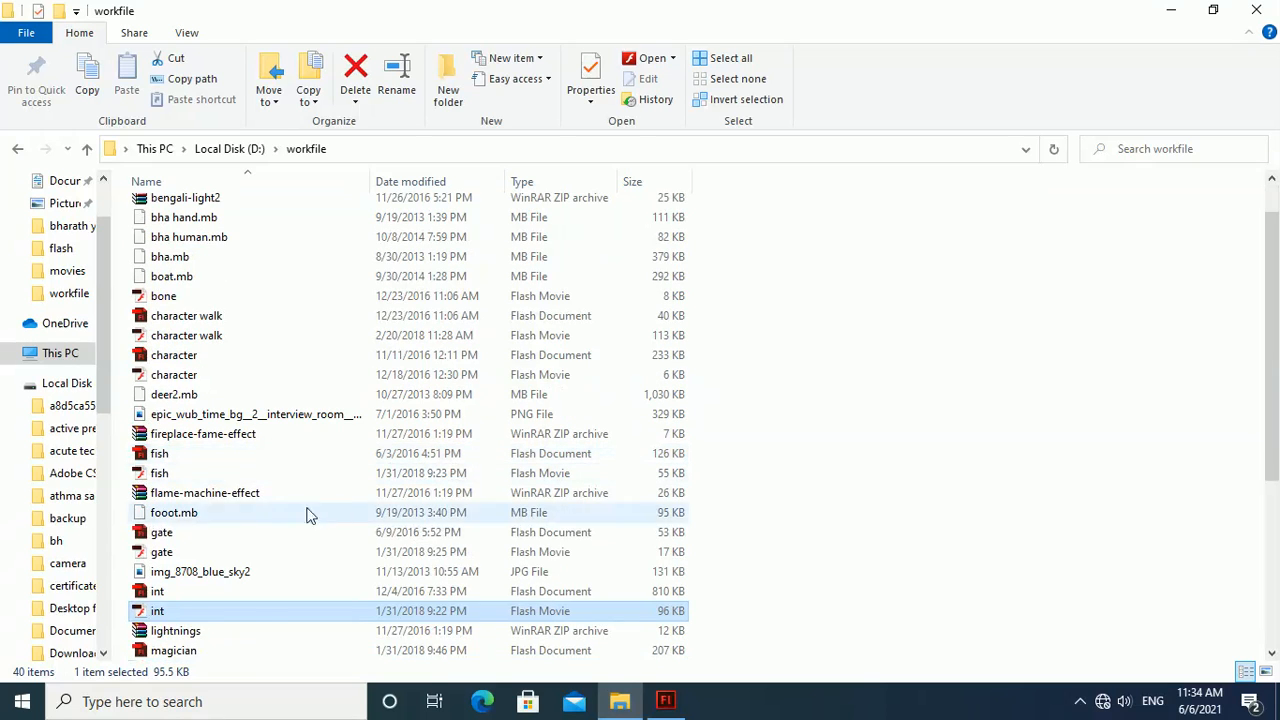
{"action": "double_click", "coordinate": [249, 614]}
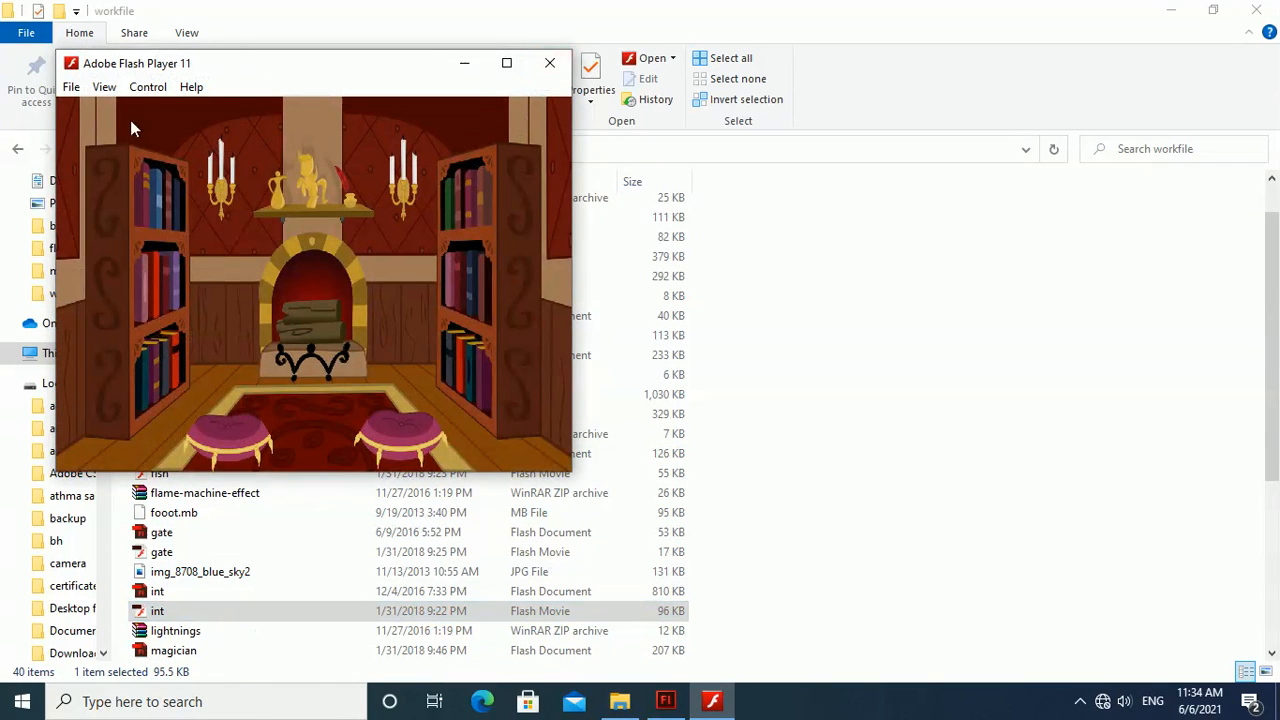
{"action": "left_click", "coordinate": [147, 87]}
{"action": "mouse_move", "coordinate": [191, 87]}
{"action": "left_click", "coordinate": [549, 64]}
{"action": "left_click", "coordinate": [550, 64]}
Replay the gate Flash movie from the workfile folder and close the player
{"action": "scroll", "coordinate": [195, 437], "scroll_direction": "up", "scroll_amount": 1}
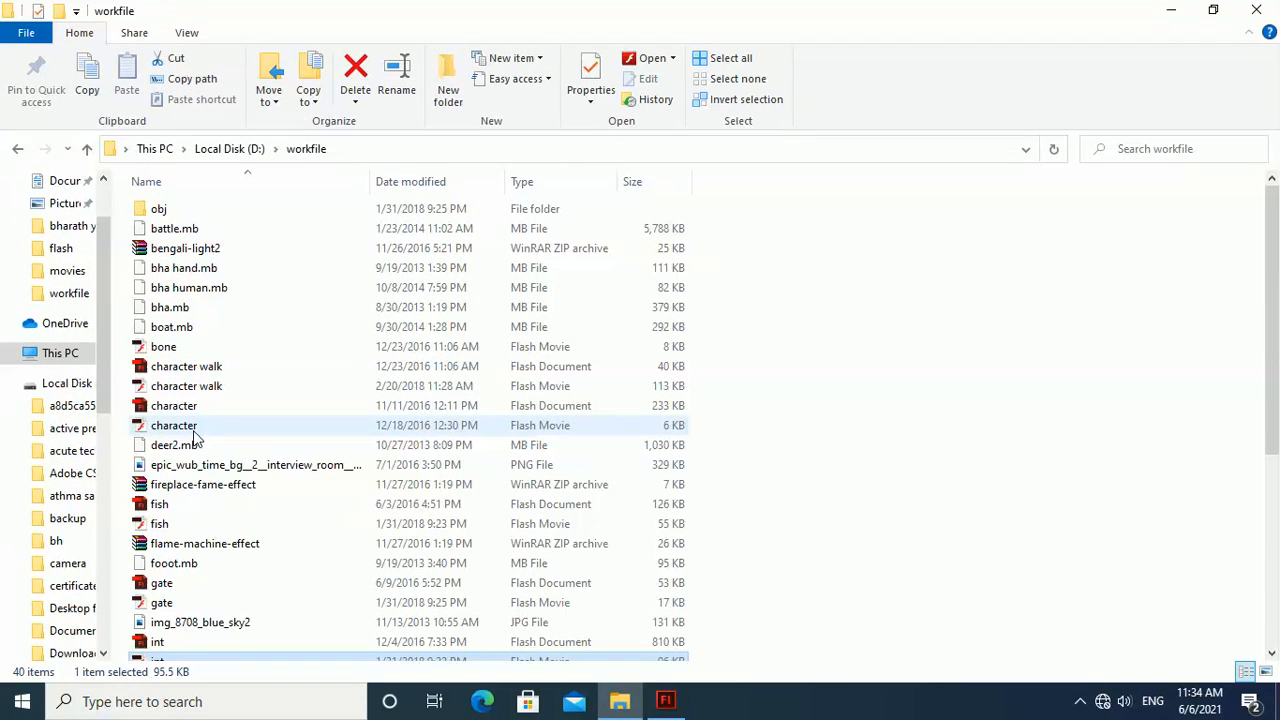
{"action": "scroll", "coordinate": [163, 608], "scroll_direction": "down", "scroll_amount": 1}
{"action": "scroll", "coordinate": [163, 608], "scroll_direction": "up", "scroll_amount": 1}
{"action": "double_click", "coordinate": [164, 603]}
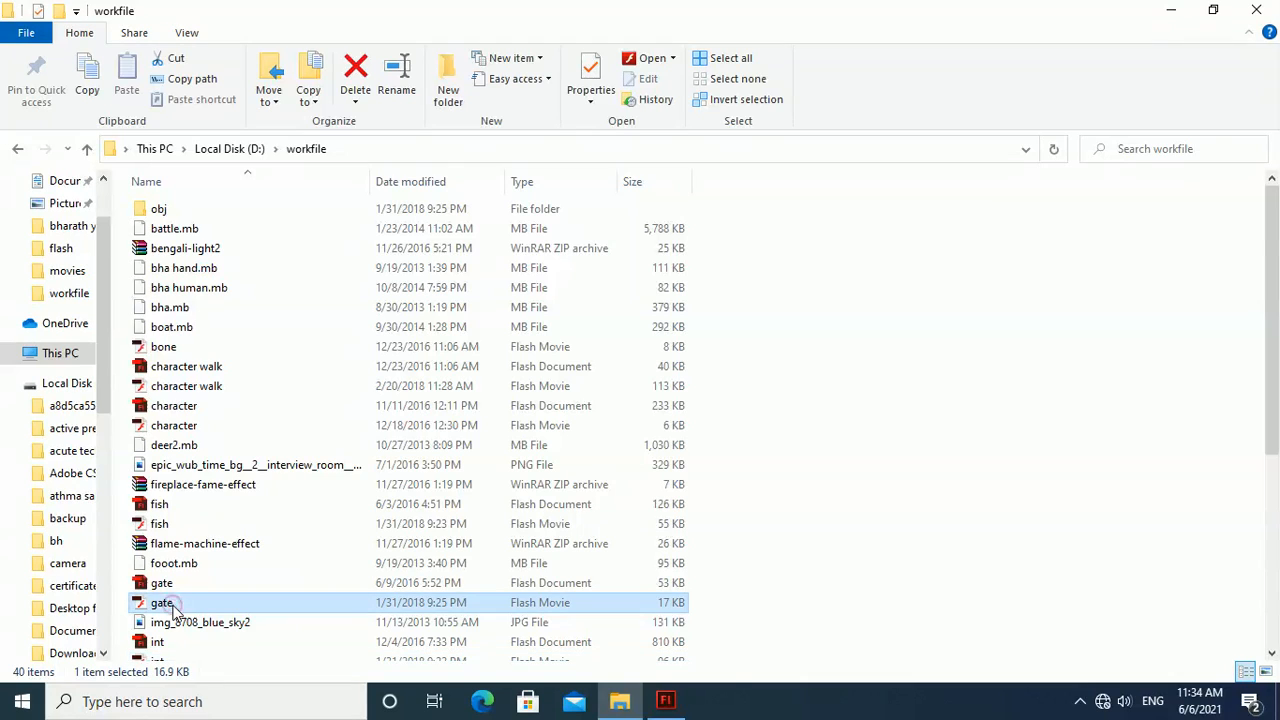
{"action": "left_click", "coordinate": [603, 116]}
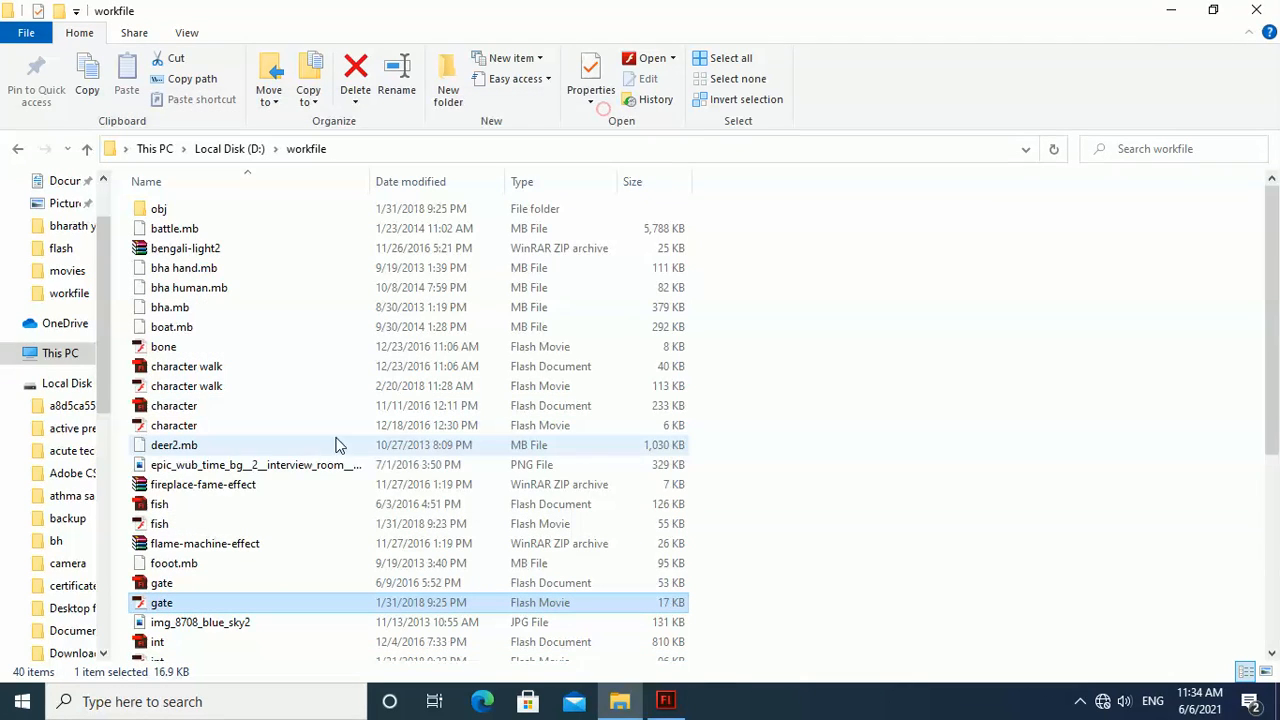
Play the magician Flash movie from the workfile folder in a maximized player window
{"action": "left_click_drag", "start_coordinate": [1267, 345], "coordinate": [1275, 480]}
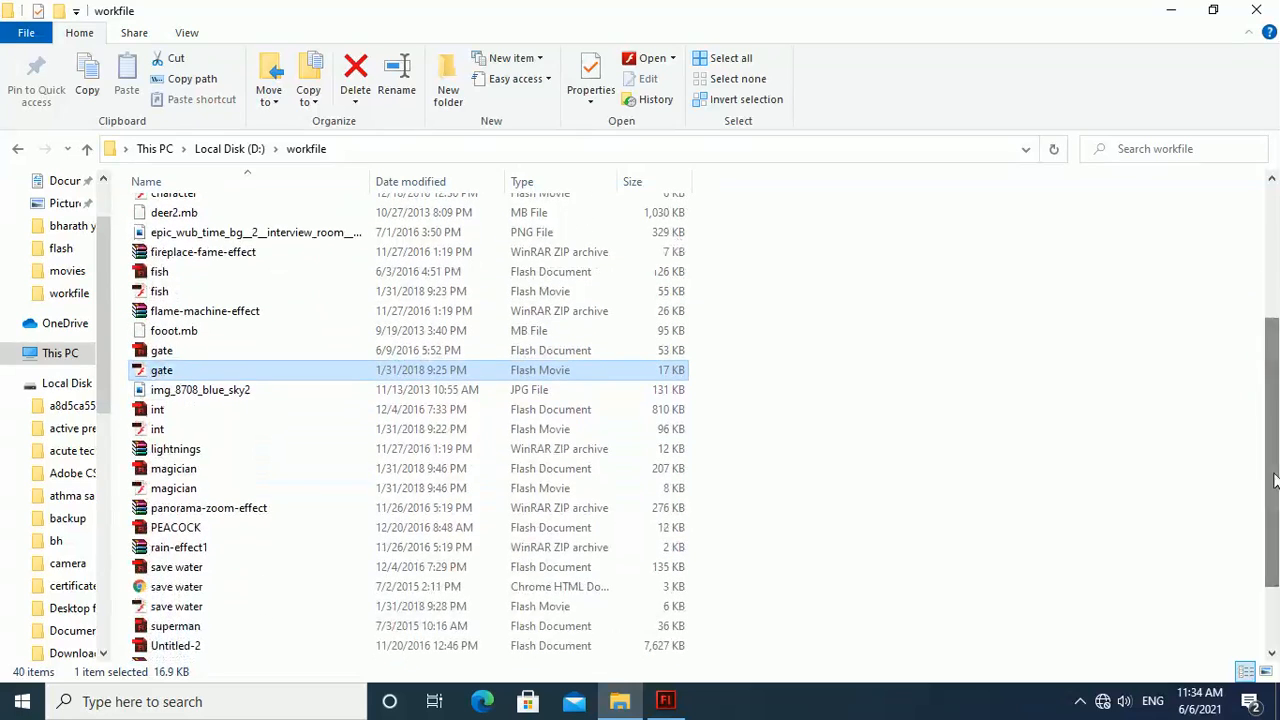
{"action": "left_click", "coordinate": [175, 490]}
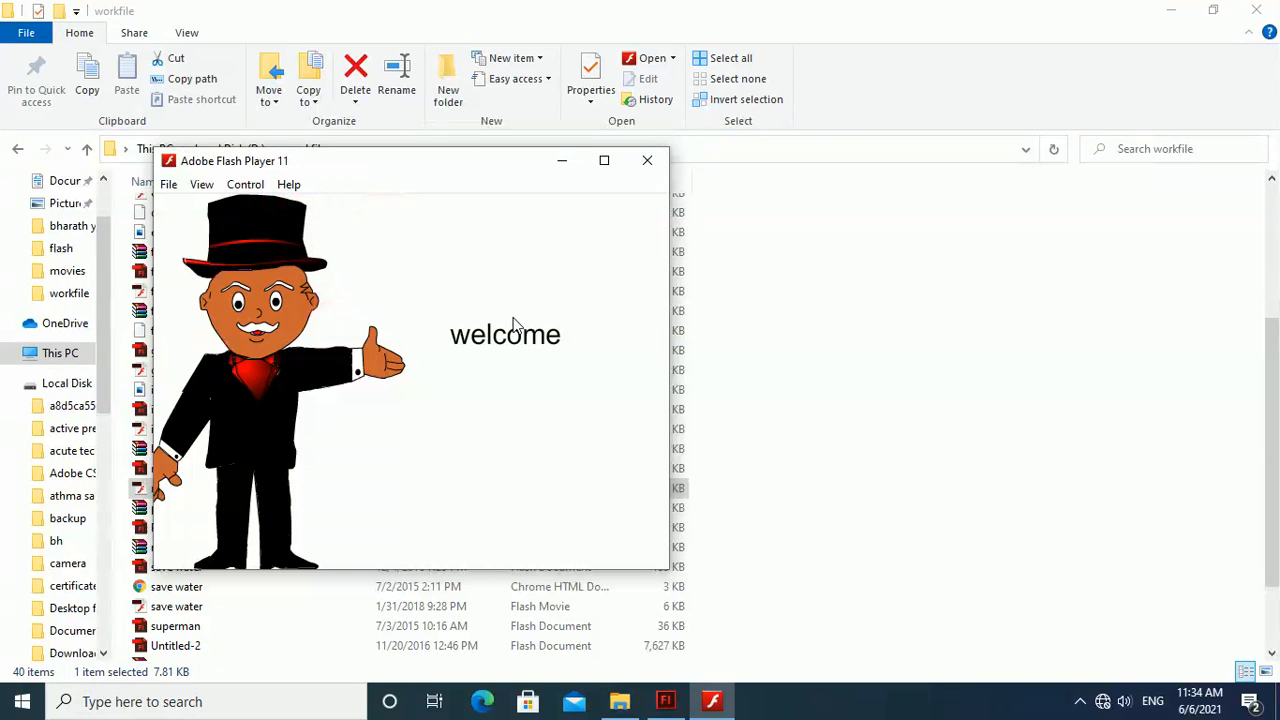
{"action": "left_click", "coordinate": [604, 160]}
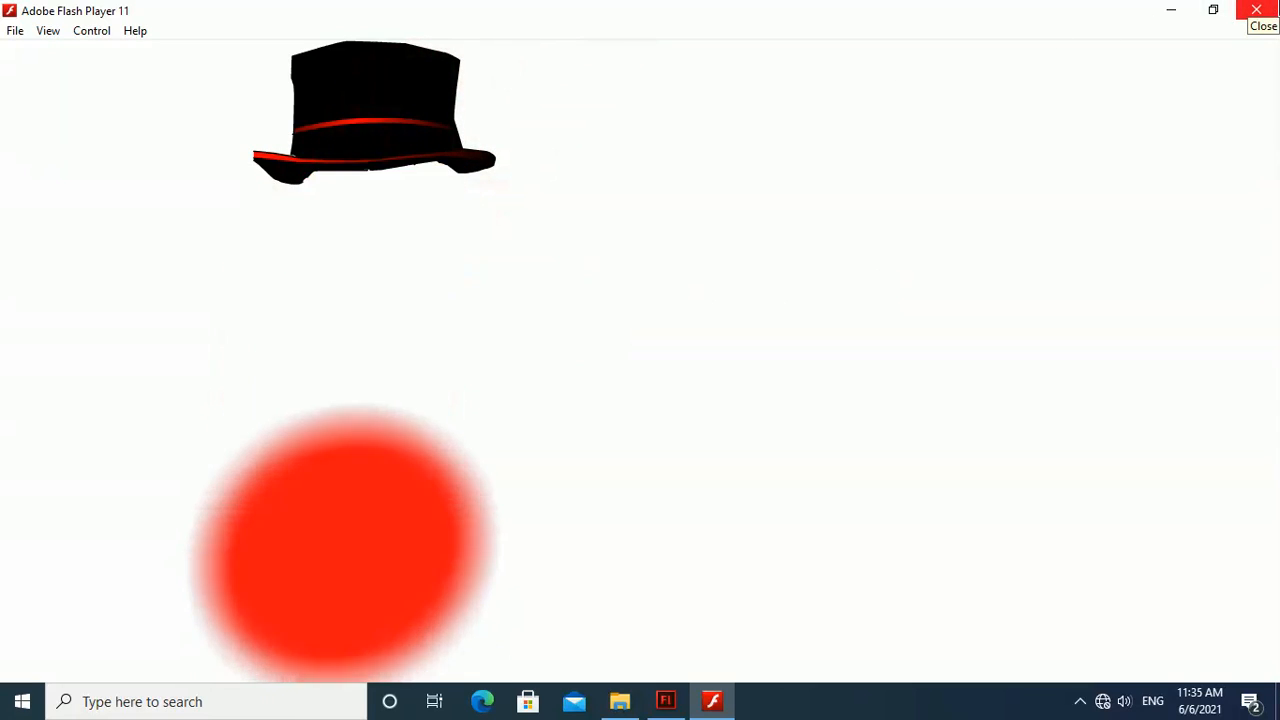
Play the save water and waterrriver Flash movies from the workfile folder, closing each player after viewing
{"action": "left_click", "coordinate": [1256, 10]}
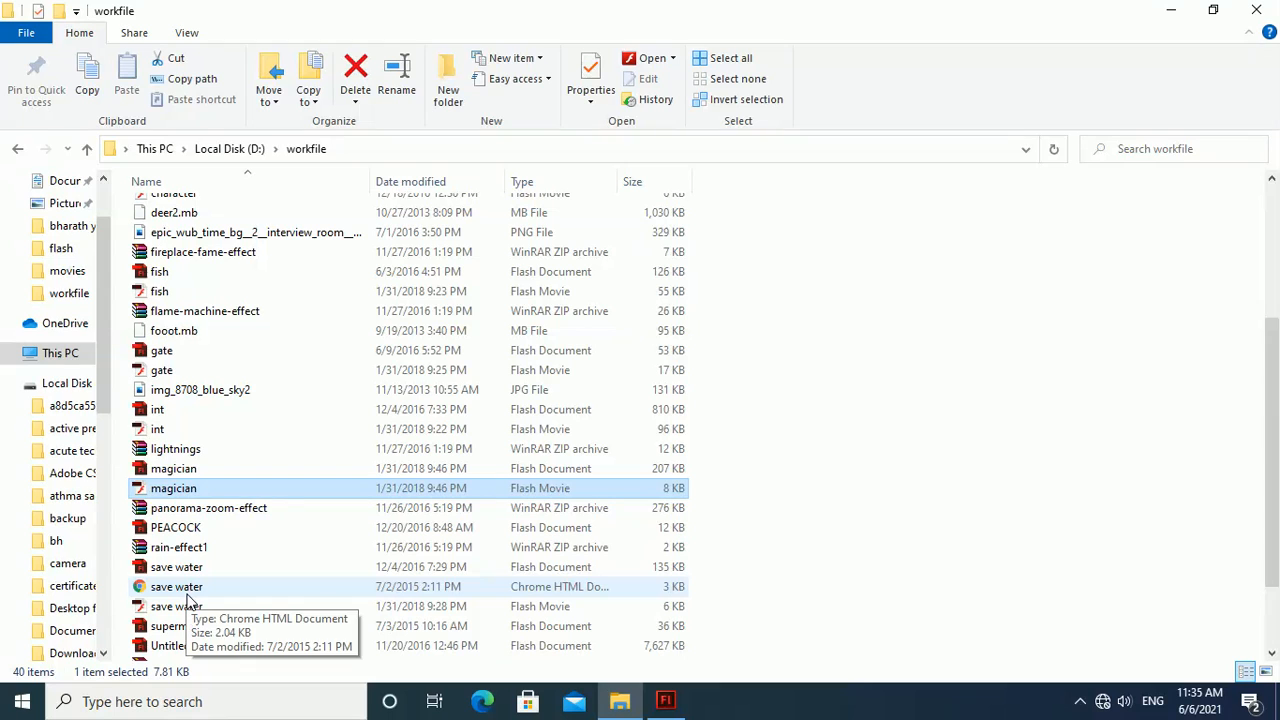
{"action": "left_click_drag", "start_coordinate": [1275, 380], "coordinate": [1276, 430]}
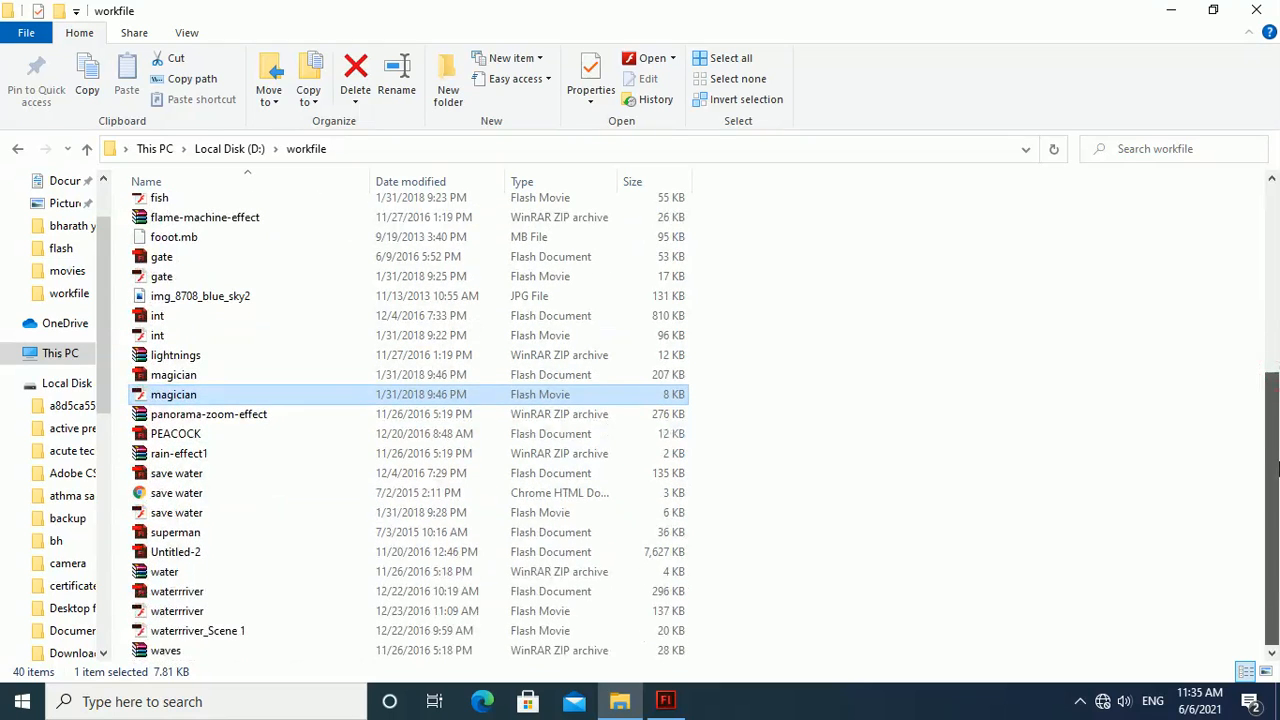
{"action": "left_click", "coordinate": [240, 514]}
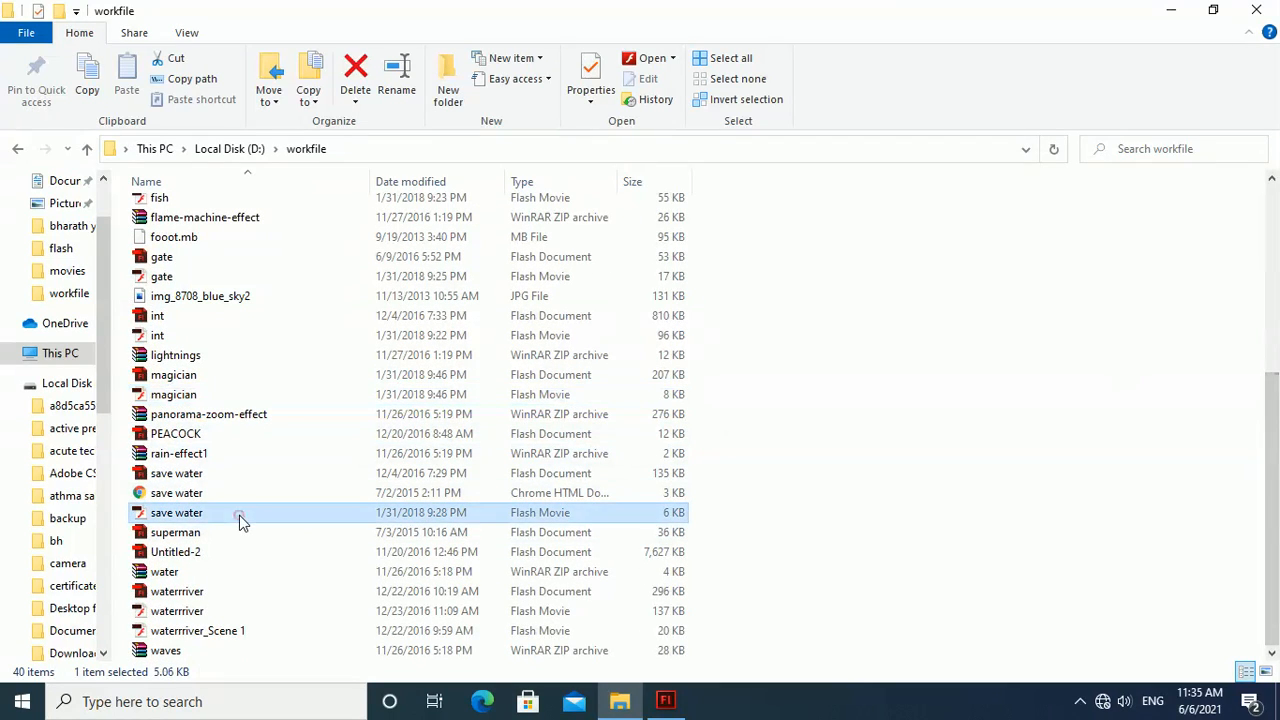
{"action": "double_click", "coordinate": [240, 514]}
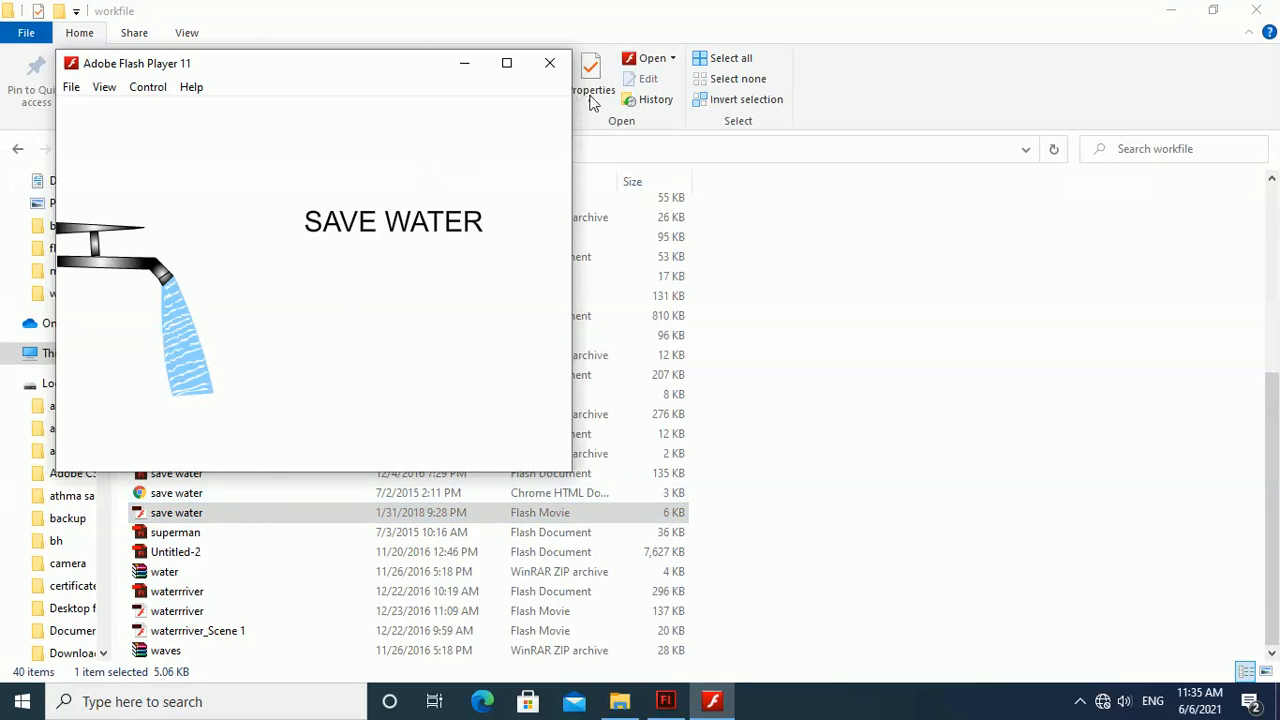
{"action": "left_click", "coordinate": [549, 64]}
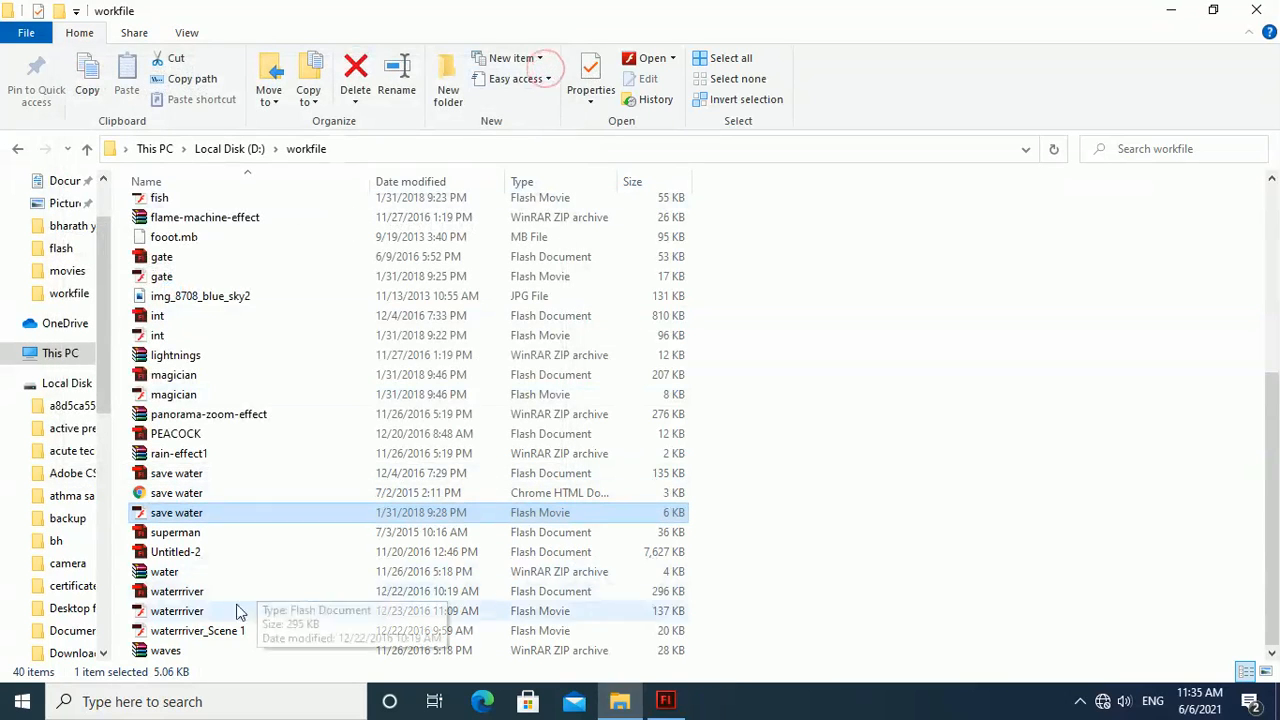
{"action": "double_click", "coordinate": [193, 615]}
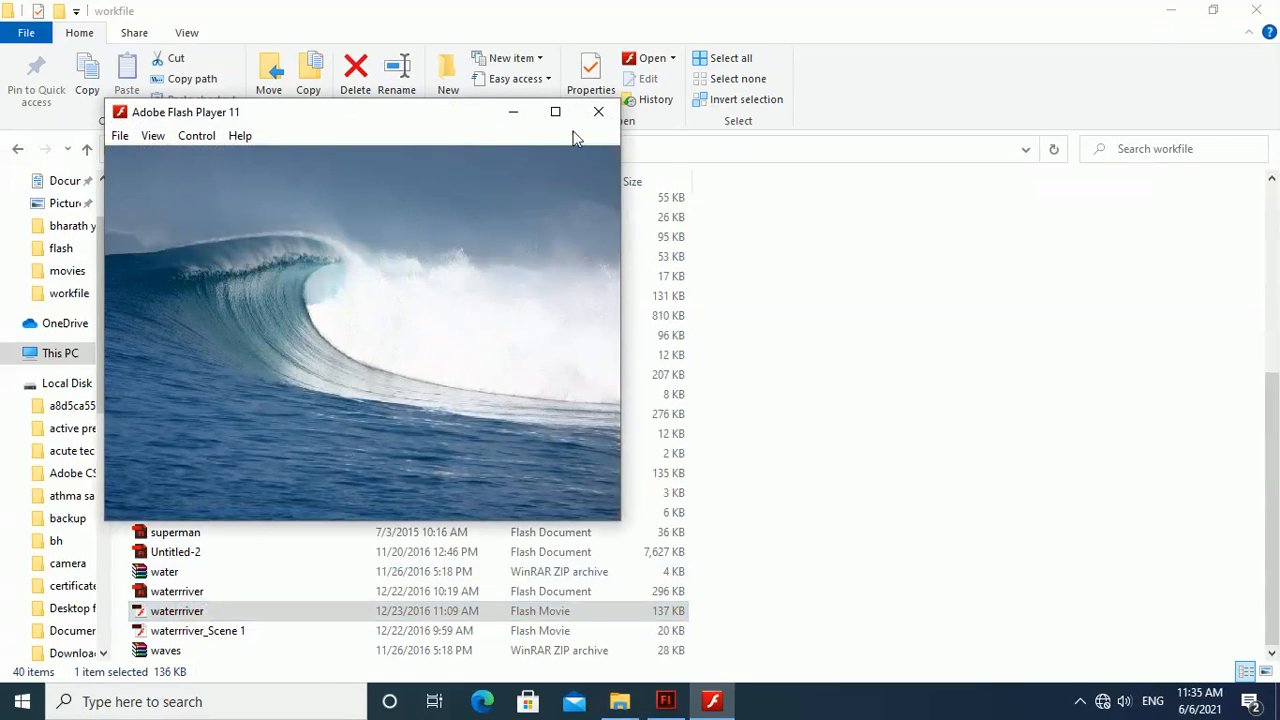
{"action": "left_click", "coordinate": [591, 114]}
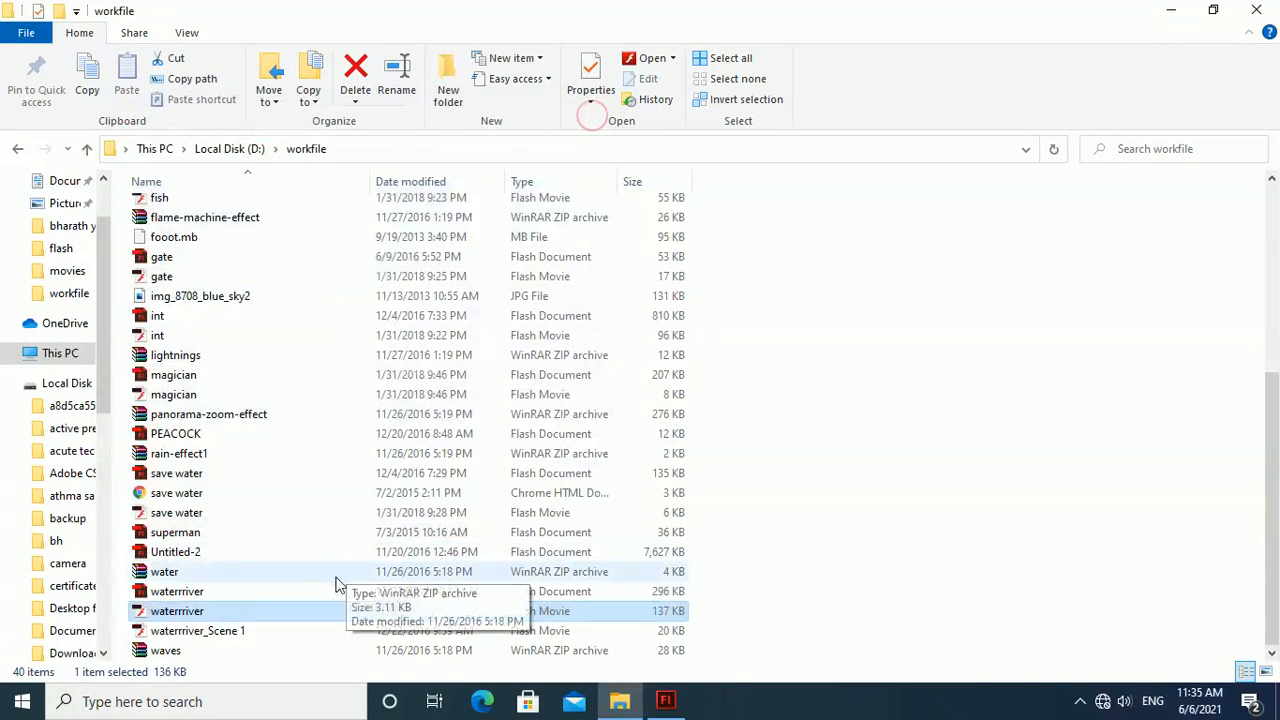
Open the myflash works folder inside the resume and portfolio folder on Local Disk (D:), and play the Flash movie named a
{"action": "left_click_drag", "start_coordinate": [1277, 580], "coordinate": [1258, 326]}
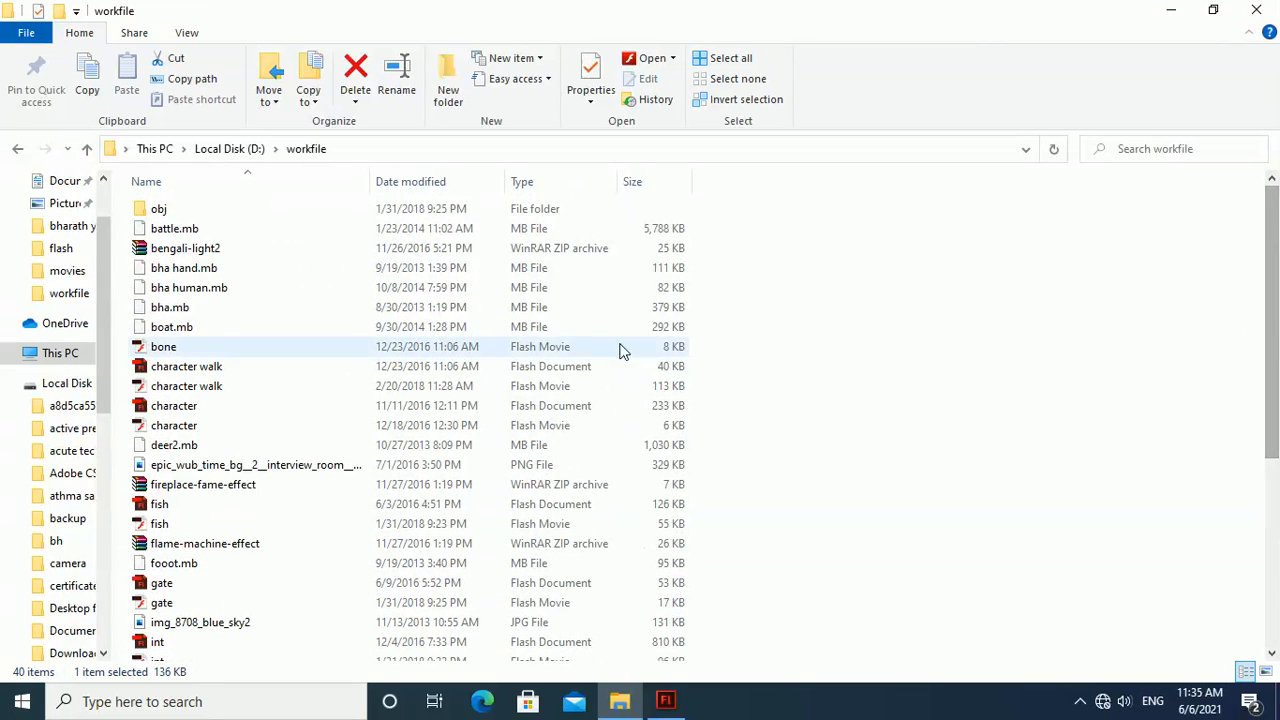
{"action": "left_click", "coordinate": [17, 150]}
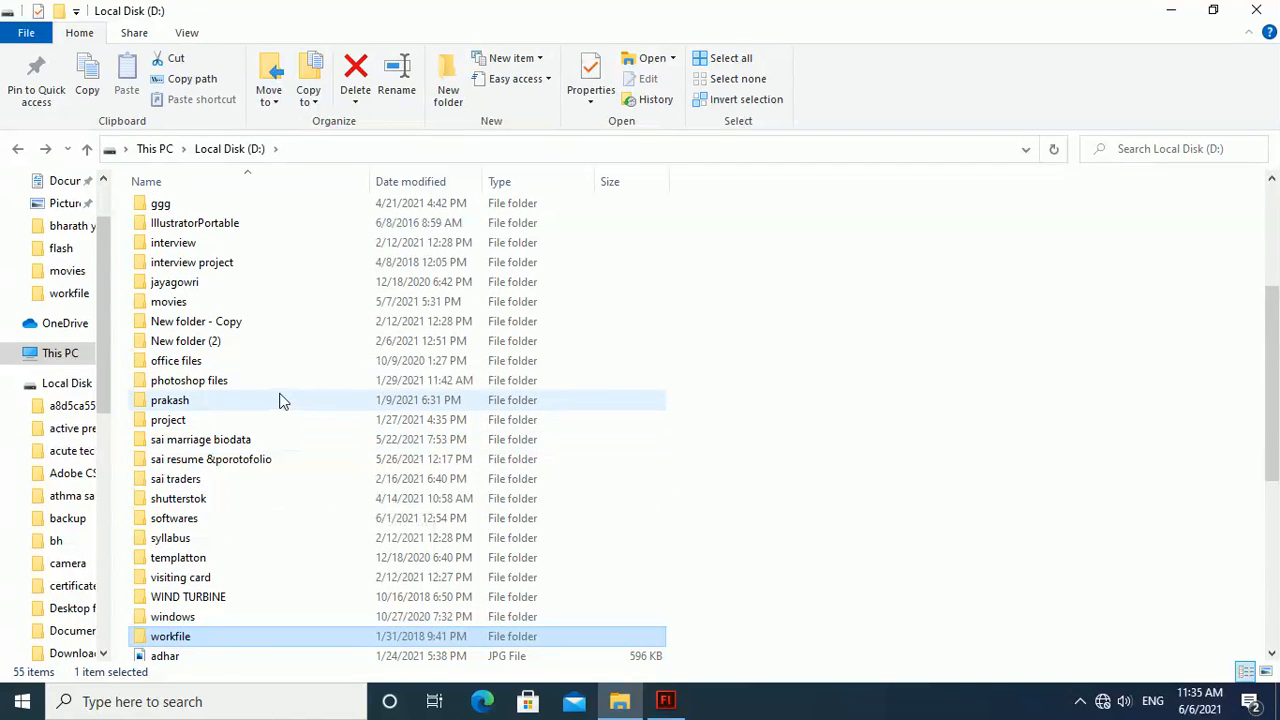
{"action": "double_click", "coordinate": [255, 460]}
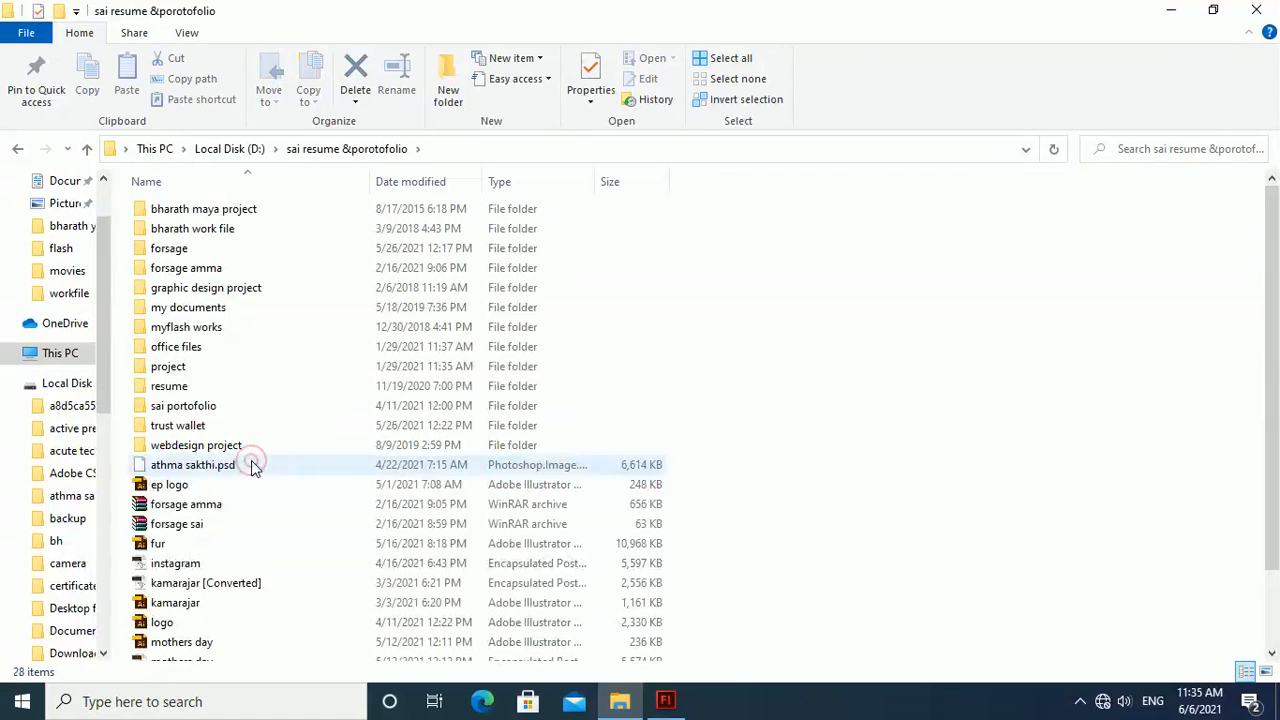
{"action": "double_click", "coordinate": [199, 330]}
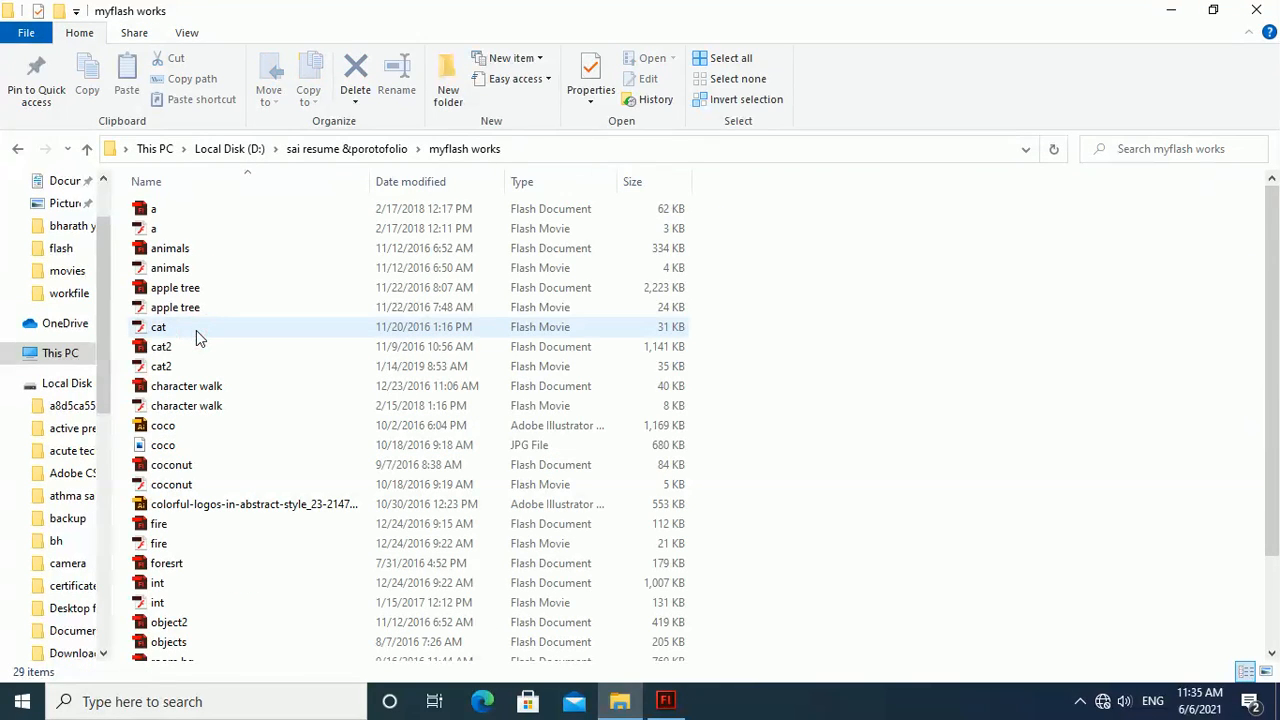
{"action": "double_click", "coordinate": [153, 228]}
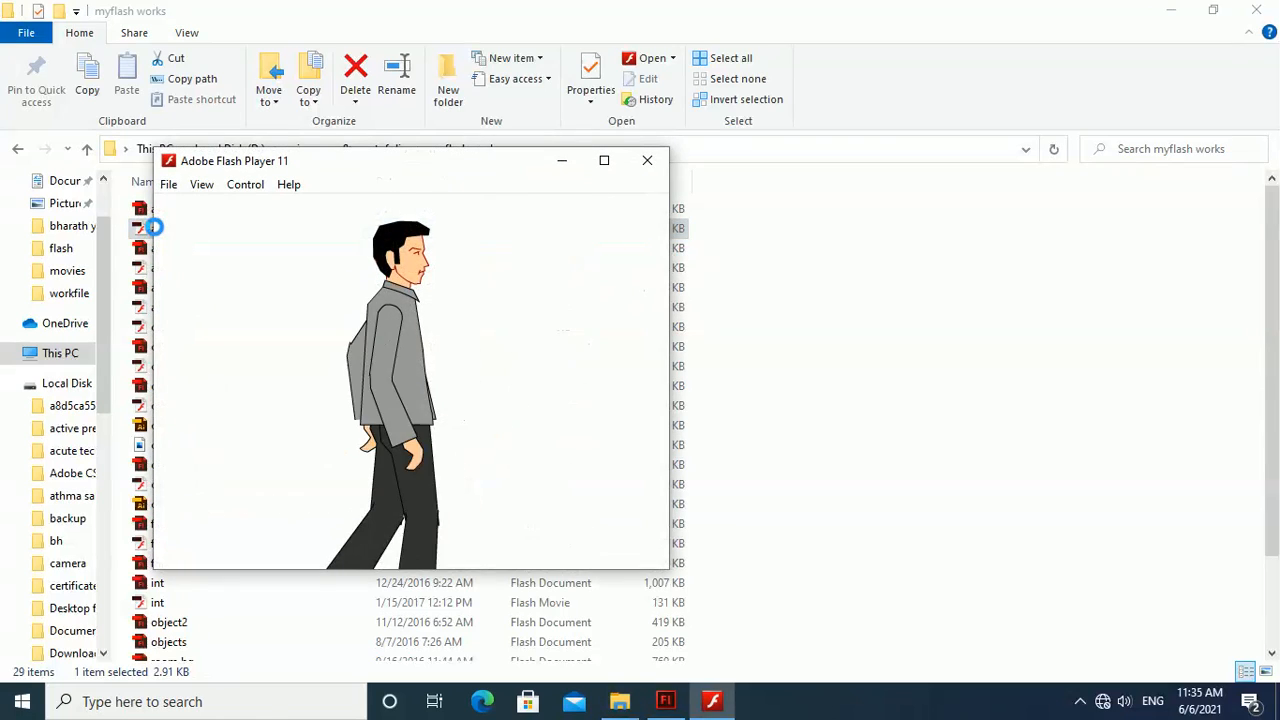
{"action": "left_click", "coordinate": [647, 162]}
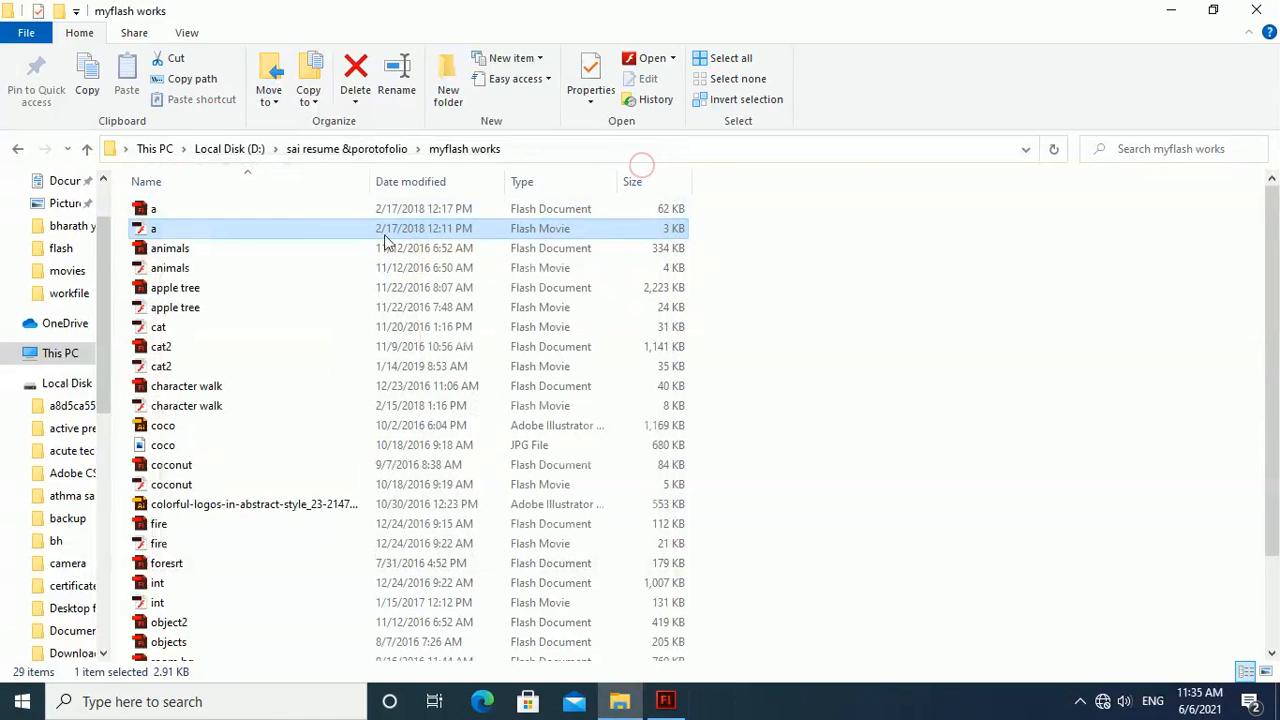
Play the apple tree Flash movie in a maximized player window at 100% view and close it after viewing
{"action": "left_click", "coordinate": [198, 311]}
{"action": "double_click", "coordinate": [198, 311]}
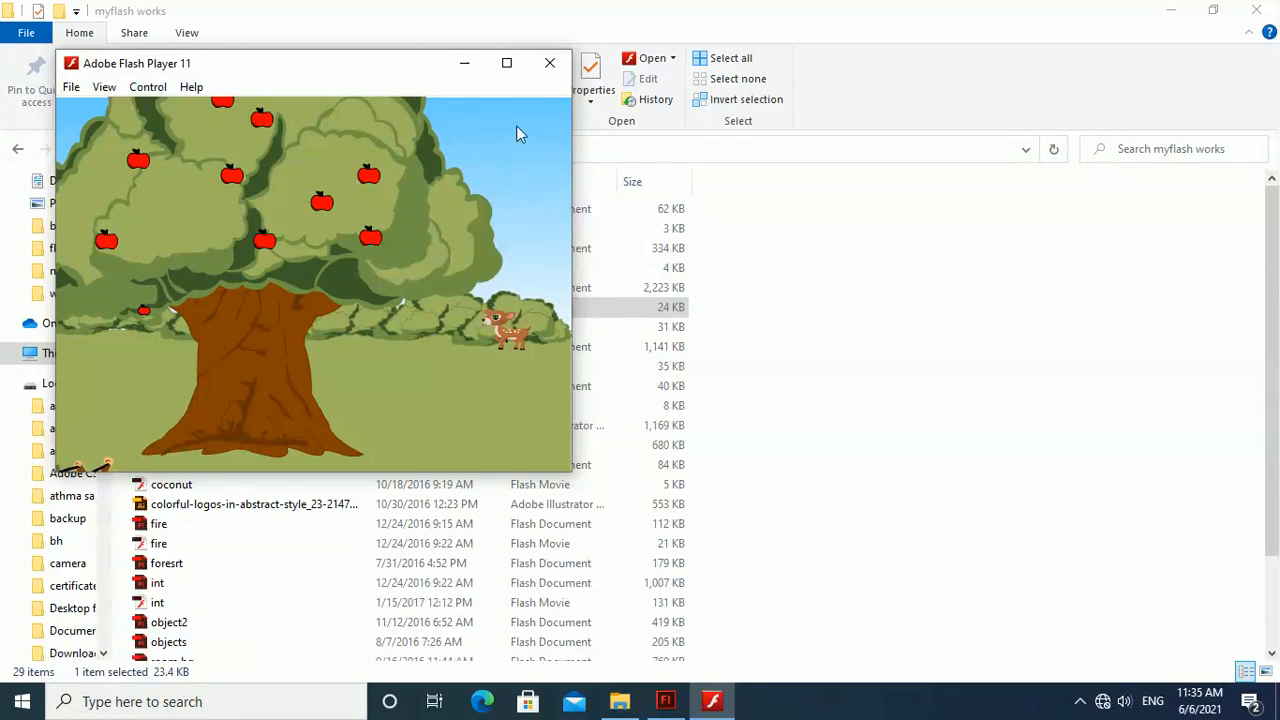
{"action": "left_click", "coordinate": [507, 64]}
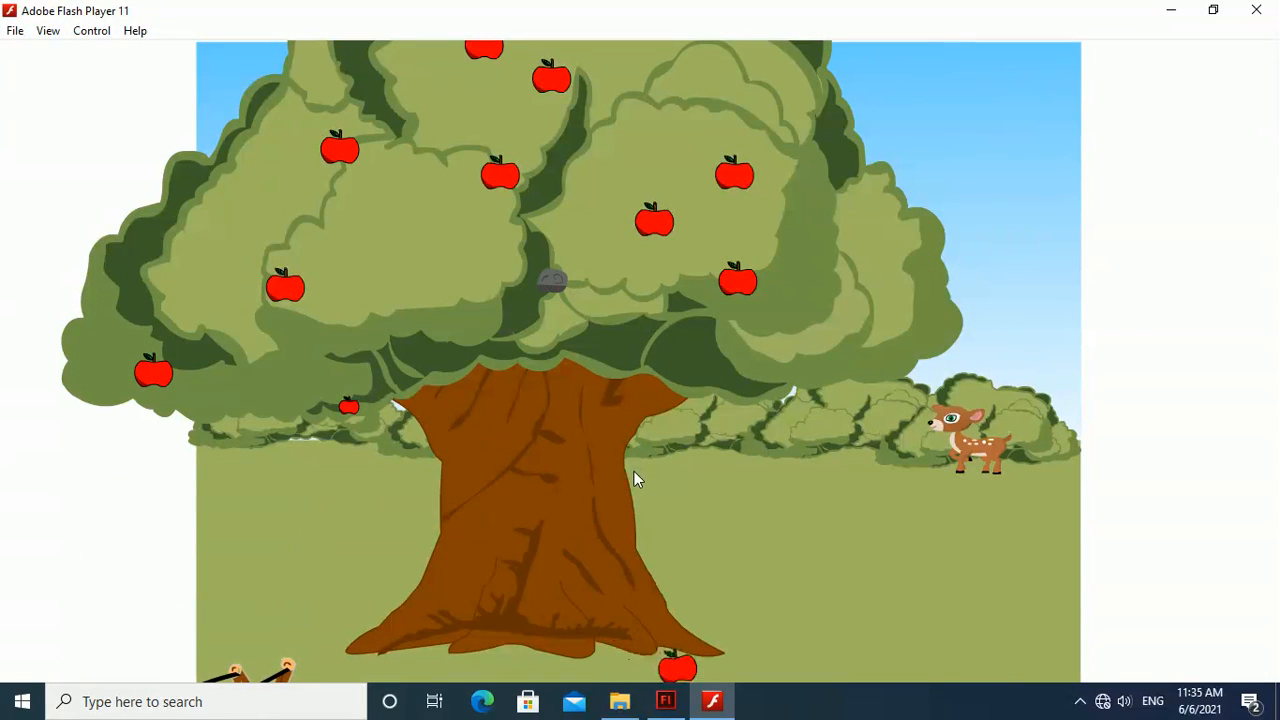
{"action": "left_click", "coordinate": [53, 40]}
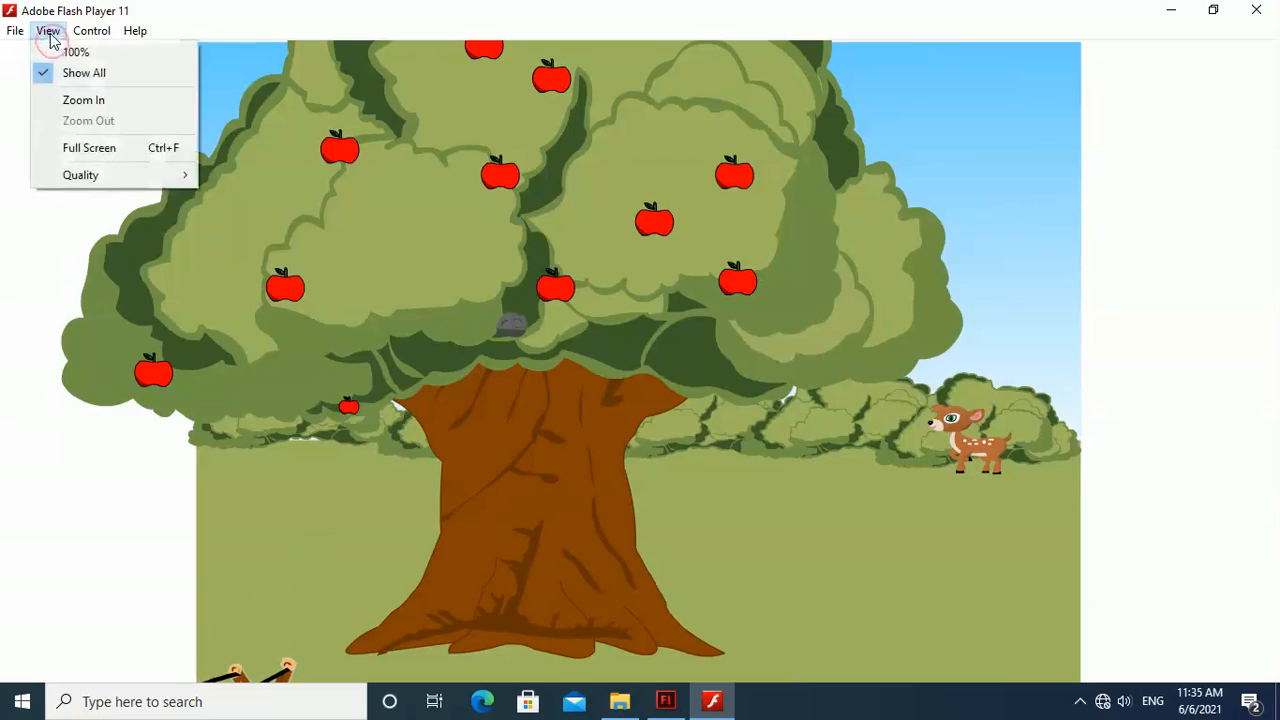
{"action": "left_click", "coordinate": [57, 49]}
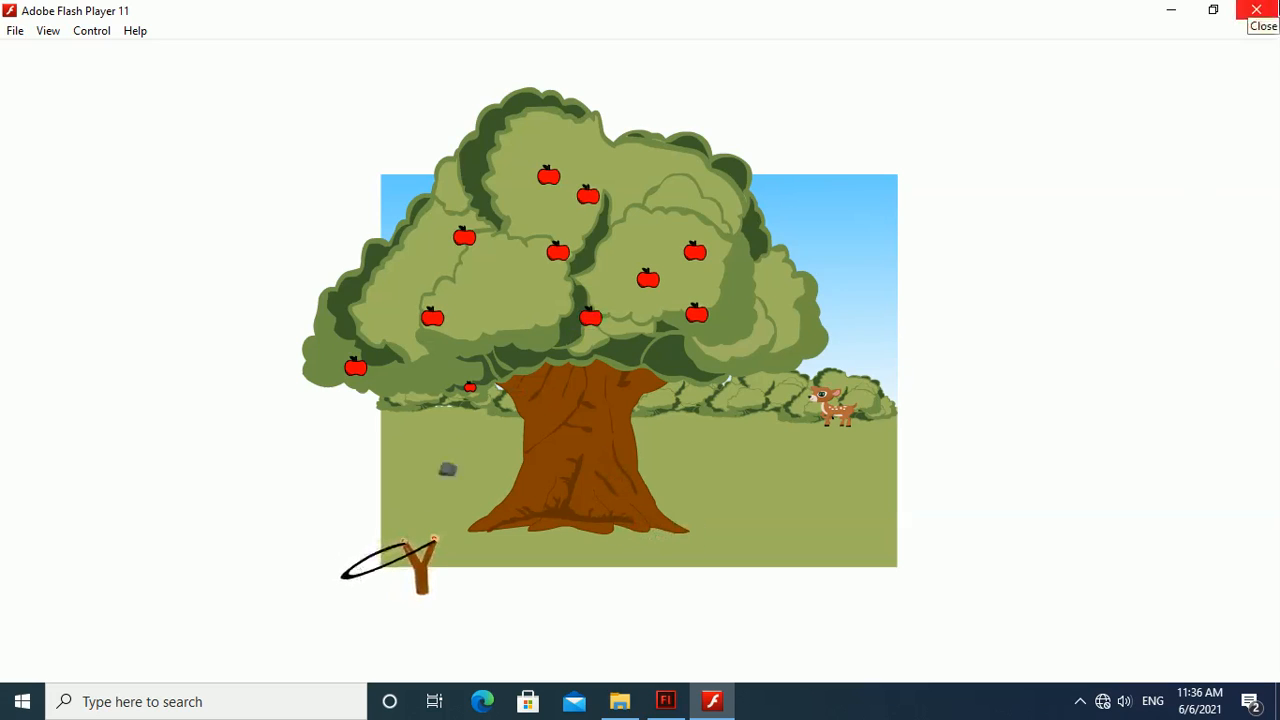
{"action": "left_click", "coordinate": [1256, 12]}
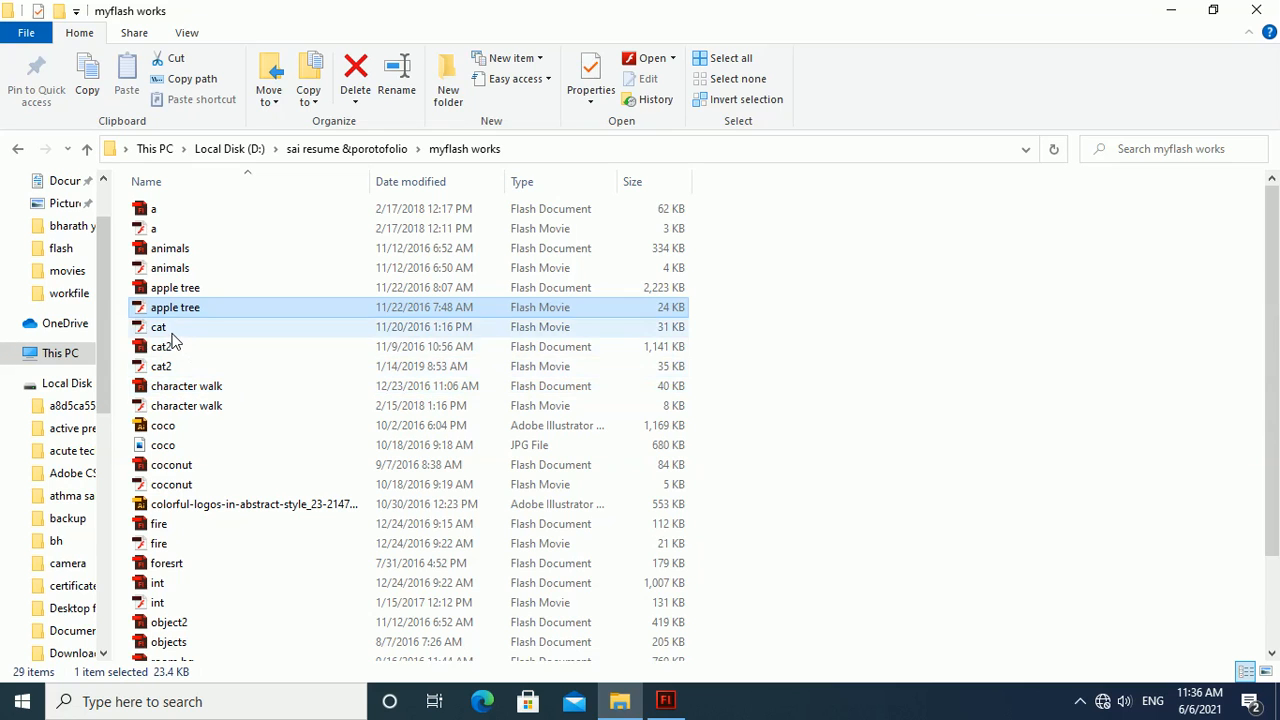
Play the cat and coconut Flash movies in maximized player windows, closing each one after viewing
{"action": "double_click", "coordinate": [168, 330]}
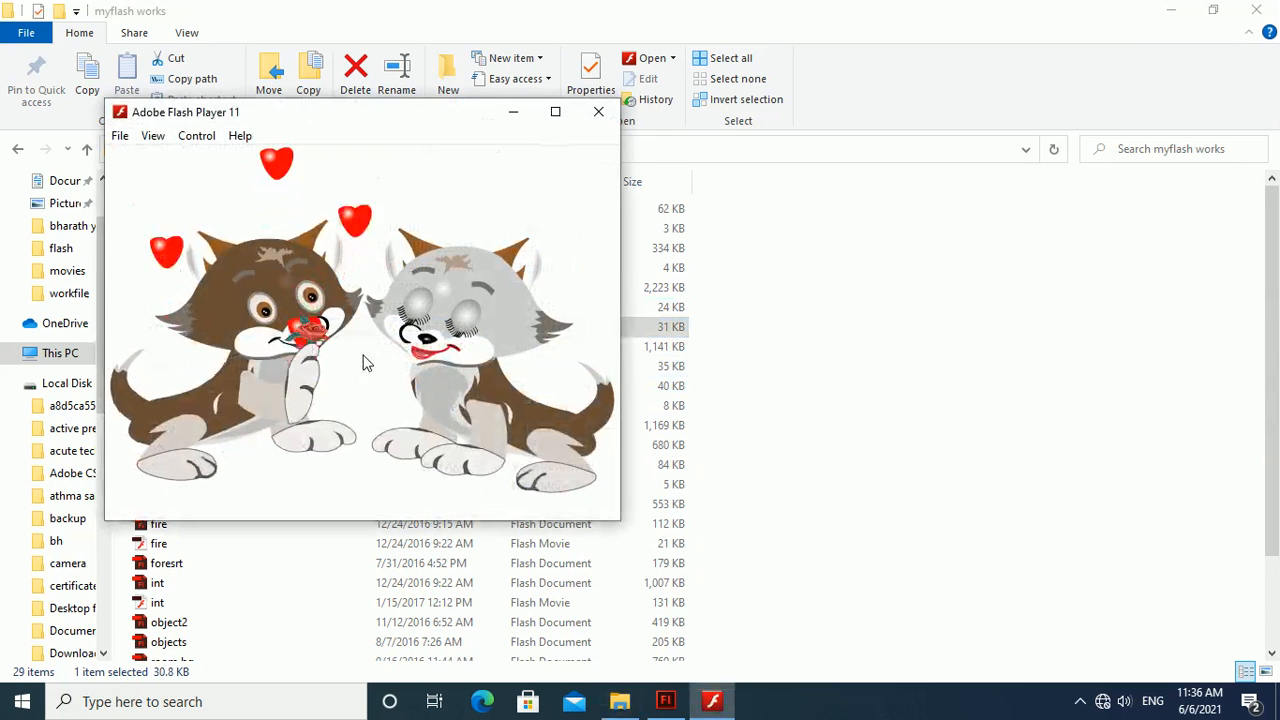
{"action": "left_click", "coordinate": [555, 111]}
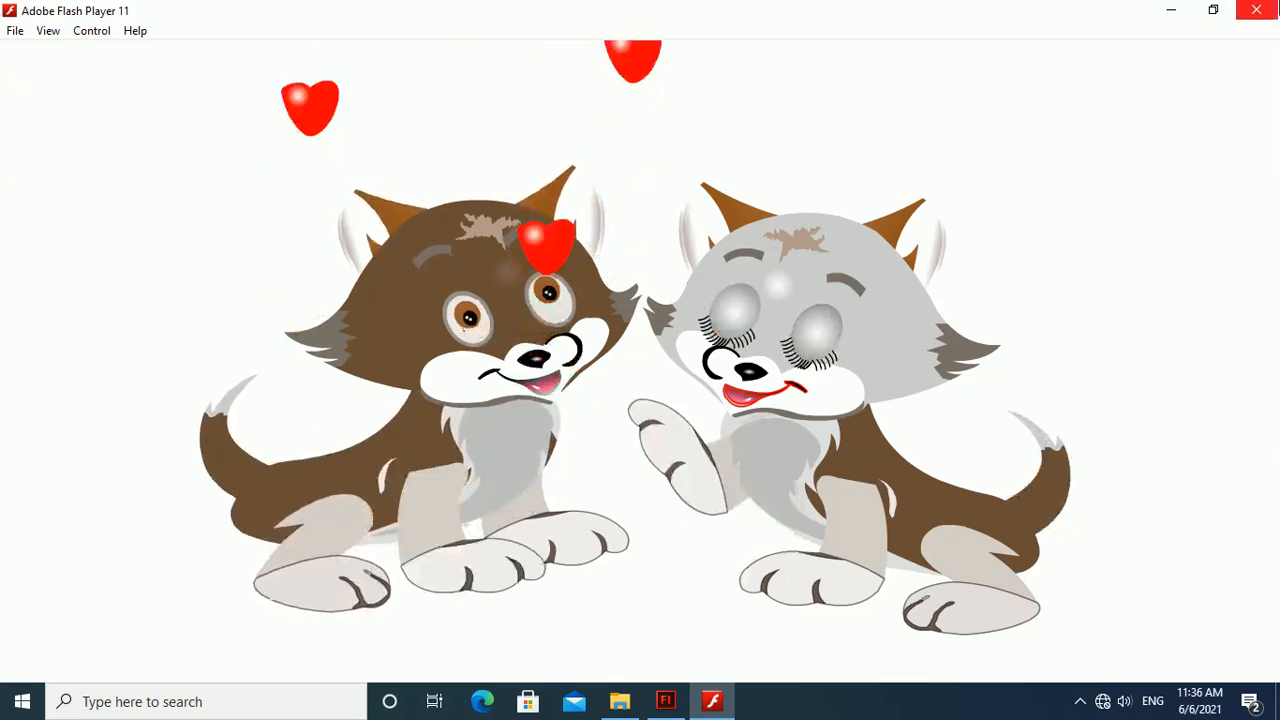
{"action": "left_click", "coordinate": [1256, 10]}
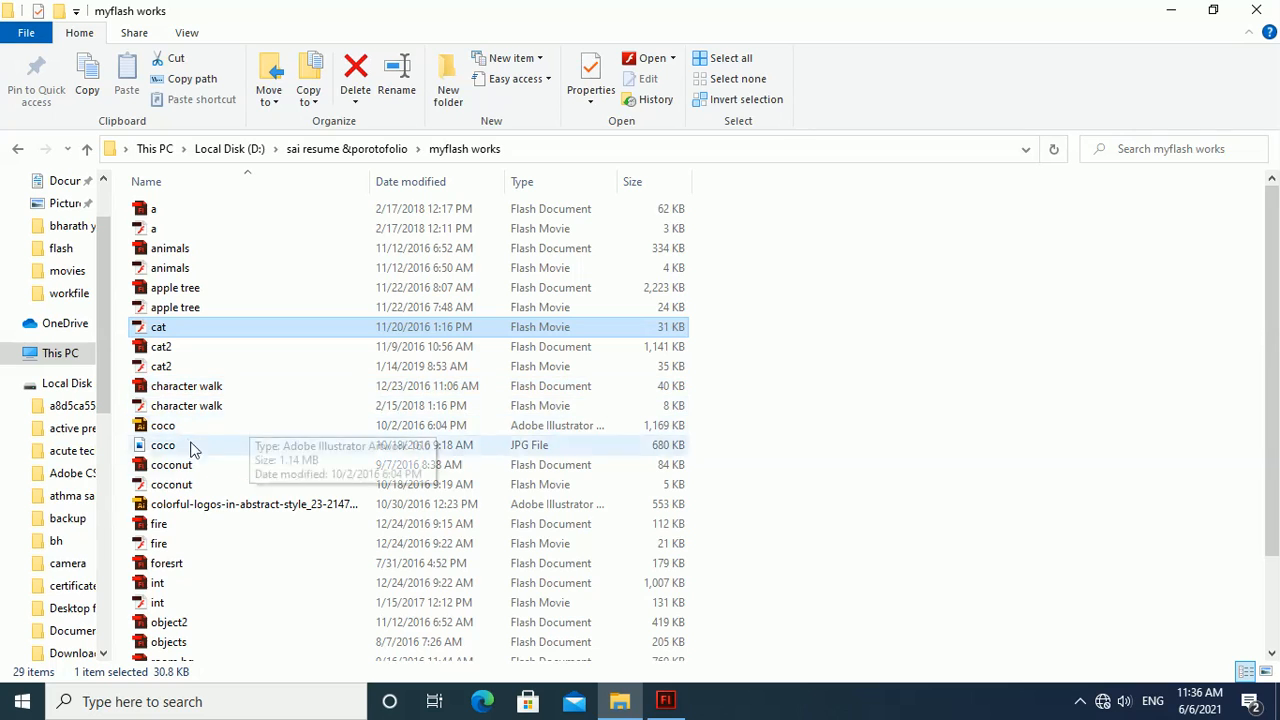
{"action": "left_click", "coordinate": [175, 488]}
{"action": "double_click", "coordinate": [175, 486]}
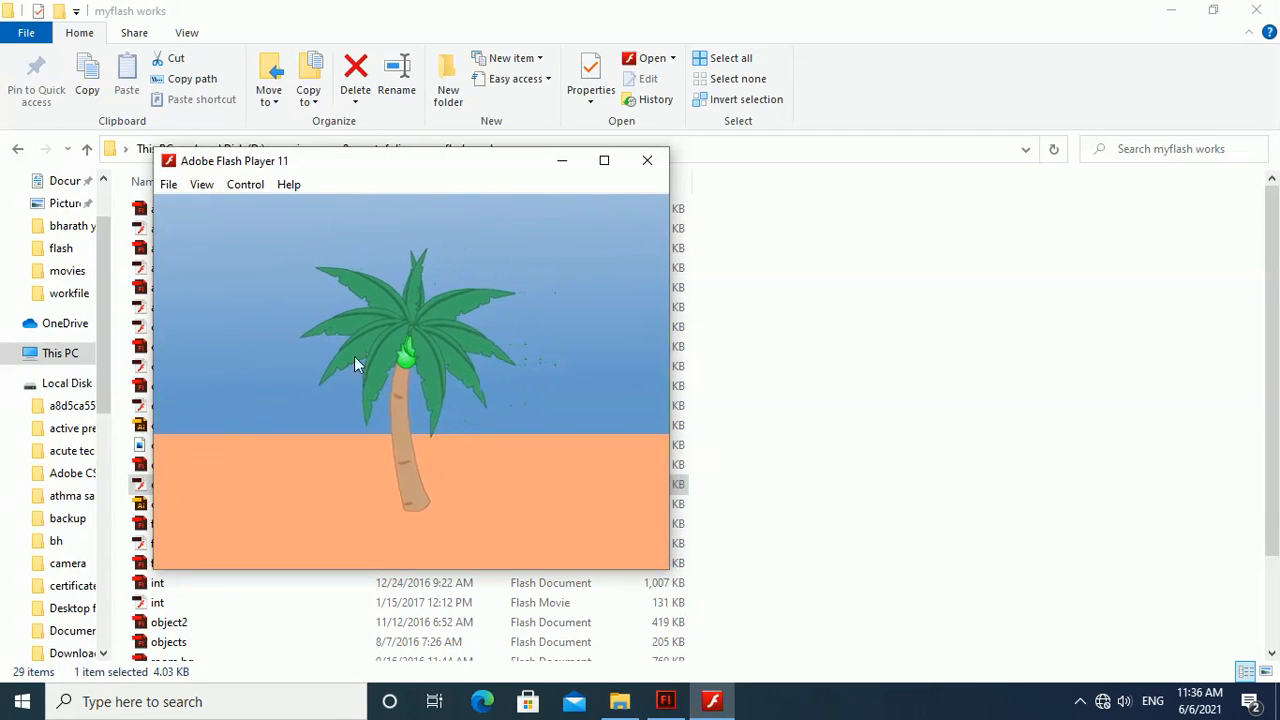
{"action": "left_click", "coordinate": [616, 167]}
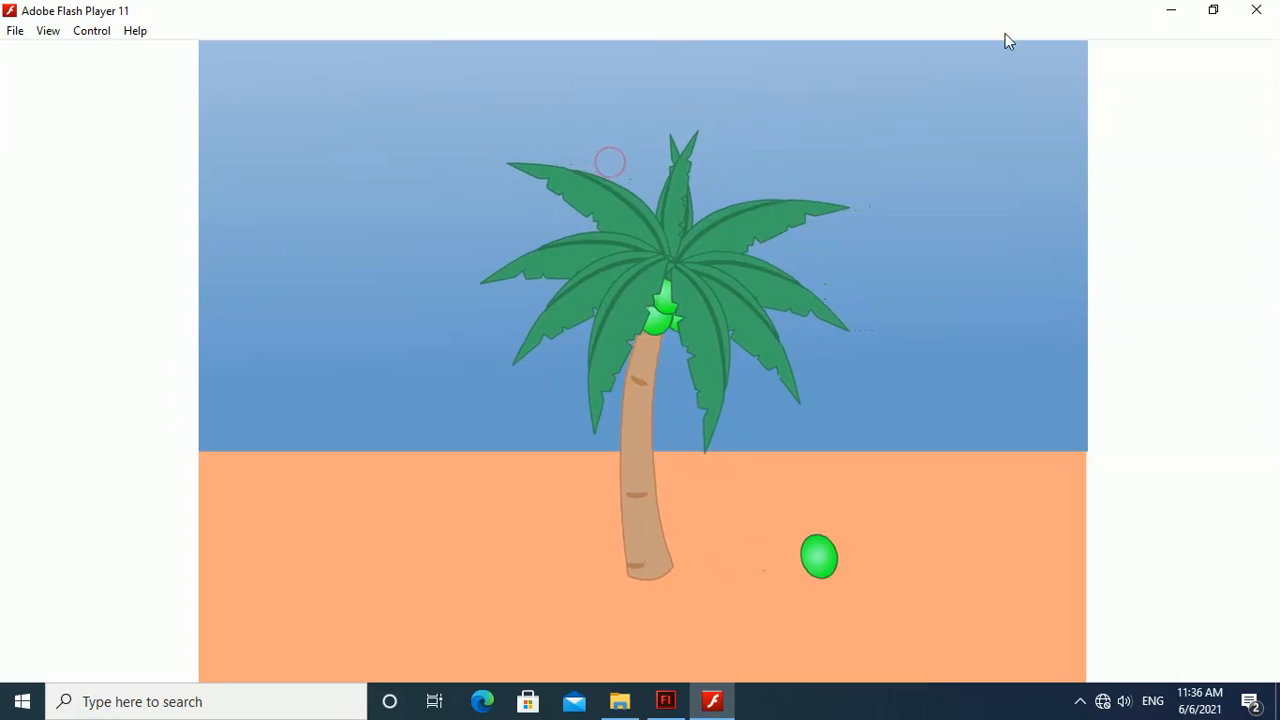
{"action": "left_click", "coordinate": [1256, 10]}
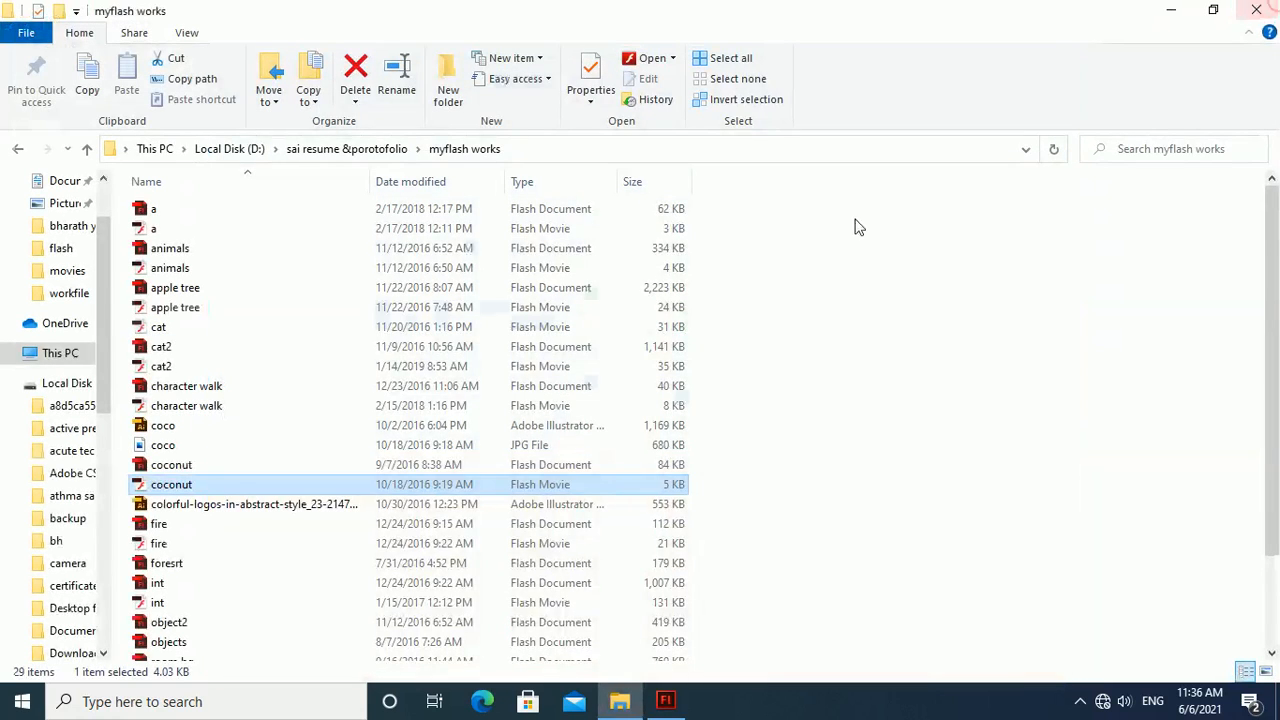
Play the fire and int Flash movies from the myflash works folder in maximized player windows, closing each one
{"action": "double_click", "coordinate": [198, 545]}
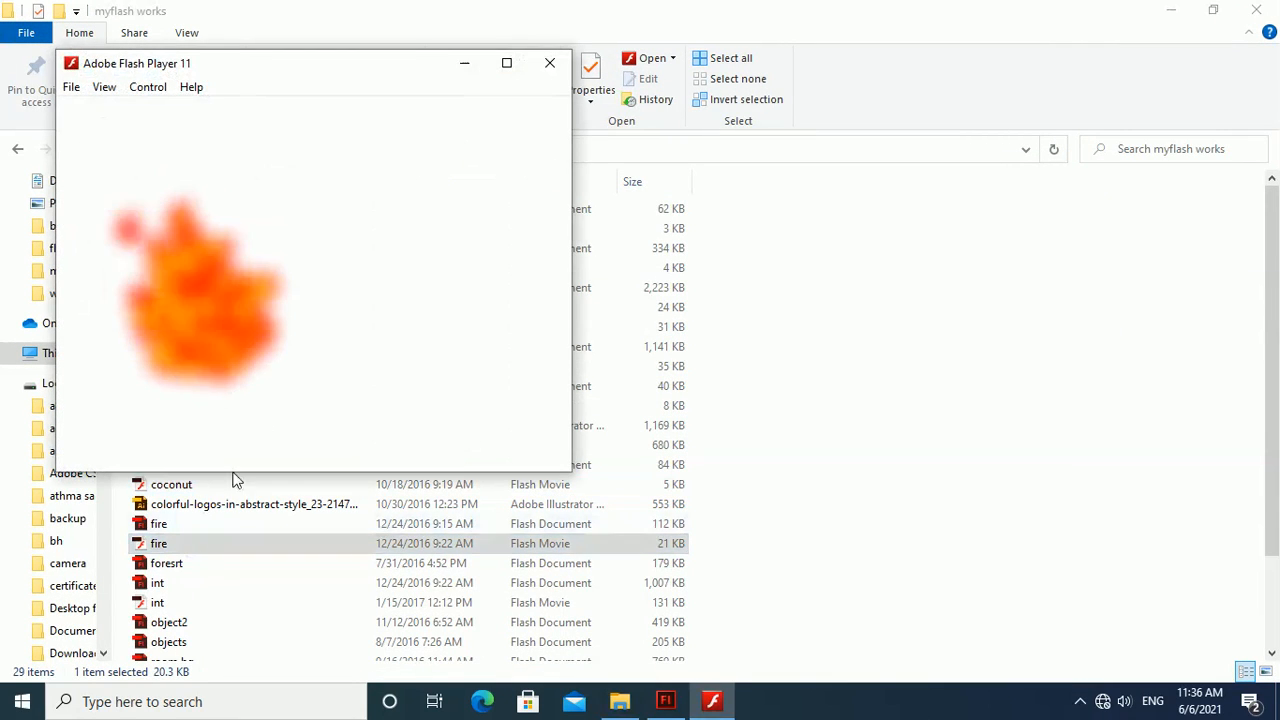
{"action": "left_click", "coordinate": [506, 63]}
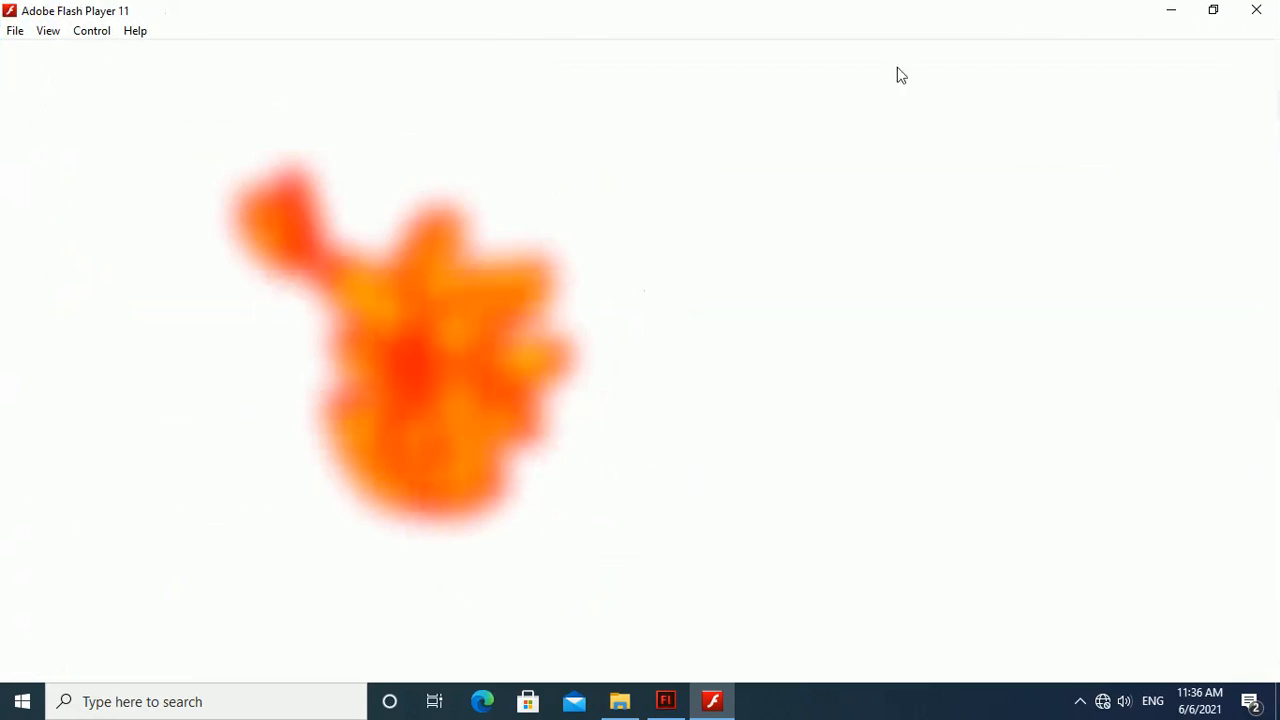
{"action": "left_click", "coordinate": [1262, 10]}
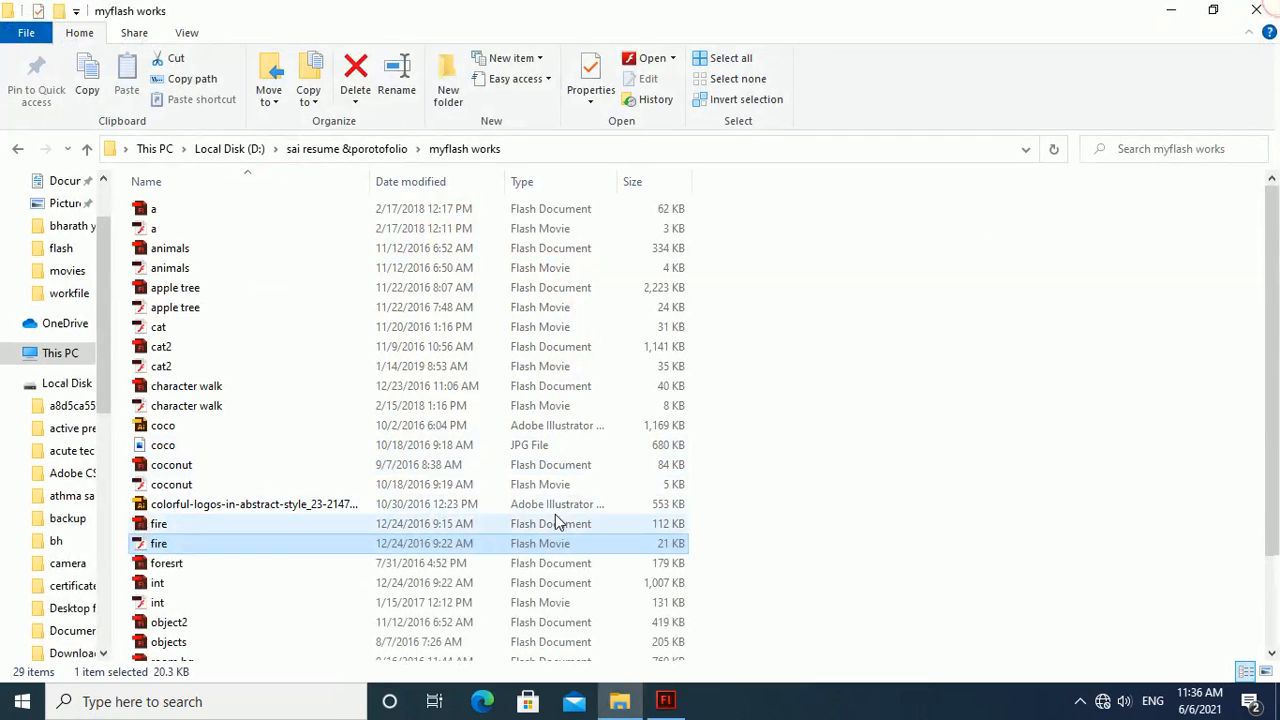
{"action": "double_click", "coordinate": [157, 603]}
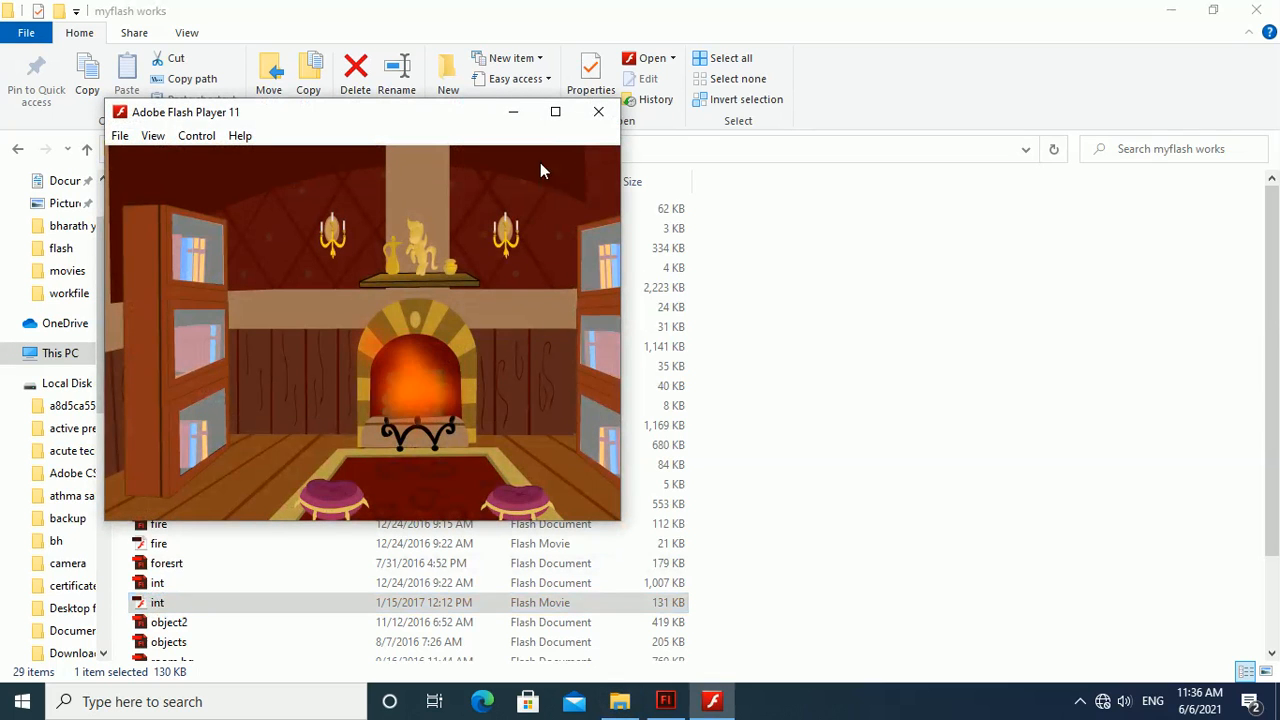
{"action": "left_click", "coordinate": [555, 112]}
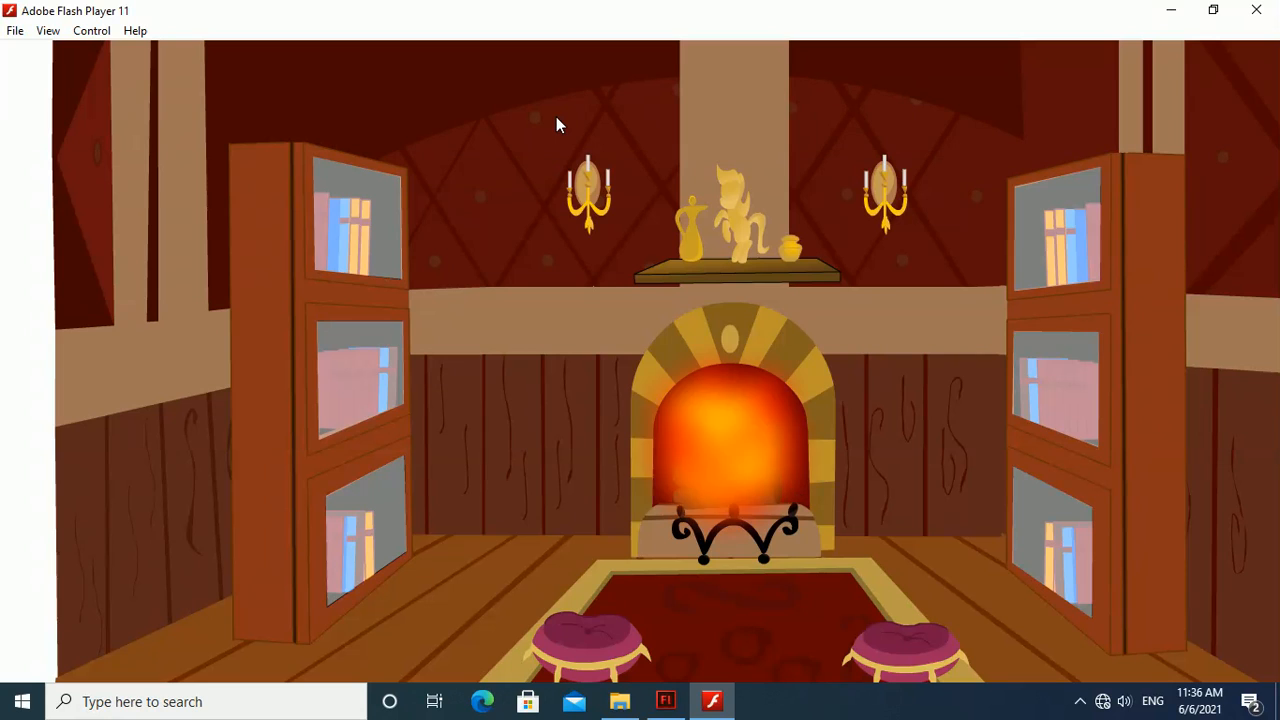
{"action": "left_click", "coordinate": [1256, 10]}
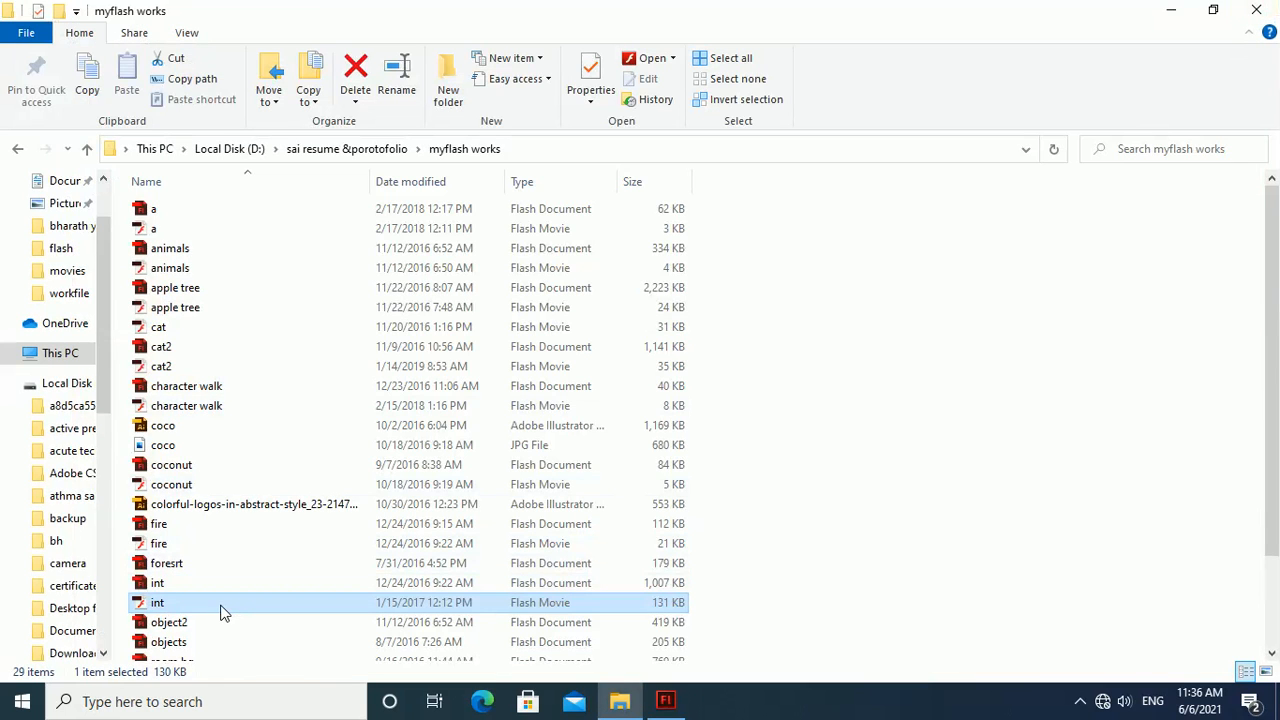
Play the water fall Flash movie, close the player and the folder window, and return to the squirrel document in Flash Professional
{"action": "left_click_drag", "start_coordinate": [1273, 407], "coordinate": [1278, 540]}
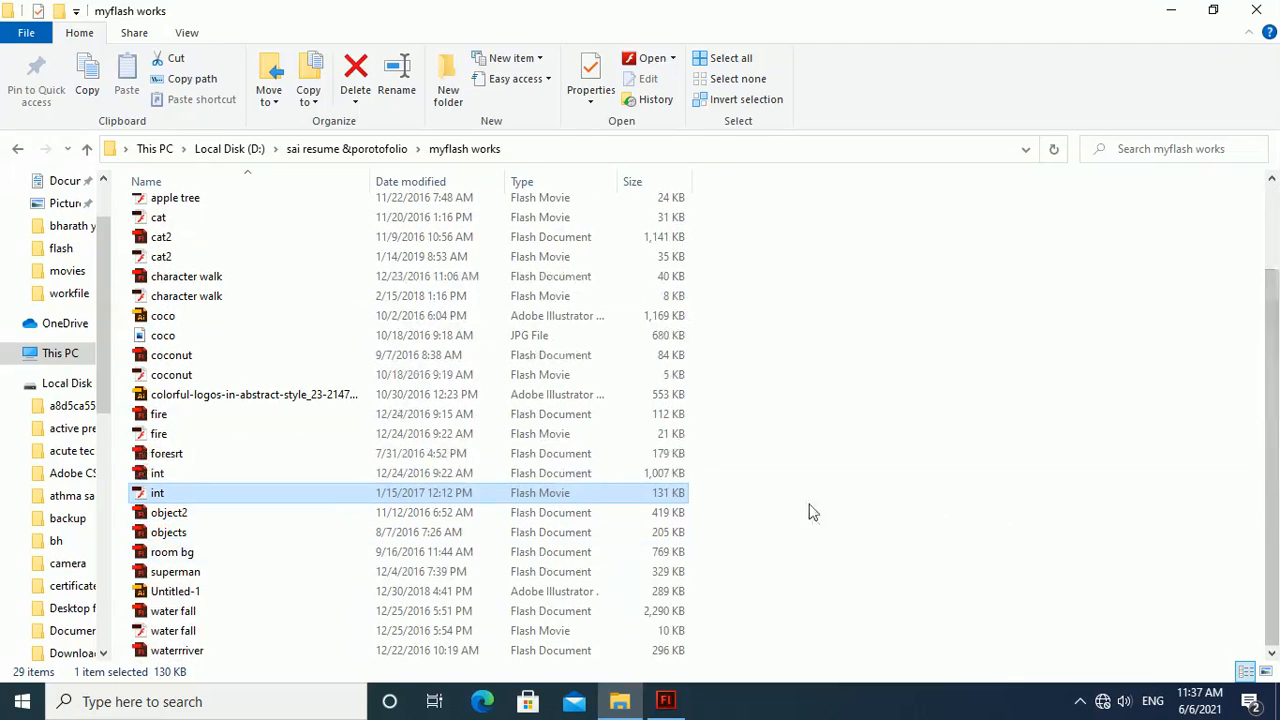
{"action": "left_click", "coordinate": [193, 632]}
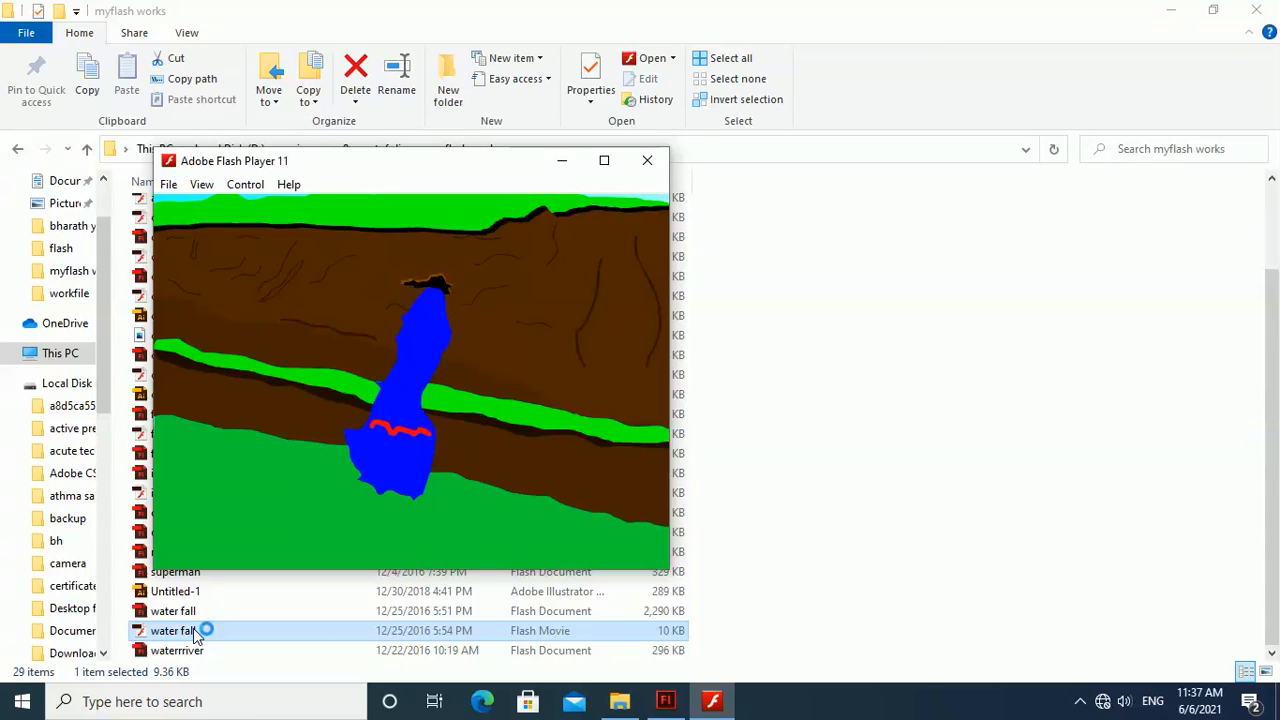
{"action": "left_click", "coordinate": [648, 161]}
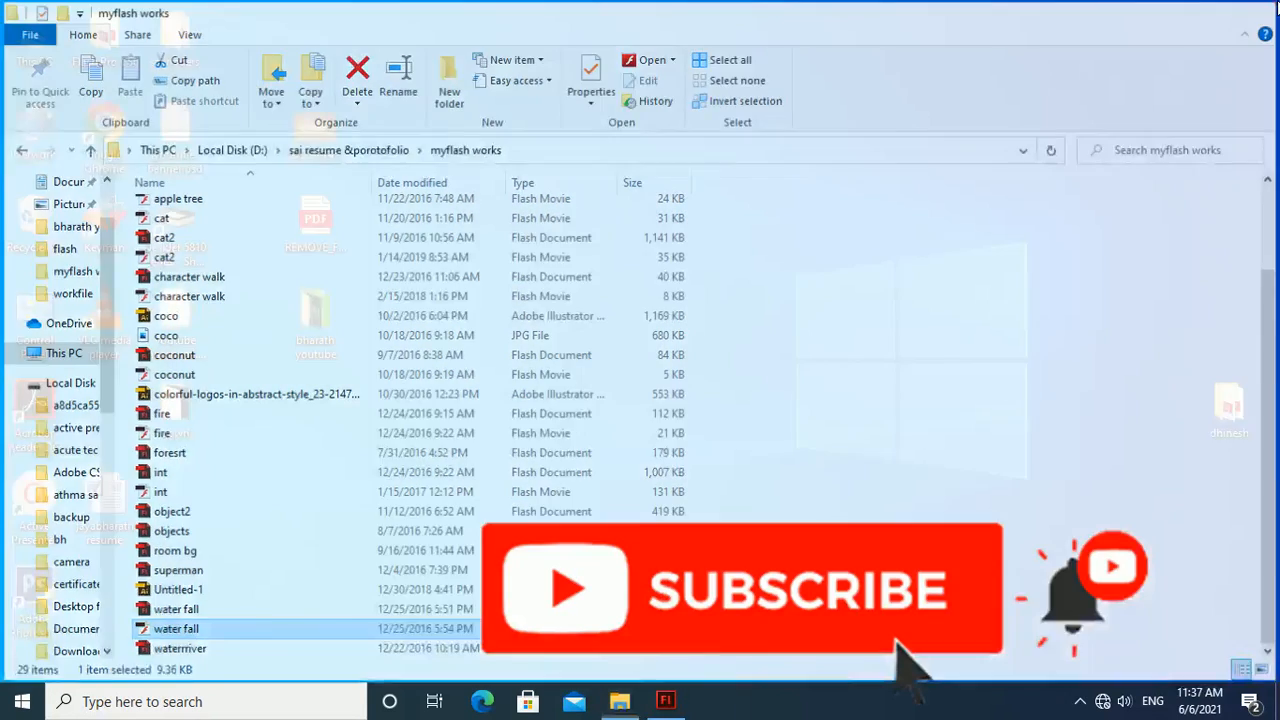
{"action": "left_click", "coordinate": [1256, 10]}
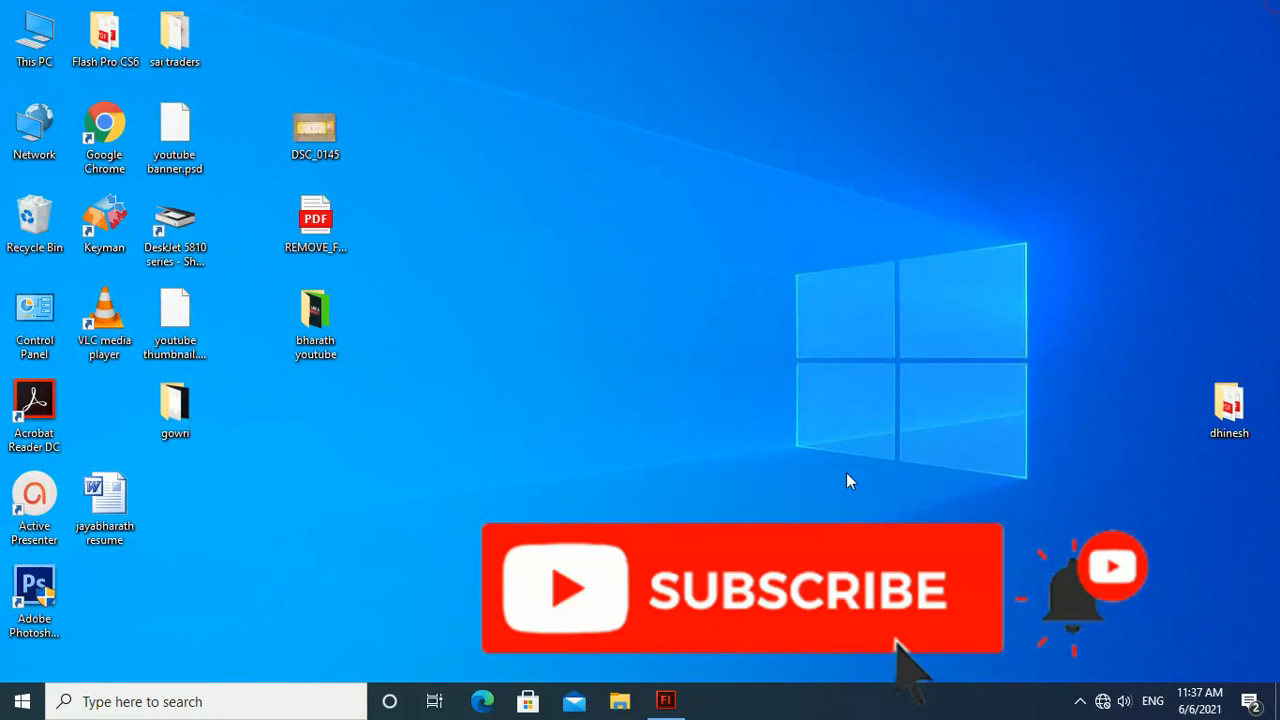
{"action": "left_click", "coordinate": [679, 713]}
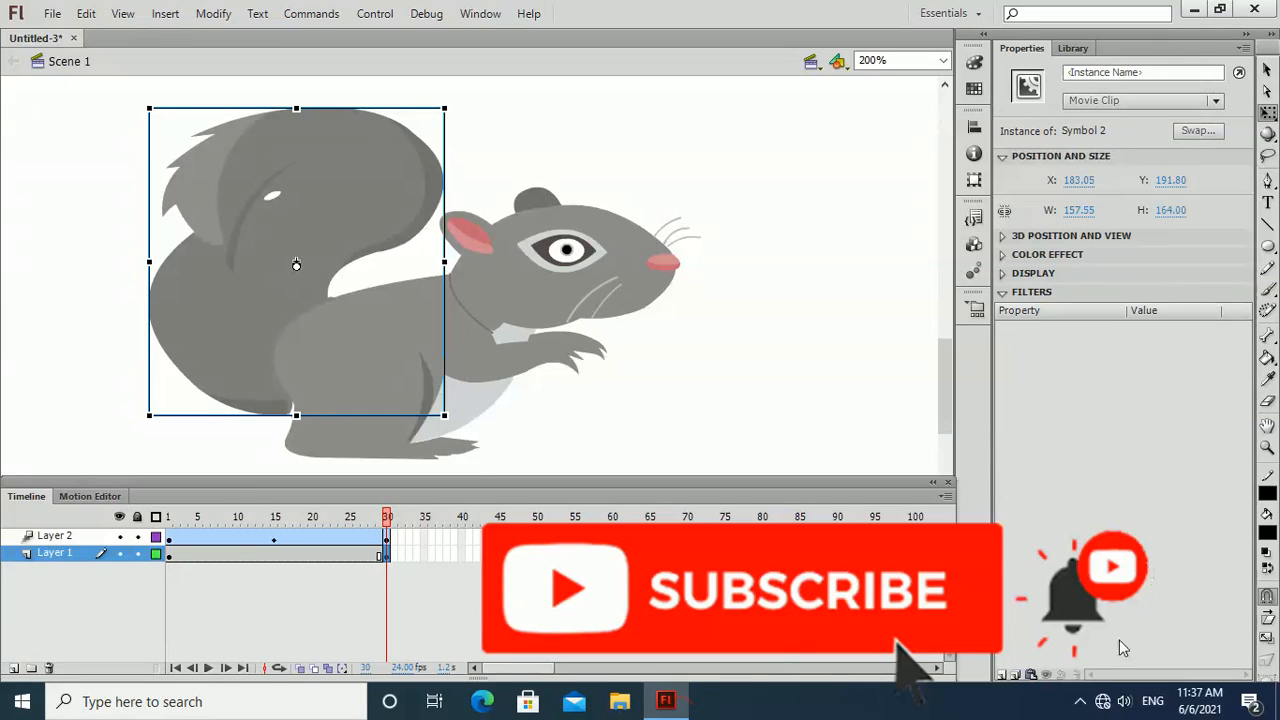
{"action": "left_click", "coordinate": [1080, 708]}
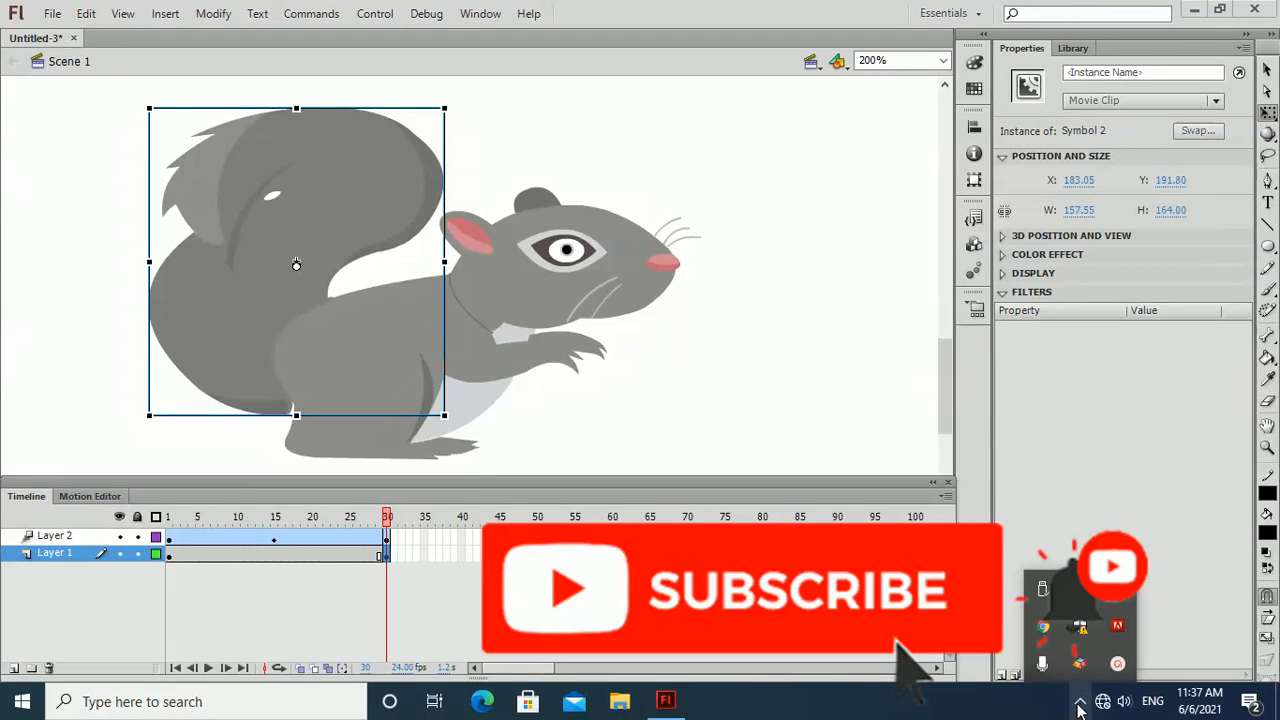
{"action": "left_click", "coordinate": [1116, 665]}
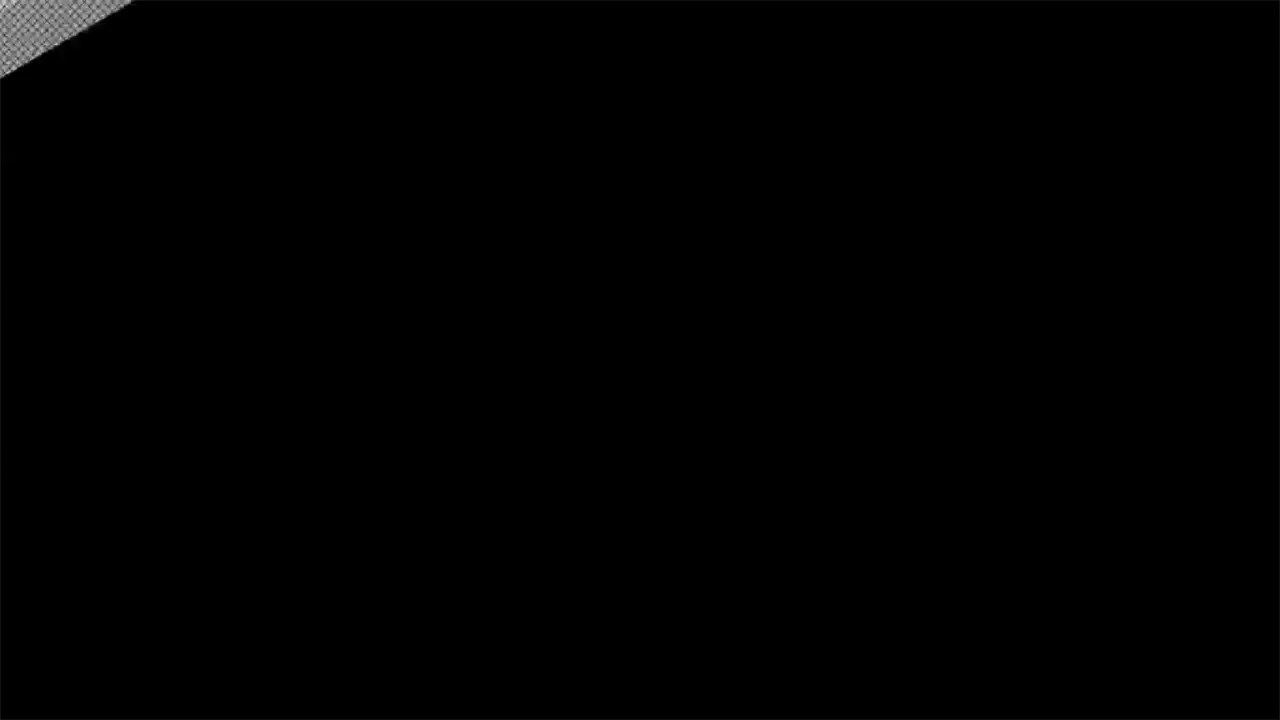